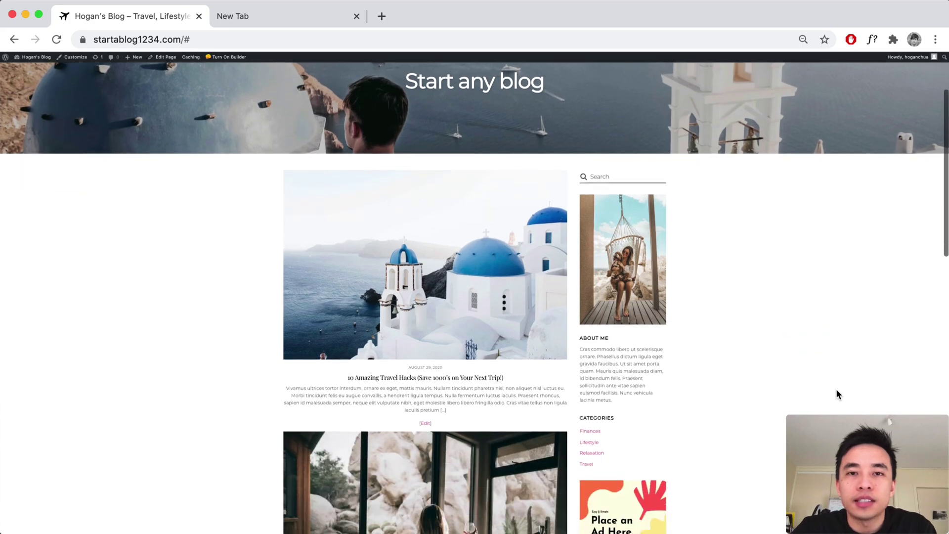
Step: Examine the blog's homepage and the "How to add a blog post" post, including their subscribe forms
scroll(836, 389, down, 7)
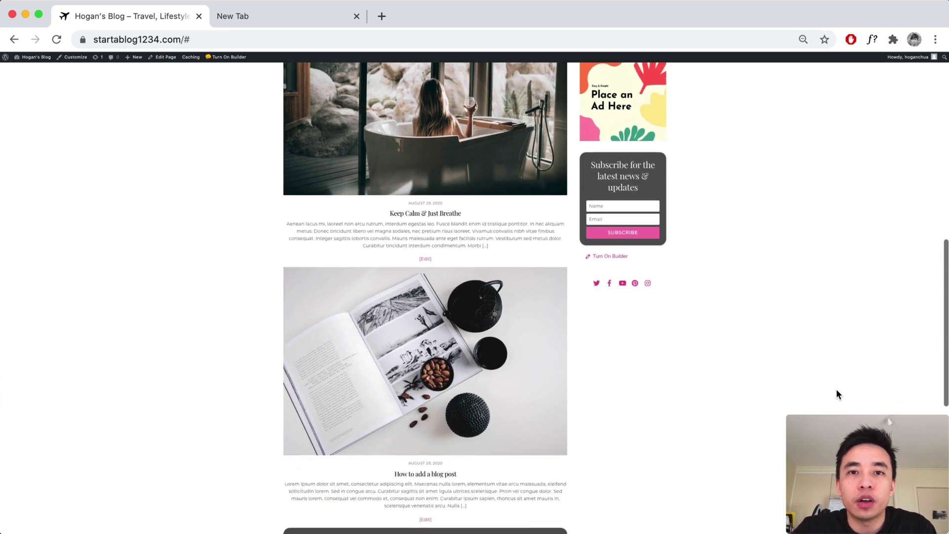
scroll(836, 394, down, 1)
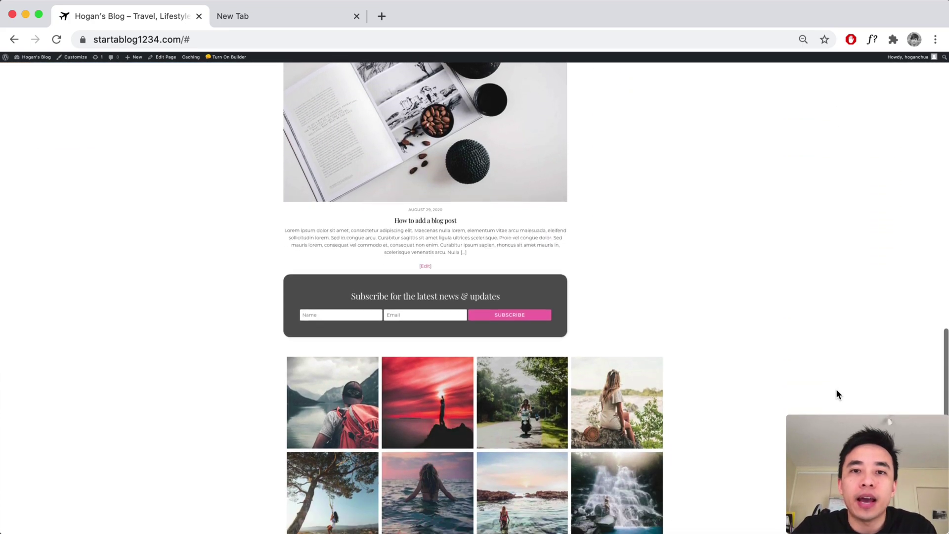
key(super+equal)
key(super+equal)
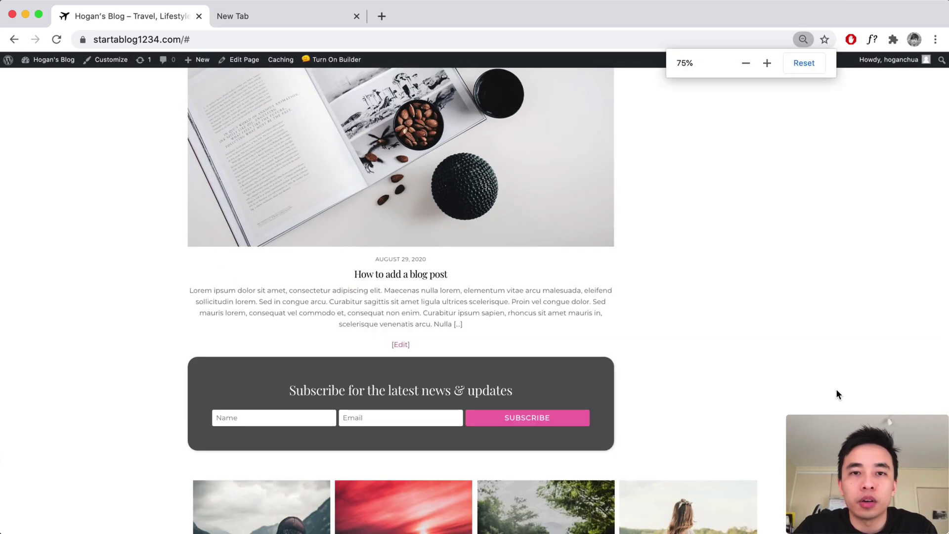
key(super+equal)
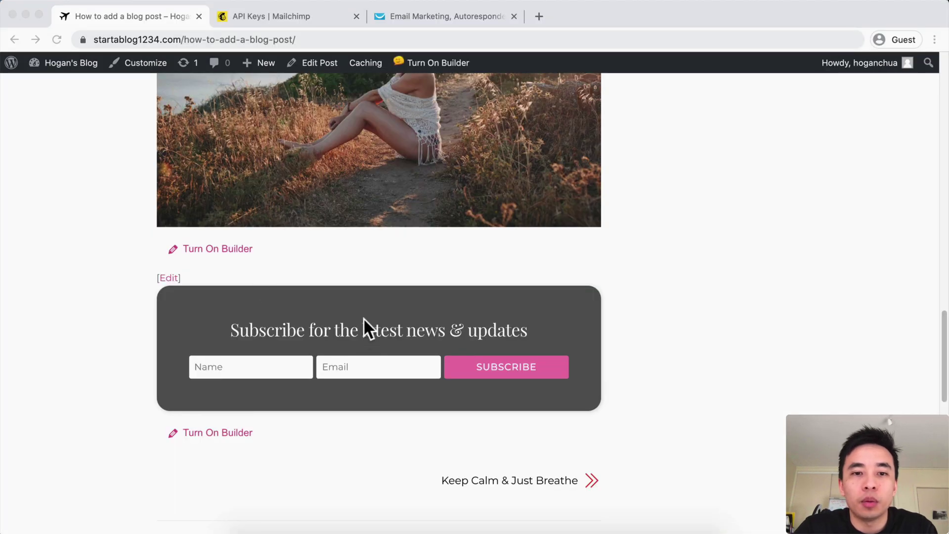
scroll(363, 317, up, 10)
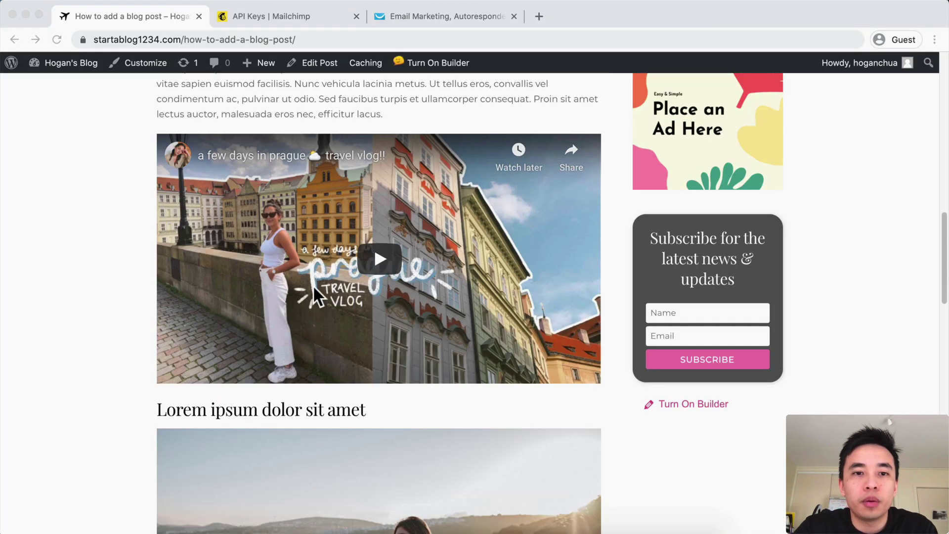
scroll(708, 247, up, 3)
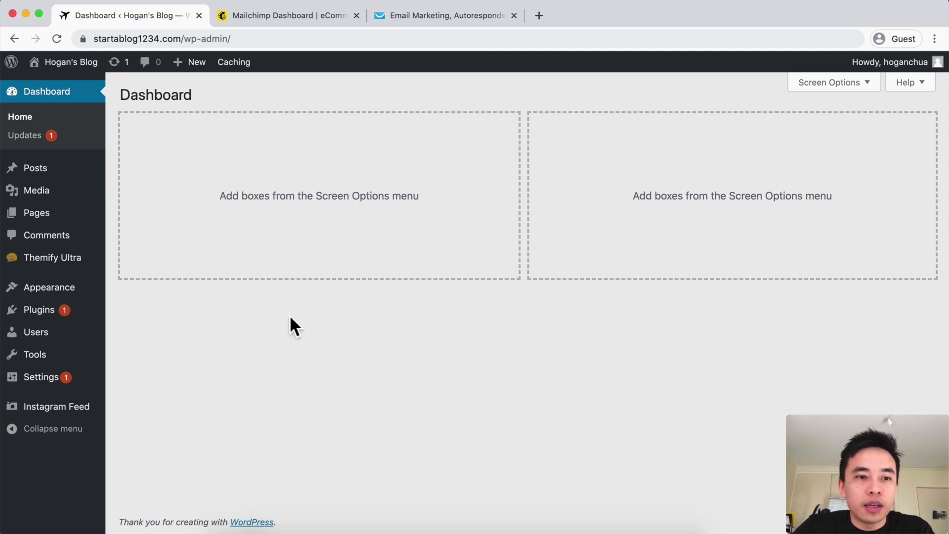
Step: Open the Themify Ultra settings for Integration API and expand the Optin providers
mouse_move(64, 267)
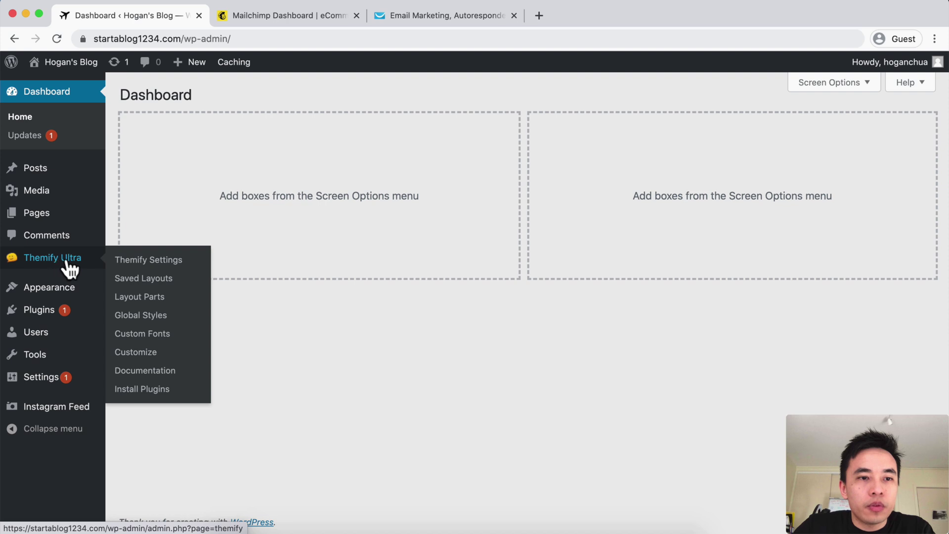
click(149, 261)
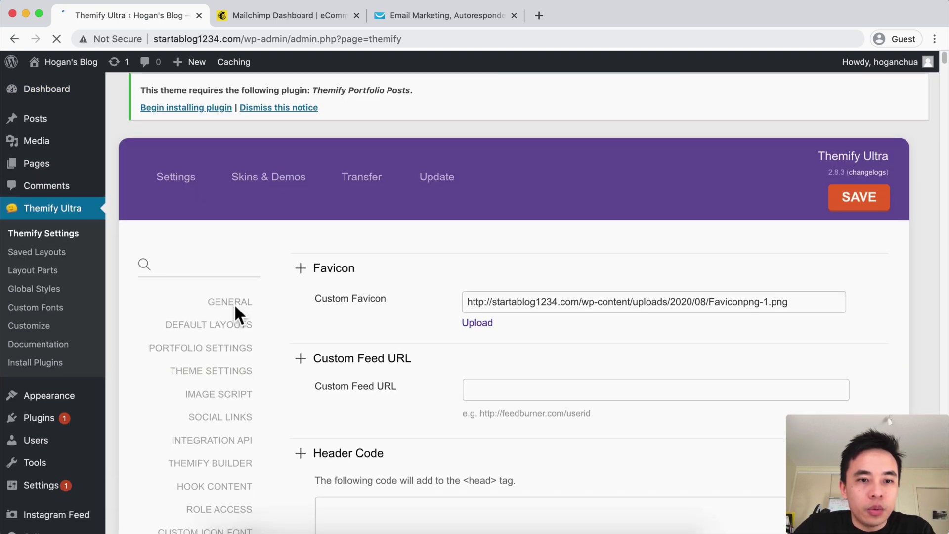
scroll(233, 306, down, 1)
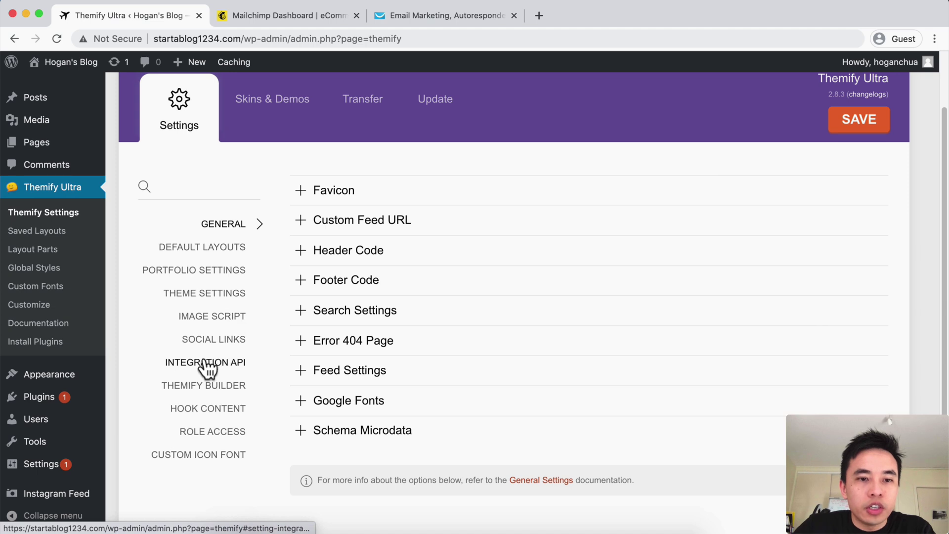
click(206, 363)
click(314, 282)
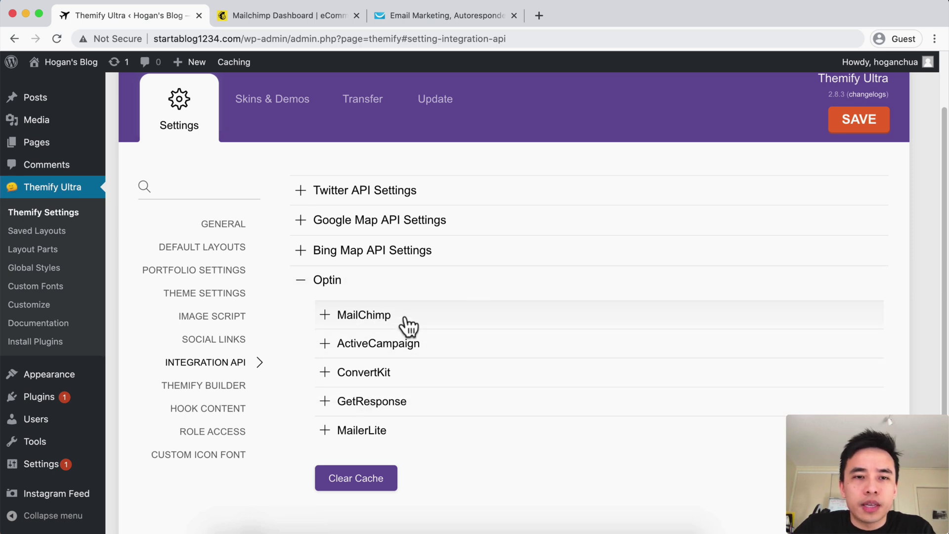
Step: Switch to Mailchimp, open the account's API keys page and copy the existing API key
click(295, 14)
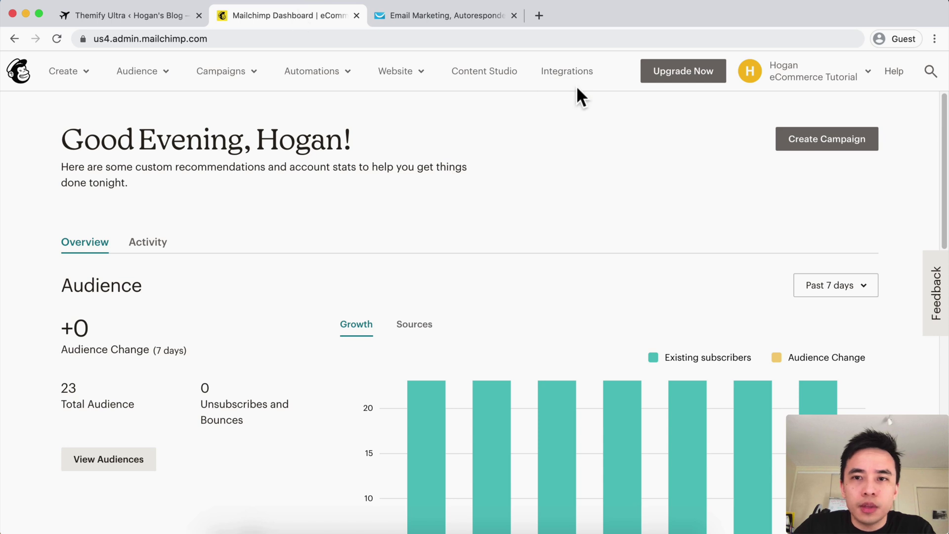
click(823, 87)
click(715, 155)
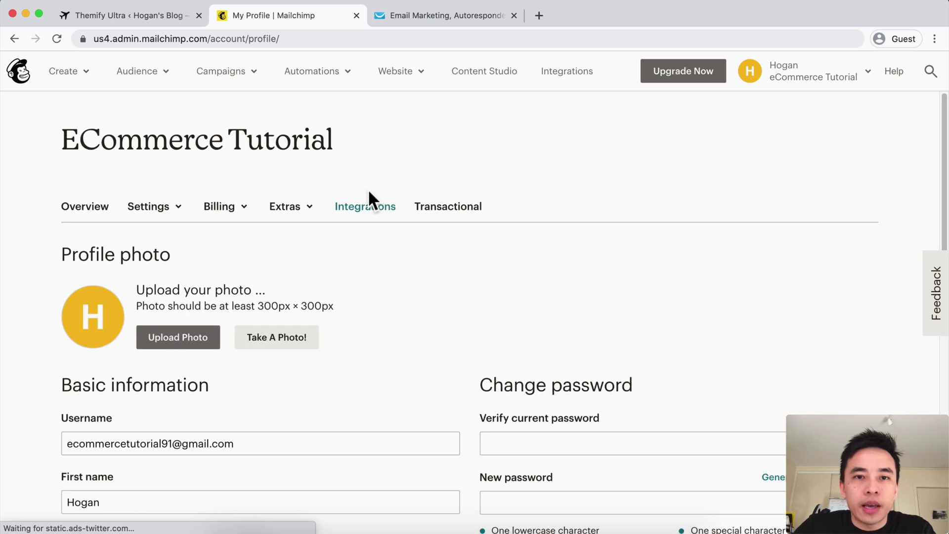
click(290, 214)
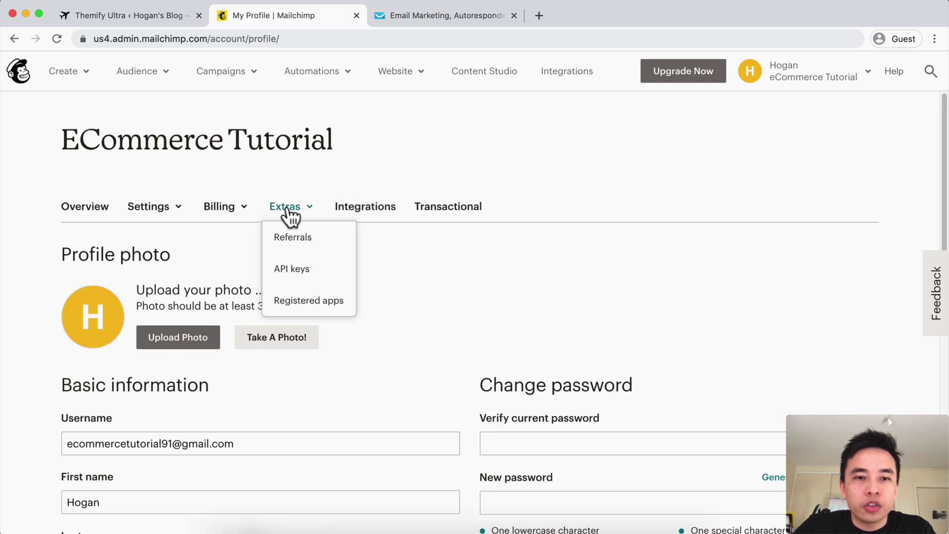
click(292, 269)
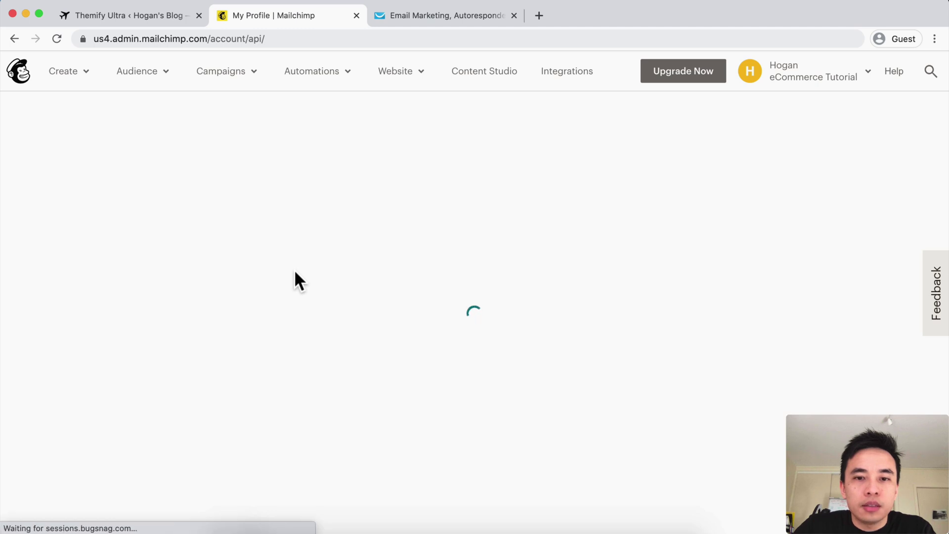
scroll(294, 271, down, 5)
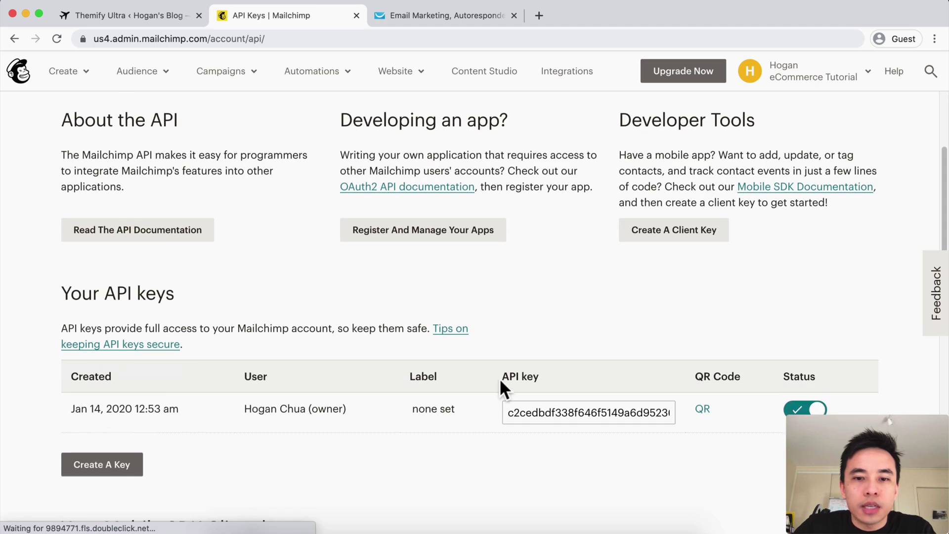
right_click(525, 413)
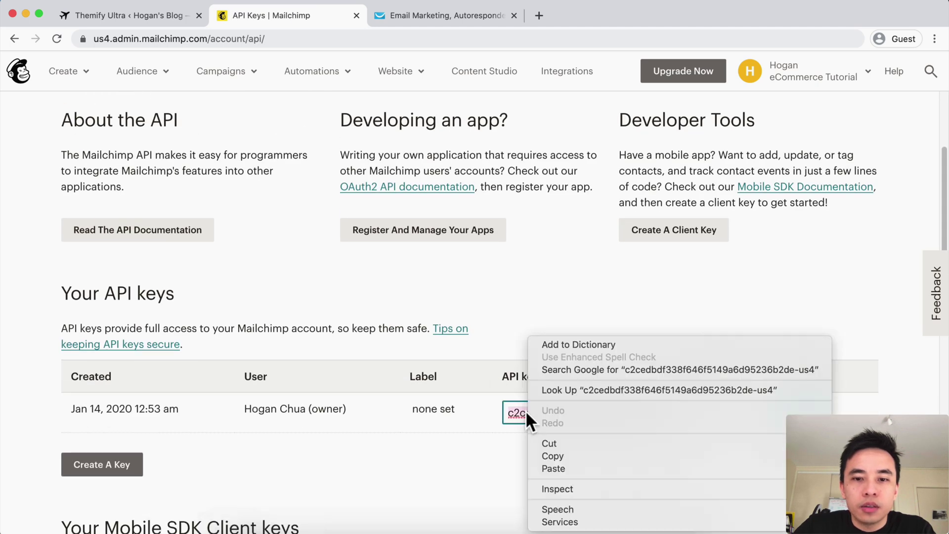
click(555, 453)
Step: Back in the Themify Optin settings, paste the API key into the MailChimp API Key field and save
click(112, 15)
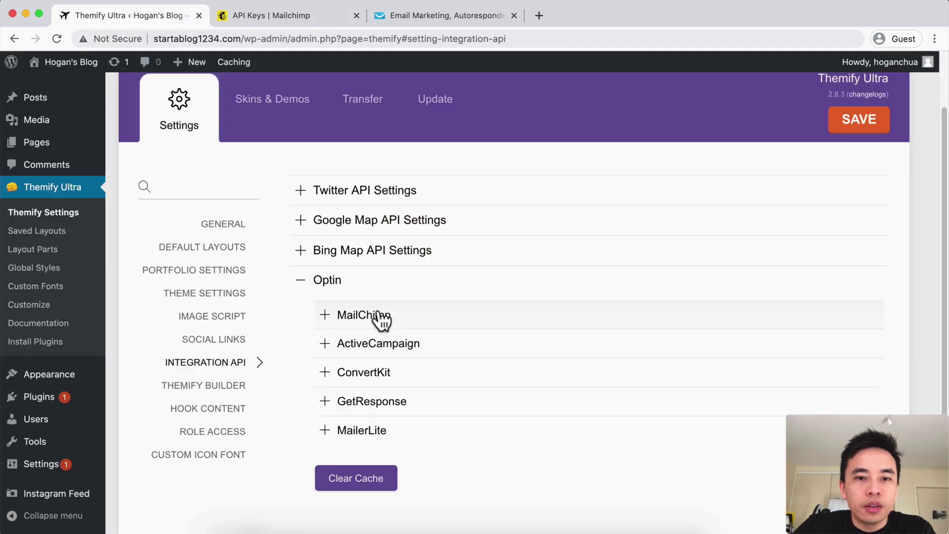
click(376, 316)
right_click(512, 344)
click(573, 435)
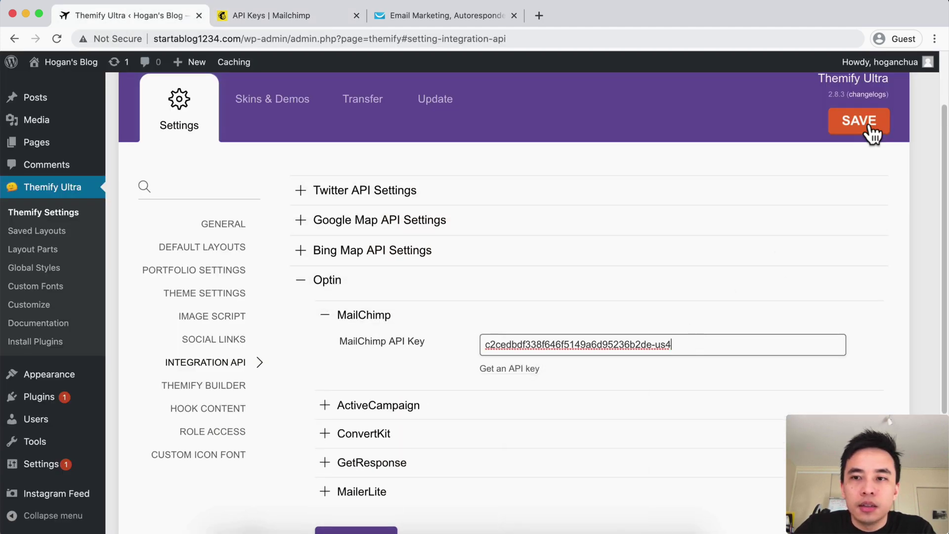
click(869, 129)
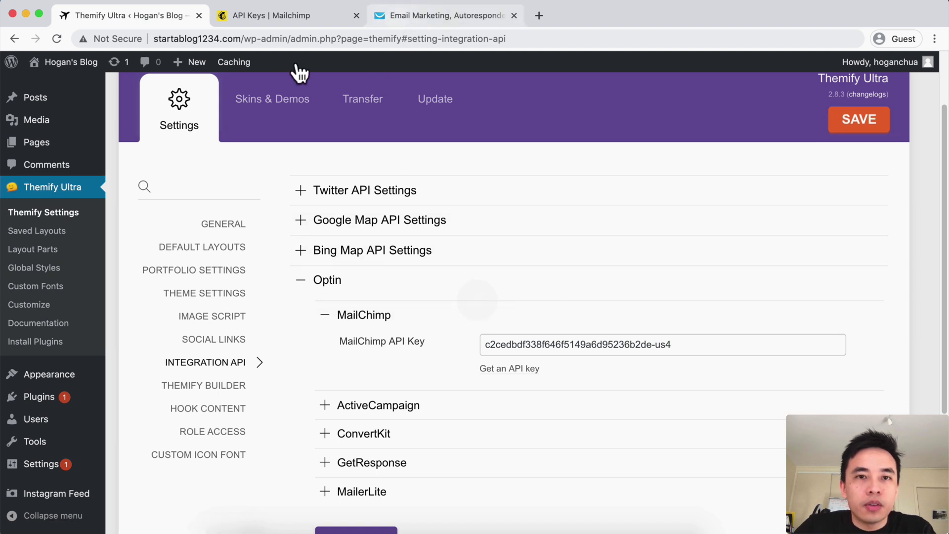
Step: Switch to GetResponse and copy the API key from its Integrations and API page
click(416, 14)
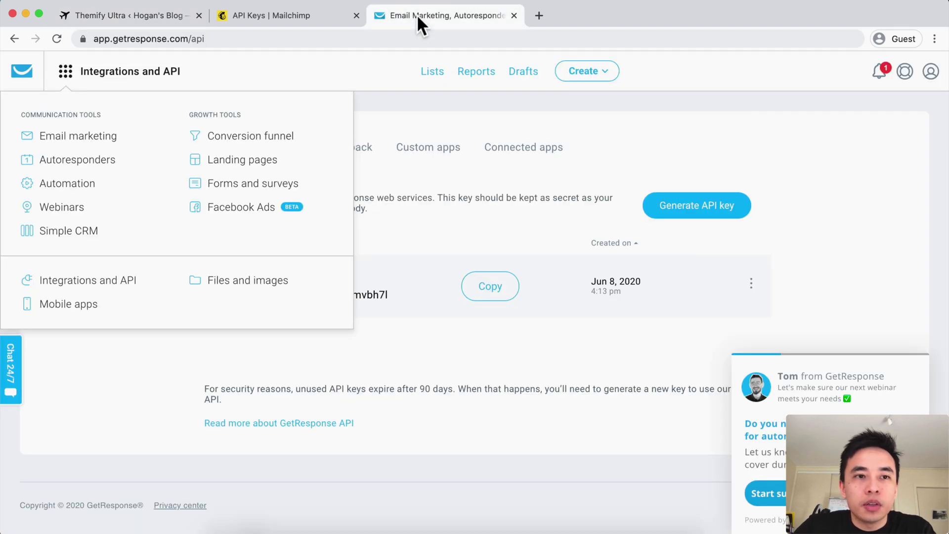
click(66, 74)
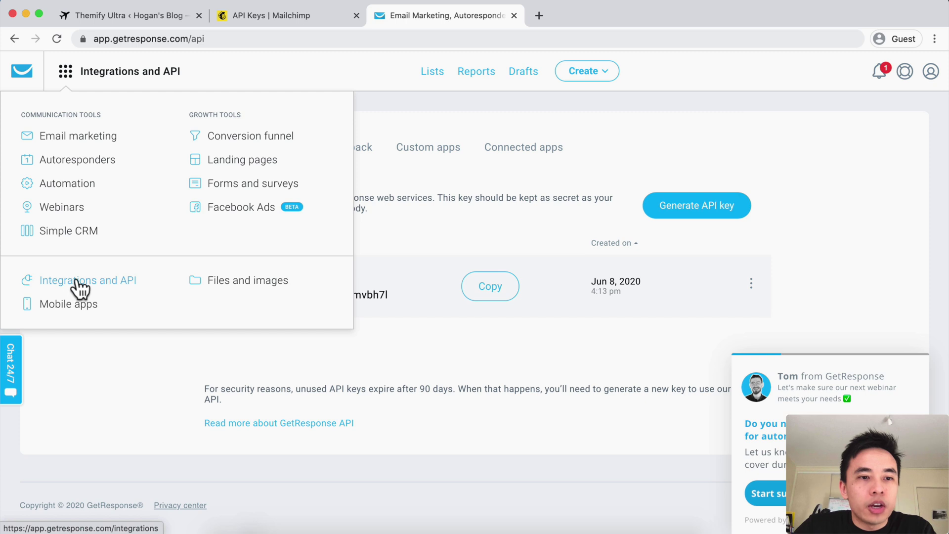
click(455, 171)
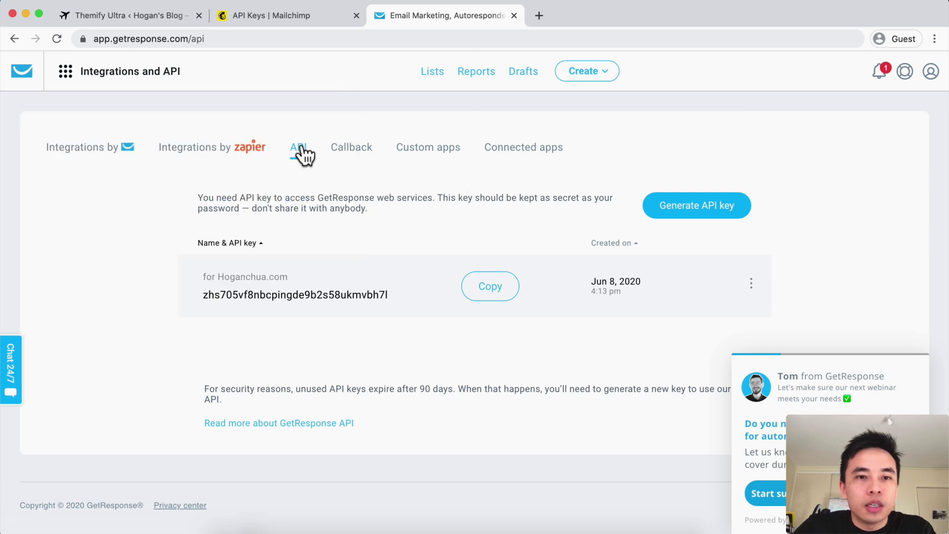
click(476, 298)
Step: Back in the Themify Optin settings, paste the API key into the GetResponse API Key field and save
click(159, 15)
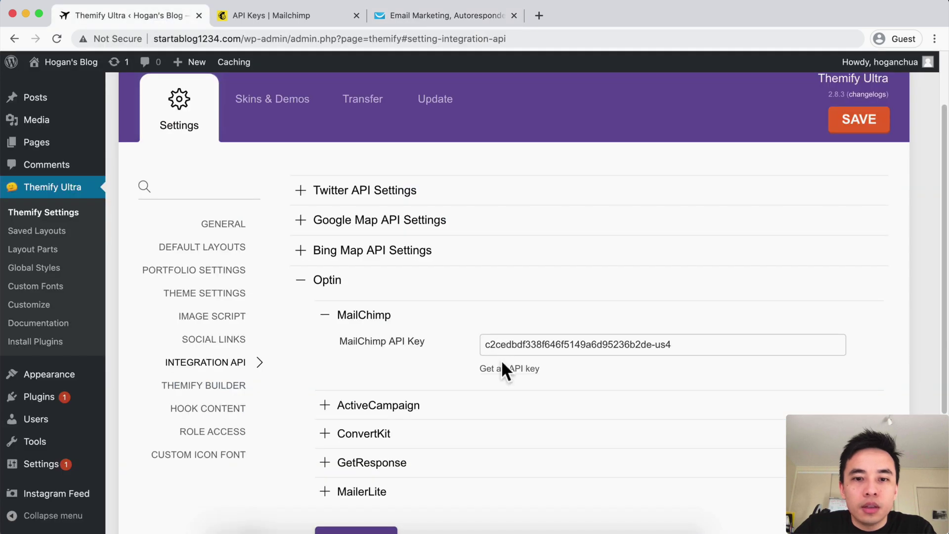
click(444, 465)
click(502, 489)
right_click(502, 489)
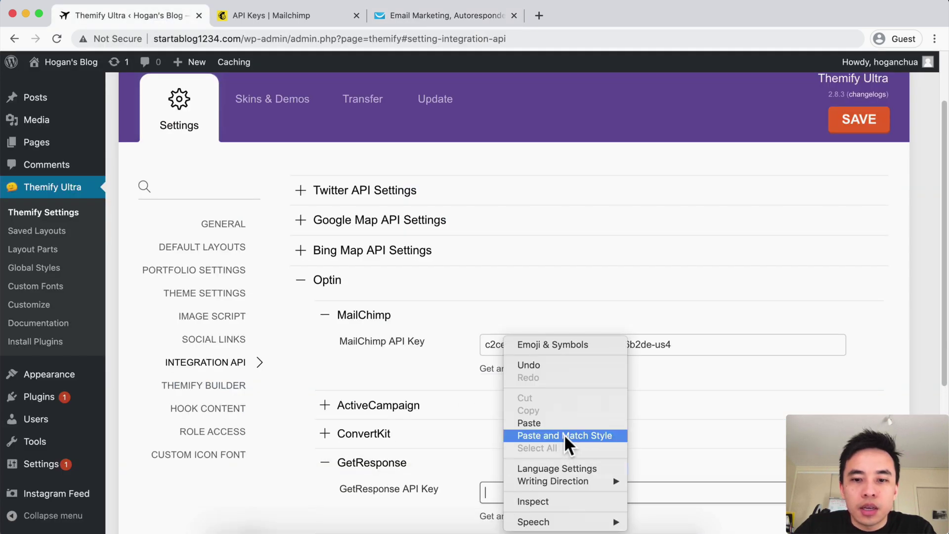
click(565, 433)
click(859, 120)
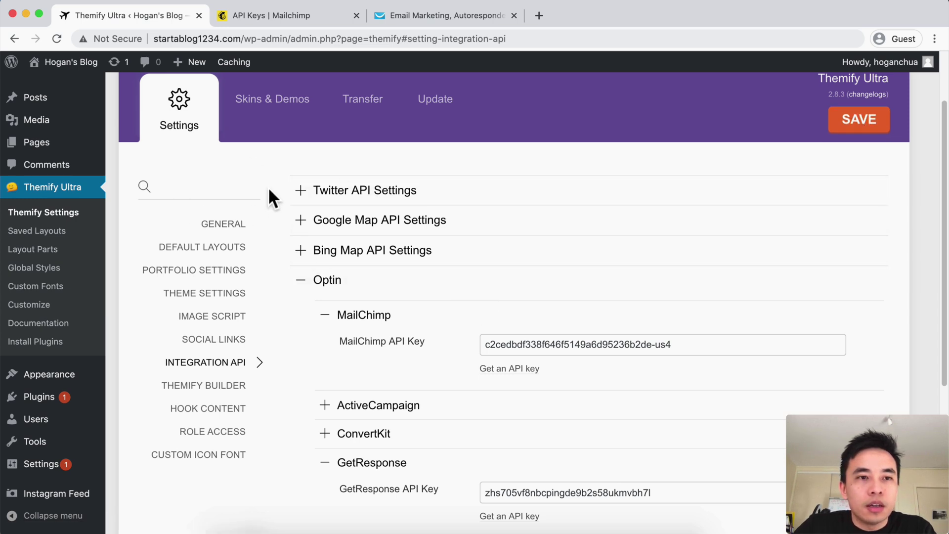
Step: Open the blog's homepage in the Themify builder and add an Optin Form module directly below the blog posts
click(63, 88)
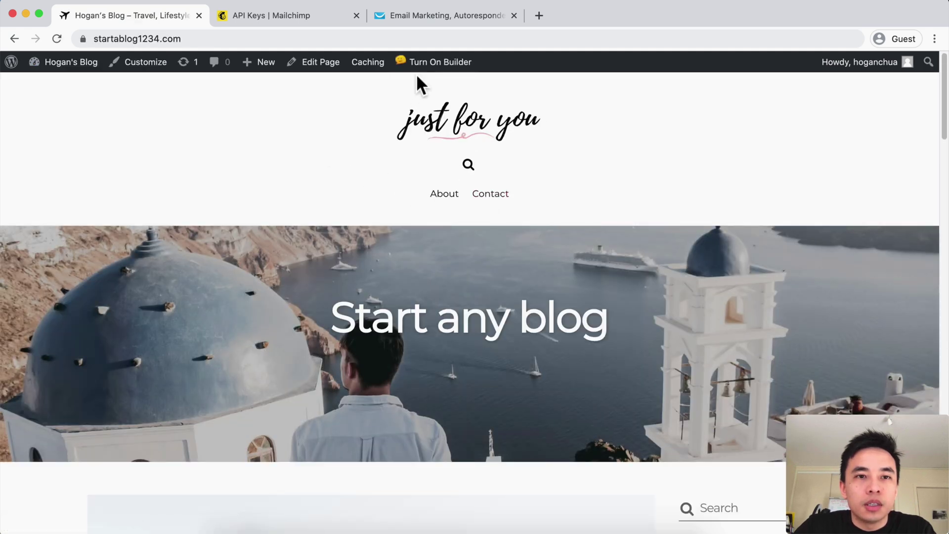
click(420, 64)
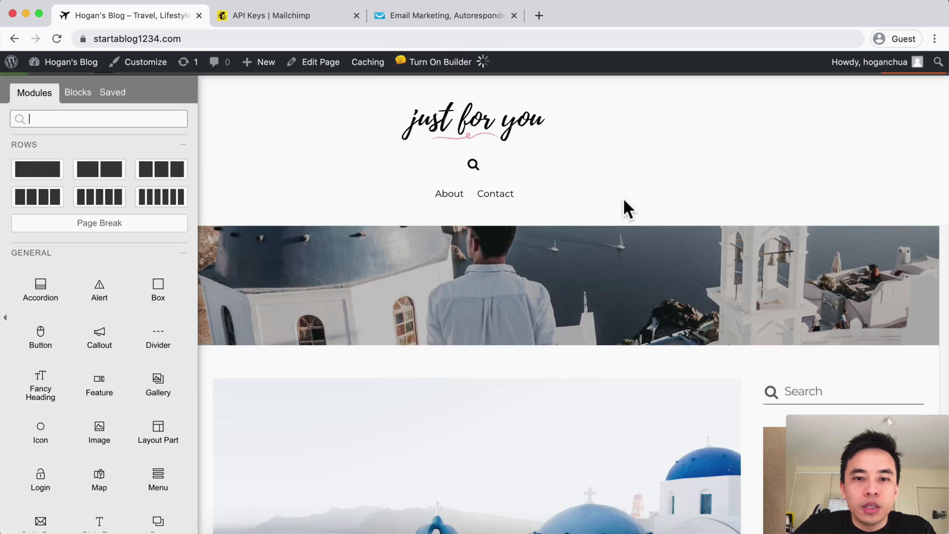
scroll(627, 316, down, 15)
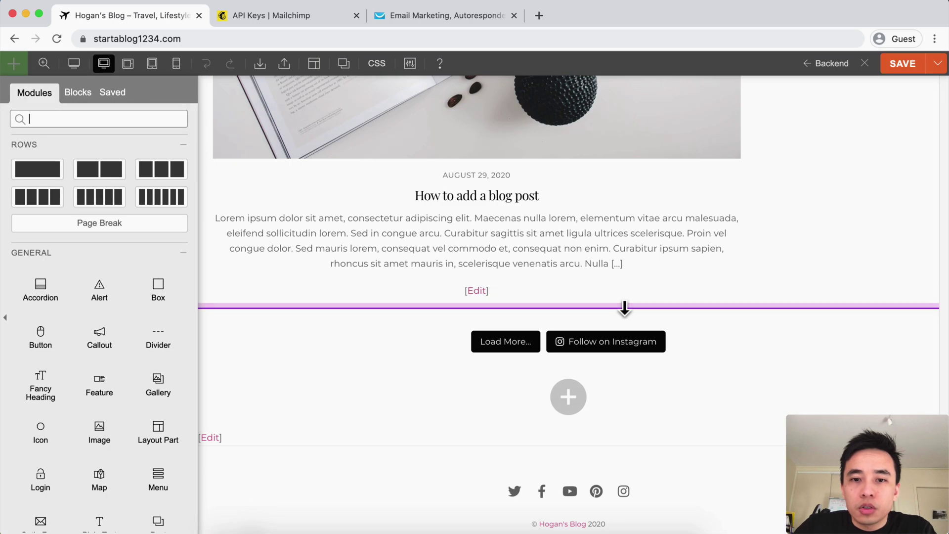
scroll(624, 307, up, 5)
scroll(475, 200, down, 3)
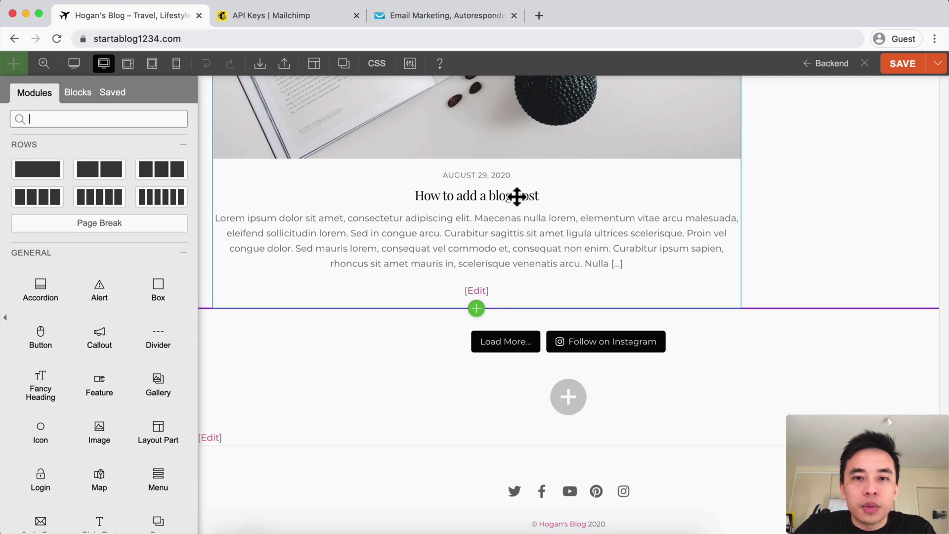
scroll(143, 360, down, 2)
scroll(143, 360, down, 2)
drag(19, 368, 444, 300)
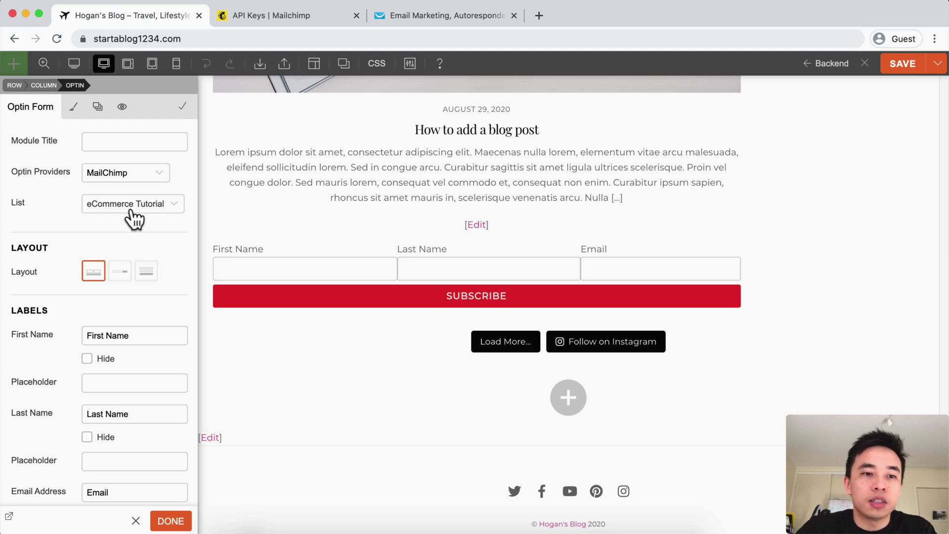
Step: Set the optin form's layout to Horizontal and review its label and success action options, keeping the module on the page
click(125, 284)
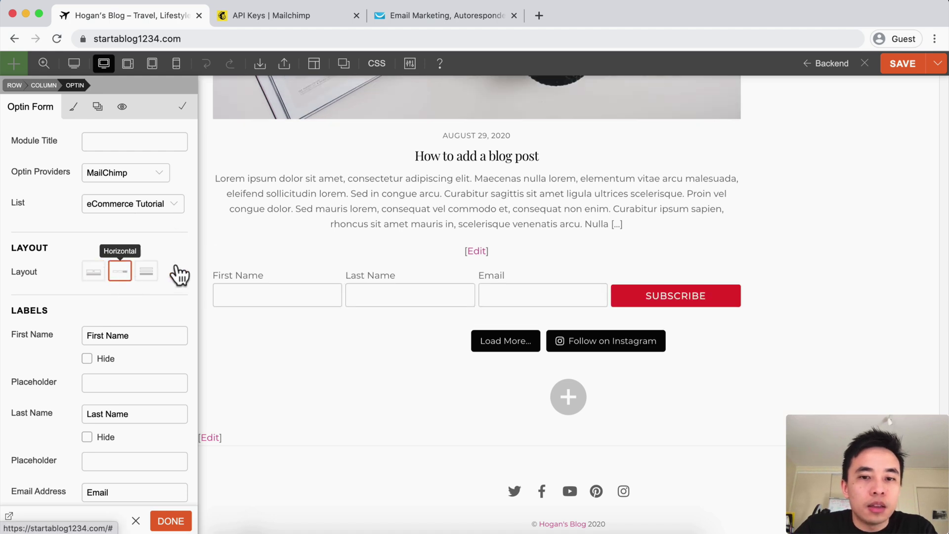
scroll(118, 316, down, 10)
scroll(119, 313, down, 1)
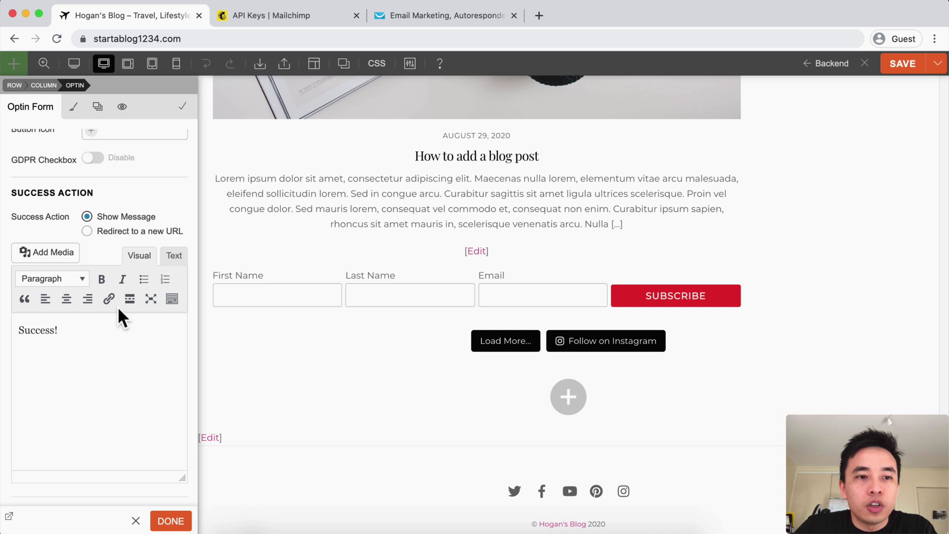
scroll(117, 306, up, 10)
scroll(118, 313, up, 1)
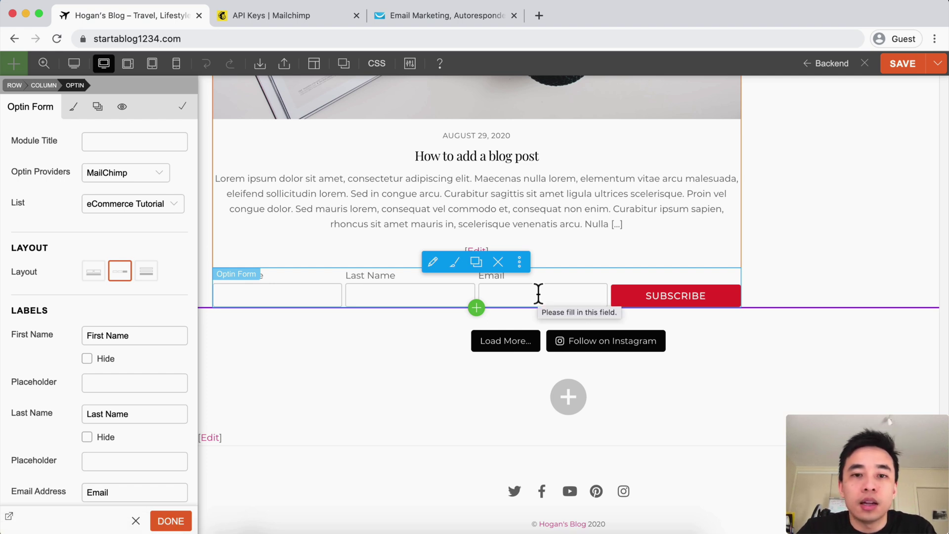
click(497, 262)
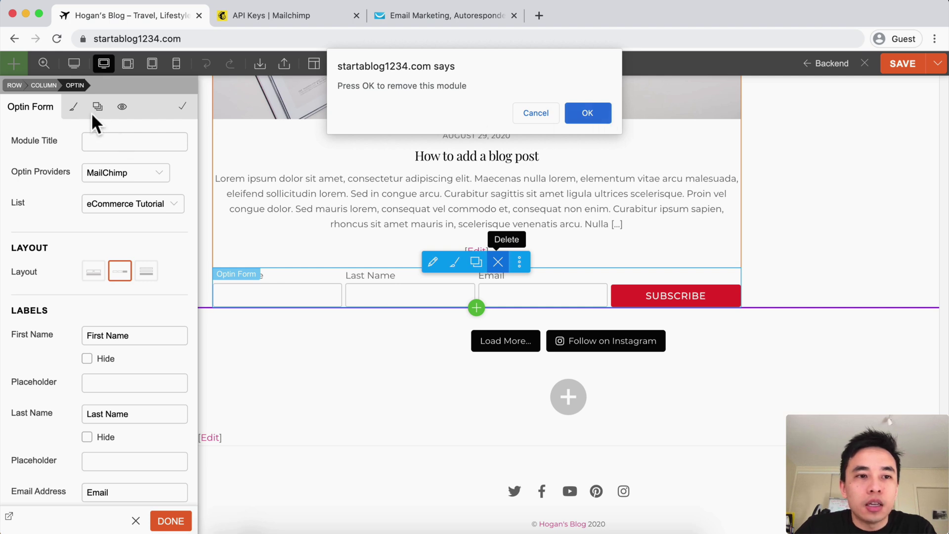
click(534, 114)
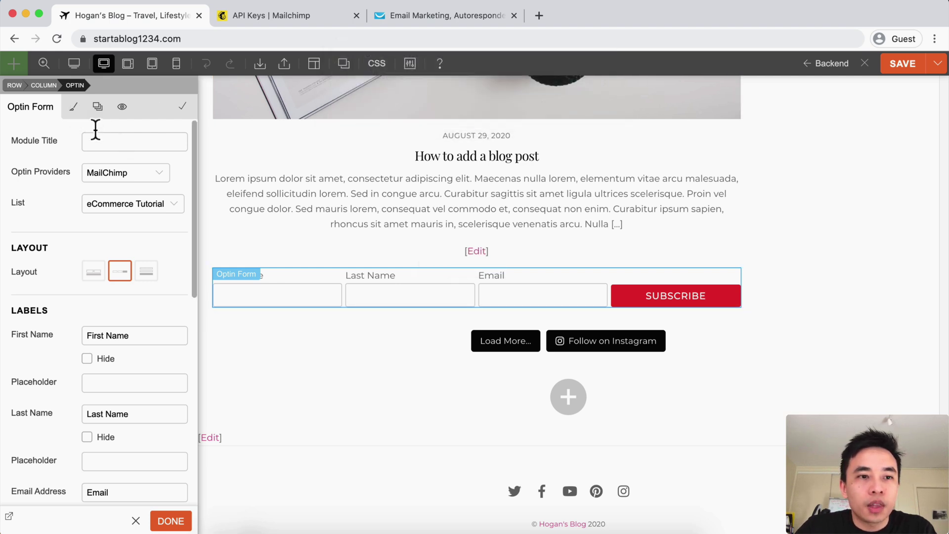
Step: Review the optin form's styling categories, then close the module's settings
click(73, 106)
click(17, 180)
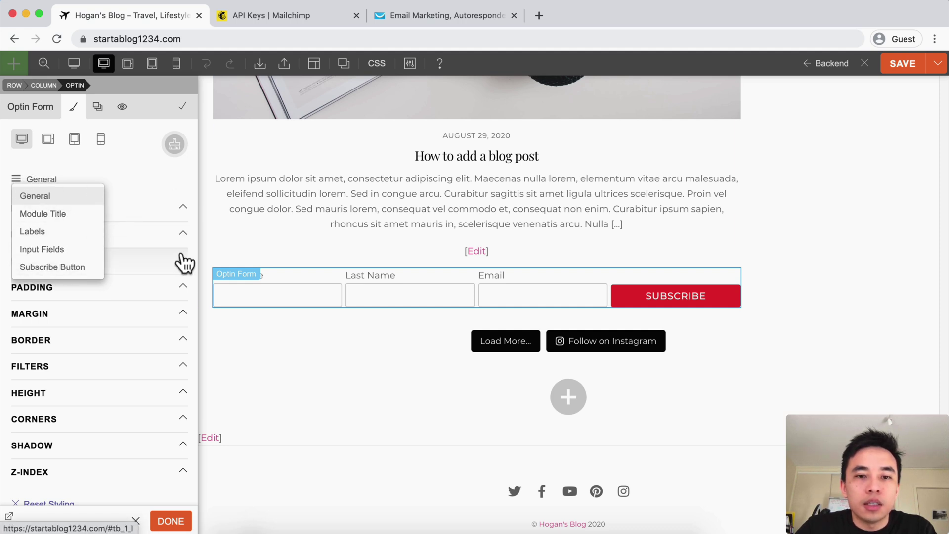
click(170, 524)
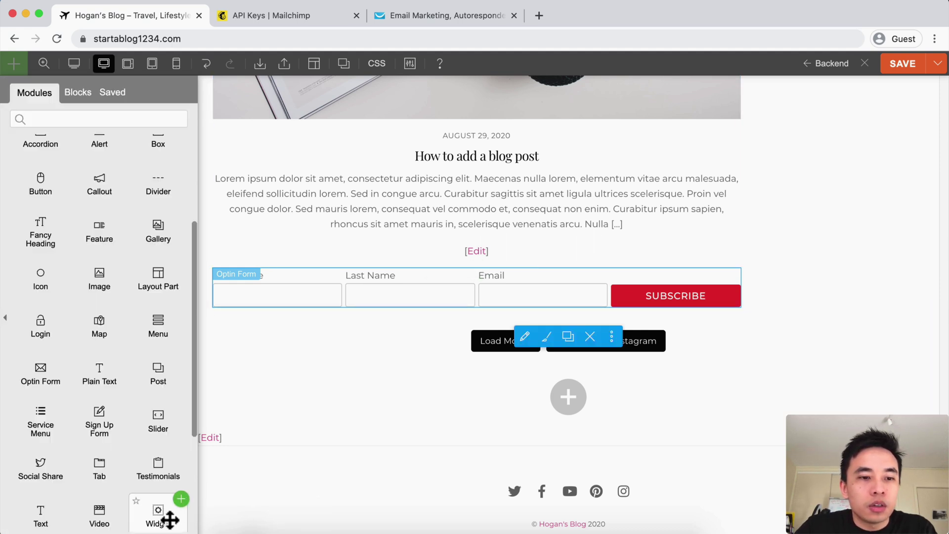
Step: Add a Text module directly above the optin form with the text "Subscribe for the Latest"
drag(34, 516, 393, 271)
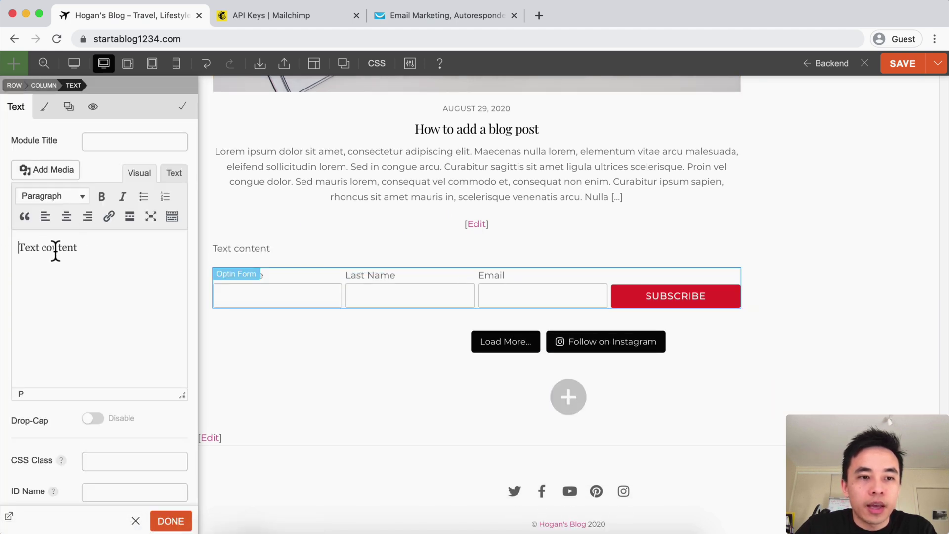
drag(91, 250, 4, 238)
text(Subscrib for the Latest)
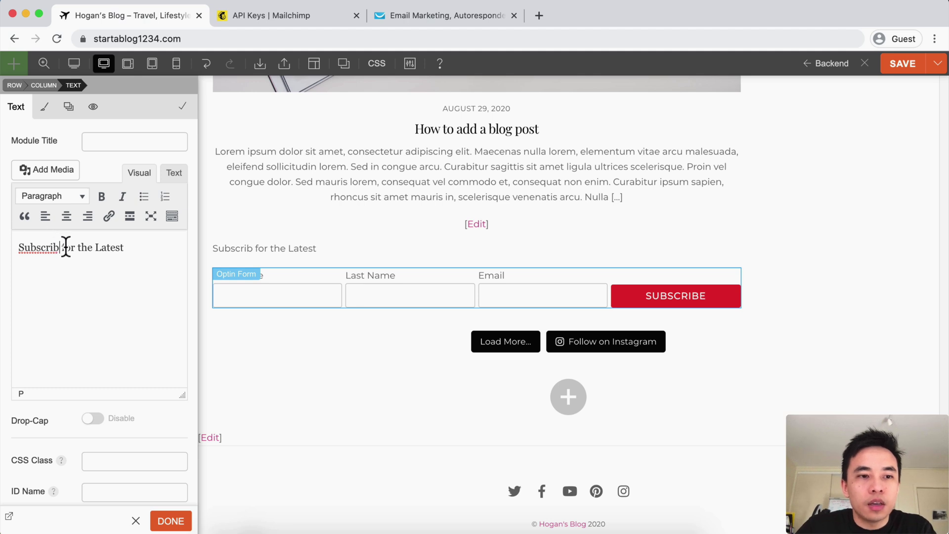
text(e)
Step: Format the "Subscribe for the Latest" text as a centred Heading 2 and finish editing the module
drag(153, 250, 75, 183)
click(74, 196)
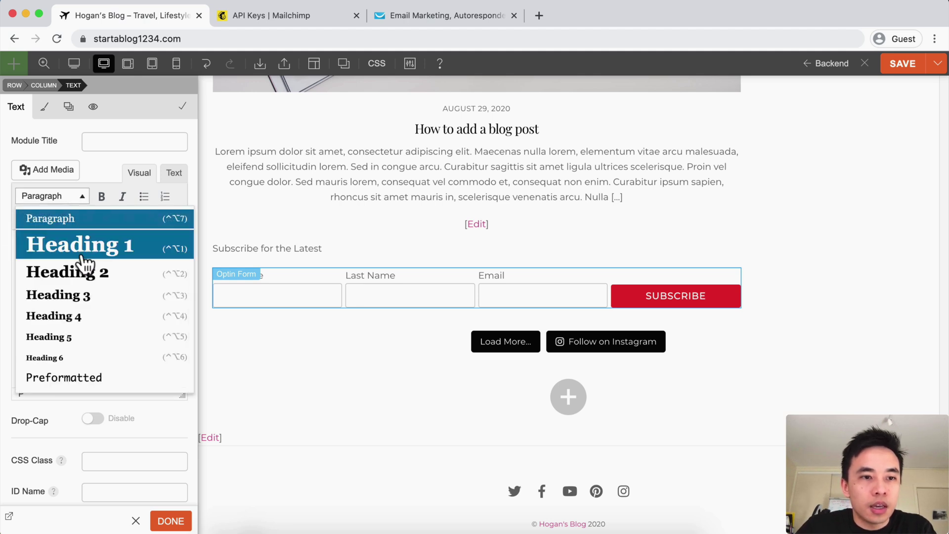
click(79, 272)
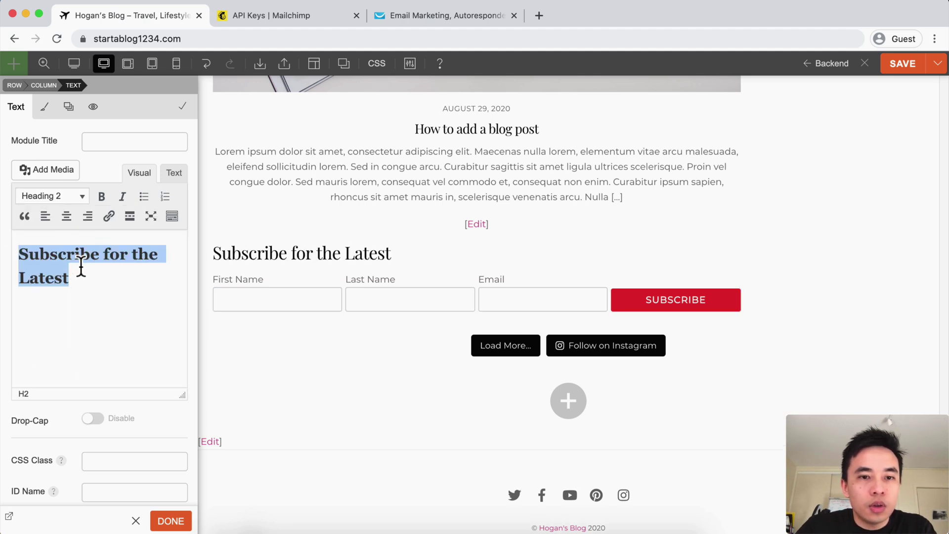
click(66, 217)
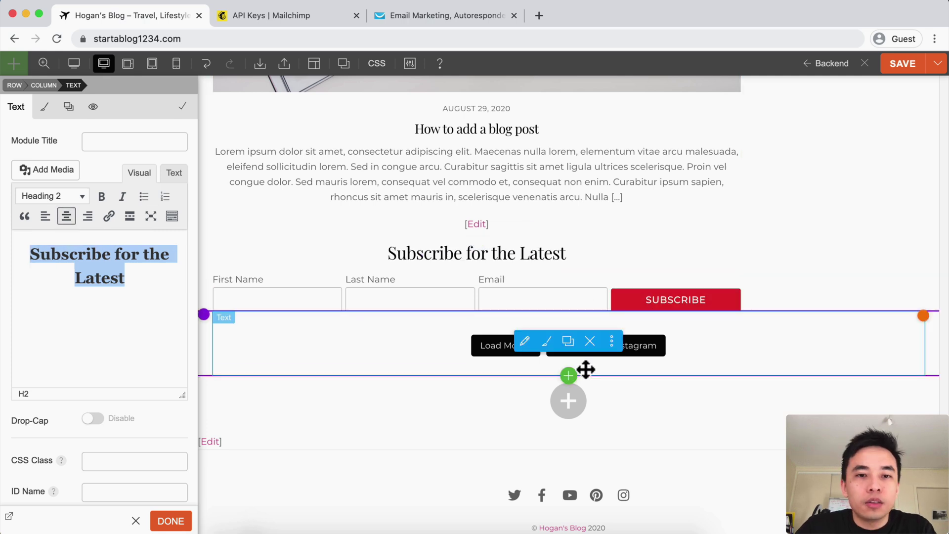
click(171, 521)
Step: Delete the text heading and the optin form from the homepage, then save the page and exit the builder
click(498, 234)
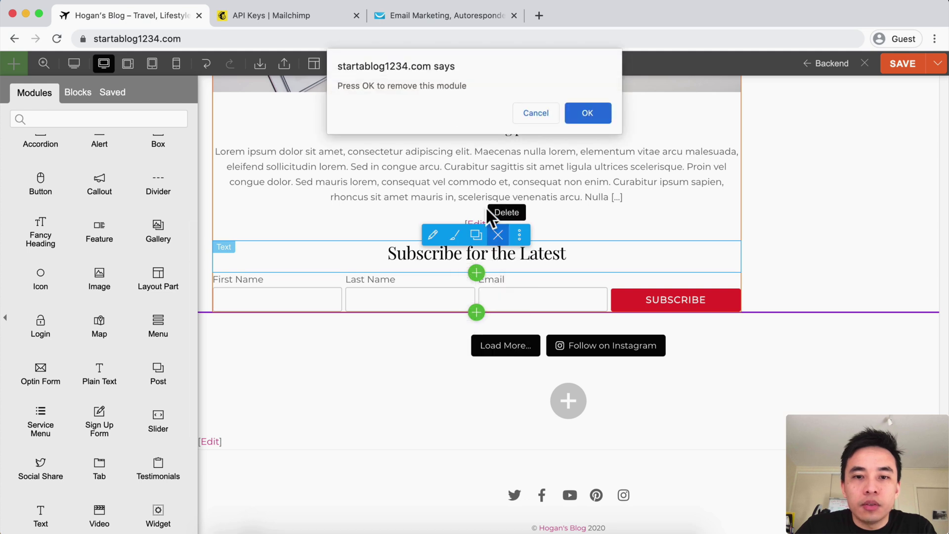
click(583, 115)
click(497, 261)
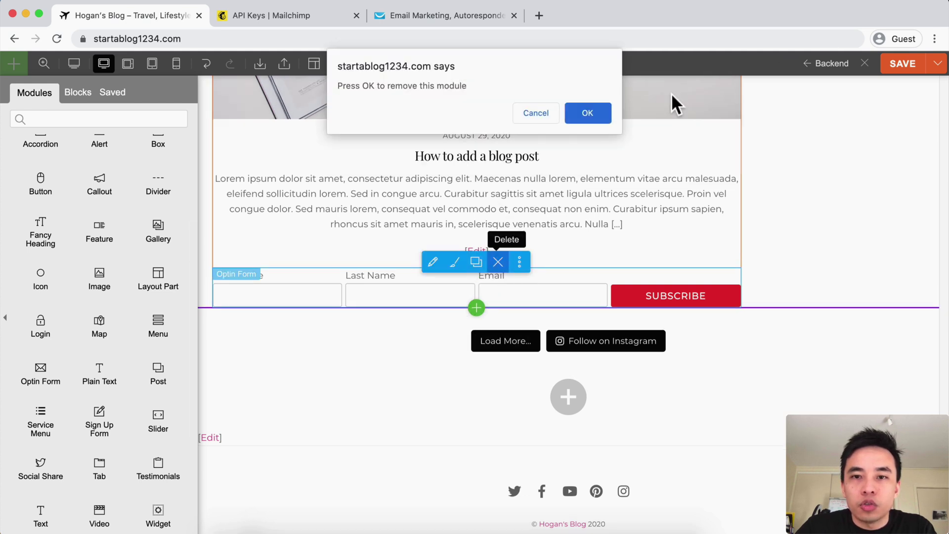
click(605, 121)
click(904, 68)
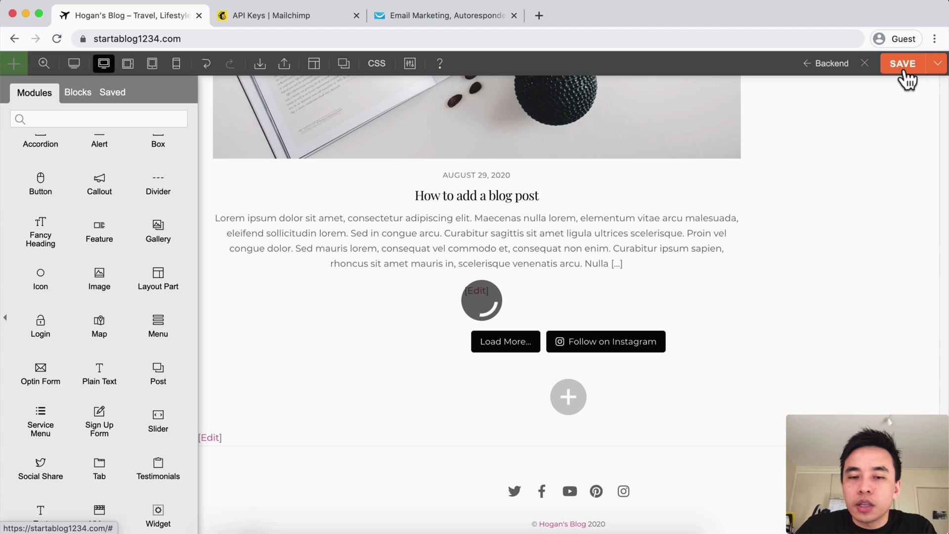
click(864, 64)
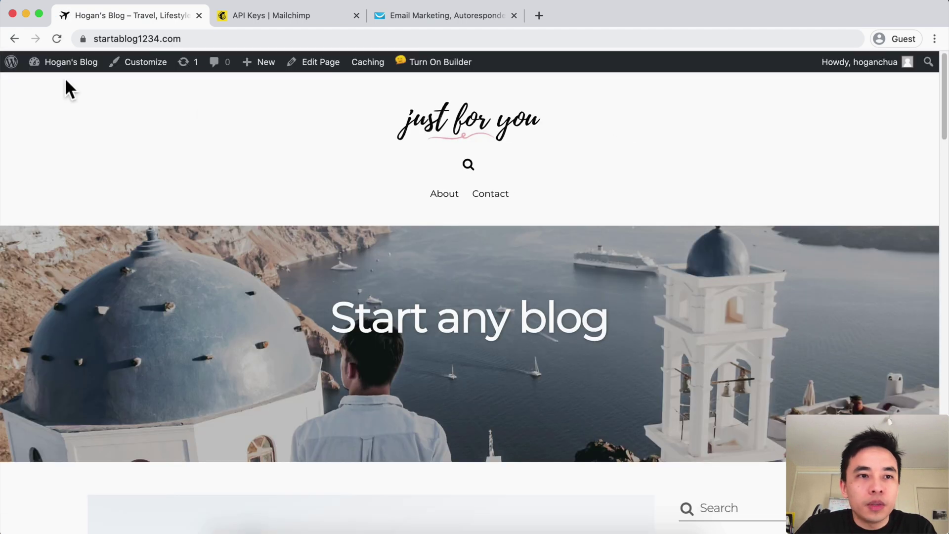
Step: Create a new Themify Ultra layout part titled "Email Optin" from the WordPress dashboard and publish it
mouse_move(67, 63)
click(51, 88)
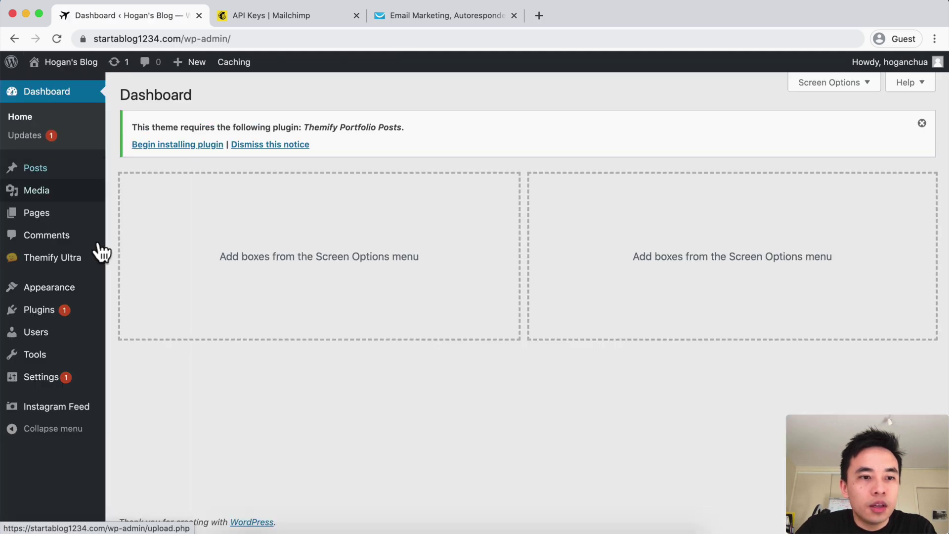
mouse_move(40, 267)
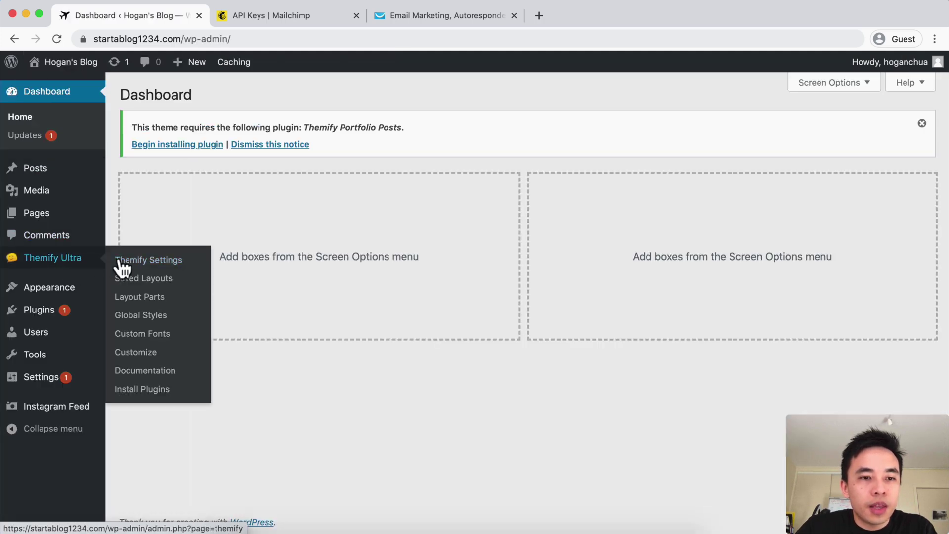
click(144, 300)
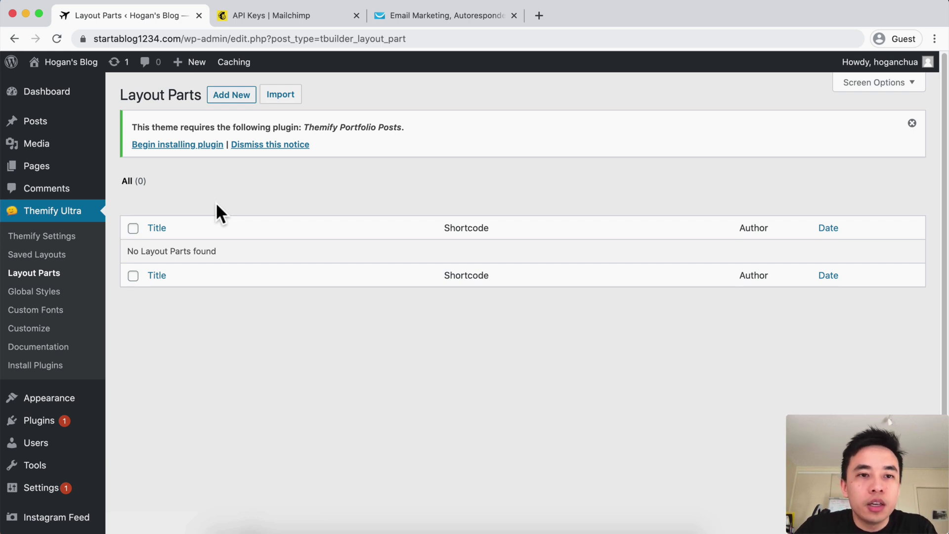
click(237, 102)
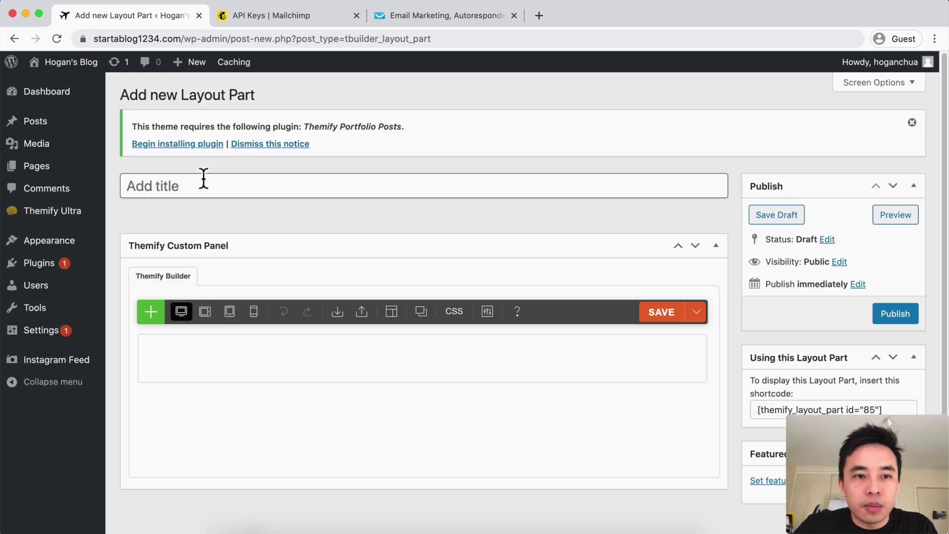
click(203, 178)
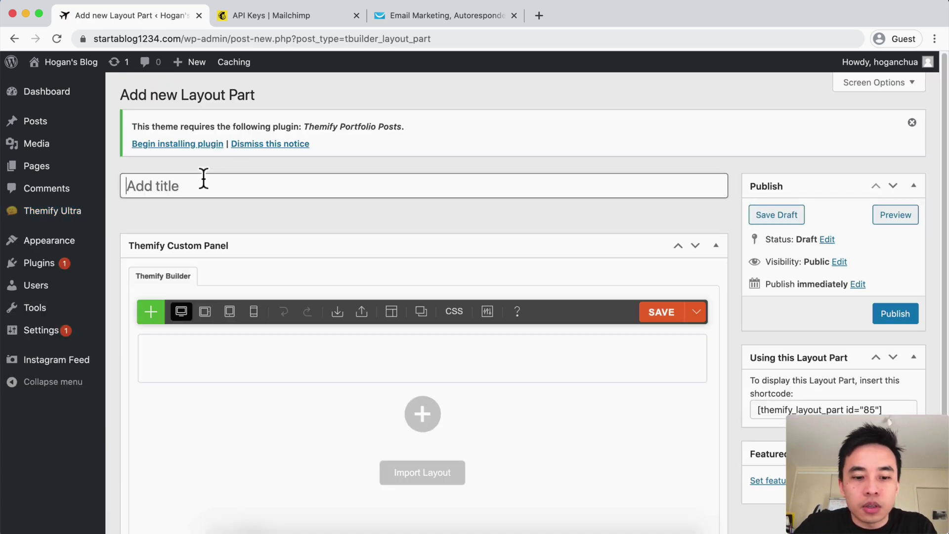
text(Email Optin)
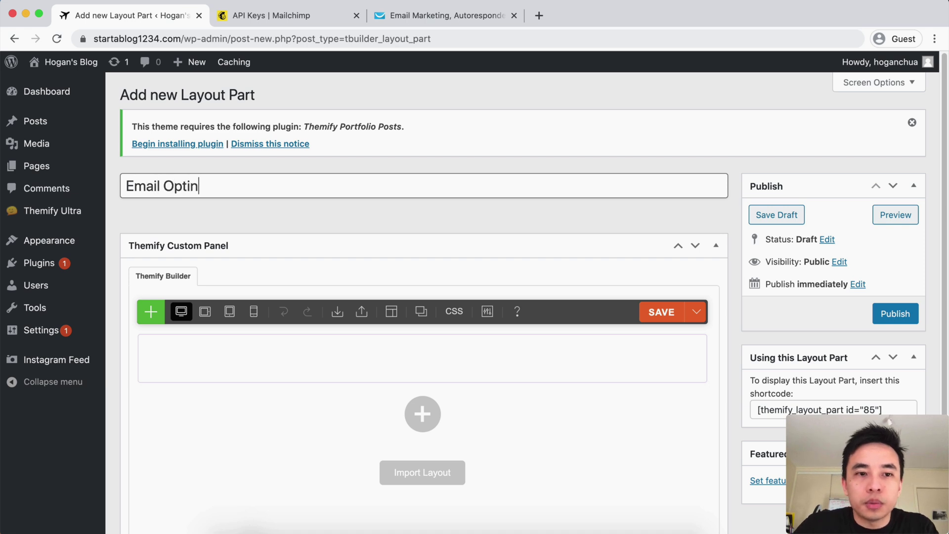
click(895, 314)
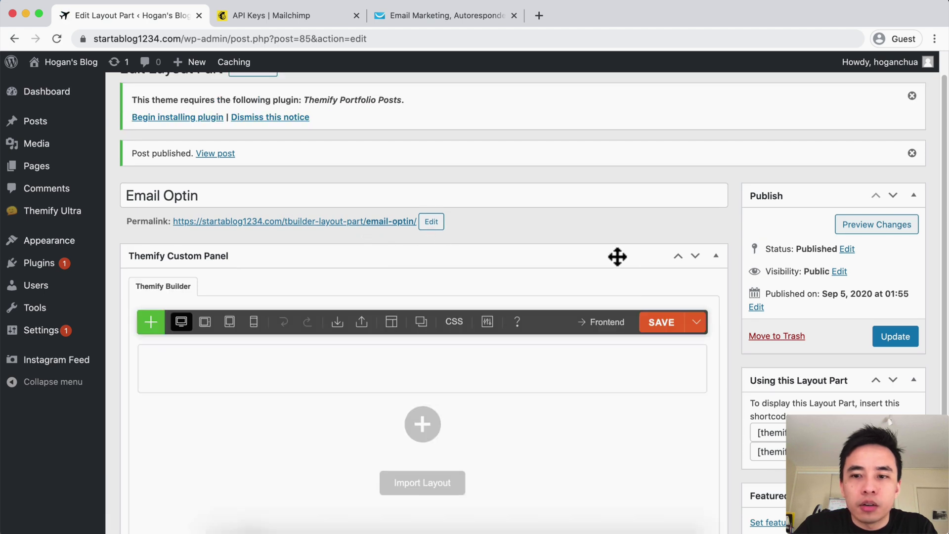
Step: Open the Email Optin layout part's permalink in the front-end builder and add an Optin Form module with the horizontal layout
scroll(616, 257, down, 1)
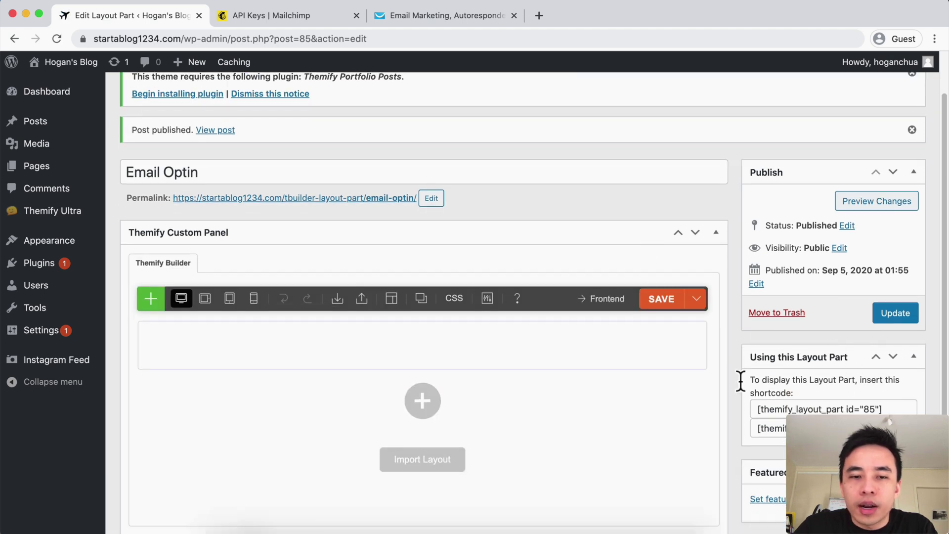
click(319, 202)
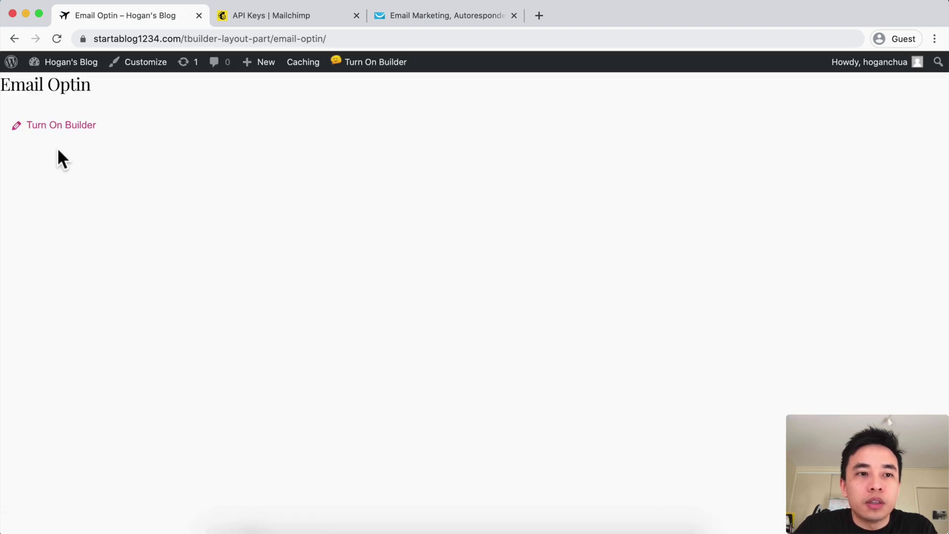
click(59, 130)
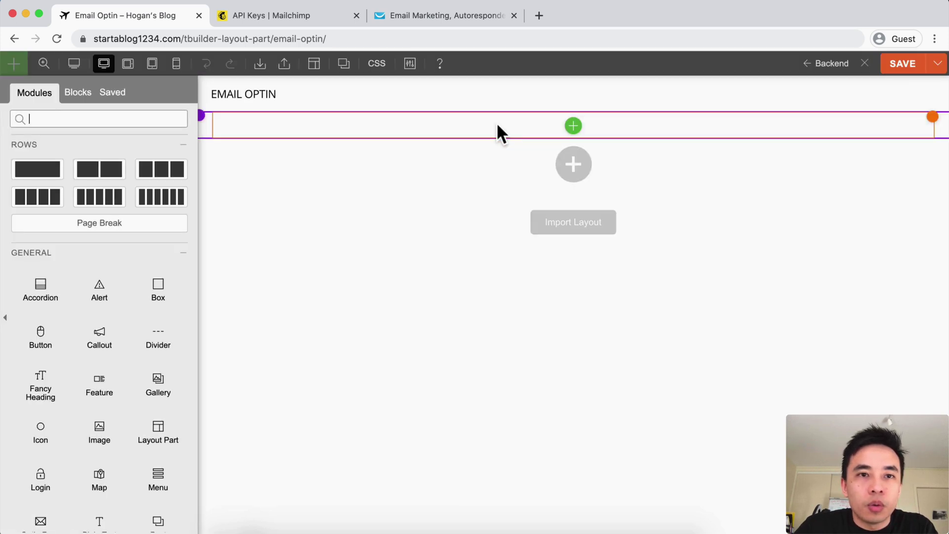
scroll(90, 321, down, 3)
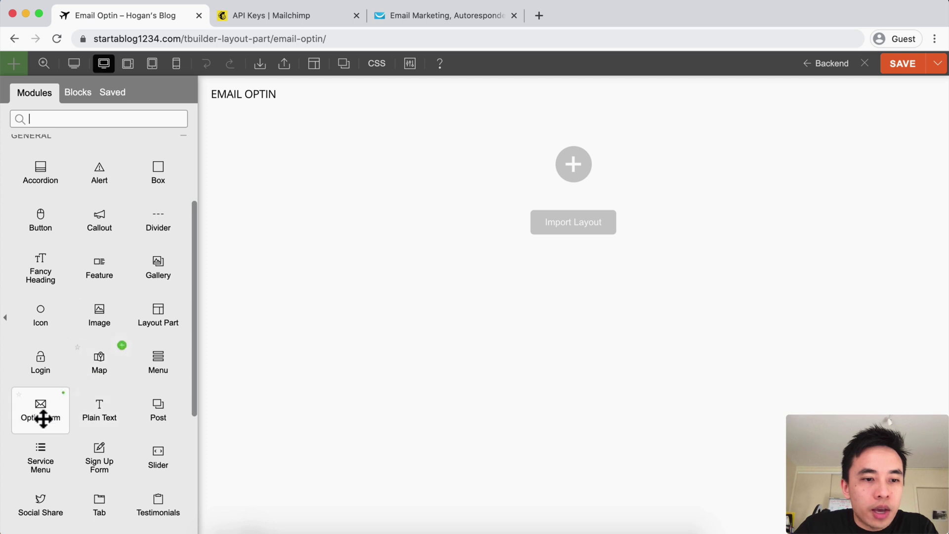
drag(42, 415, 534, 127)
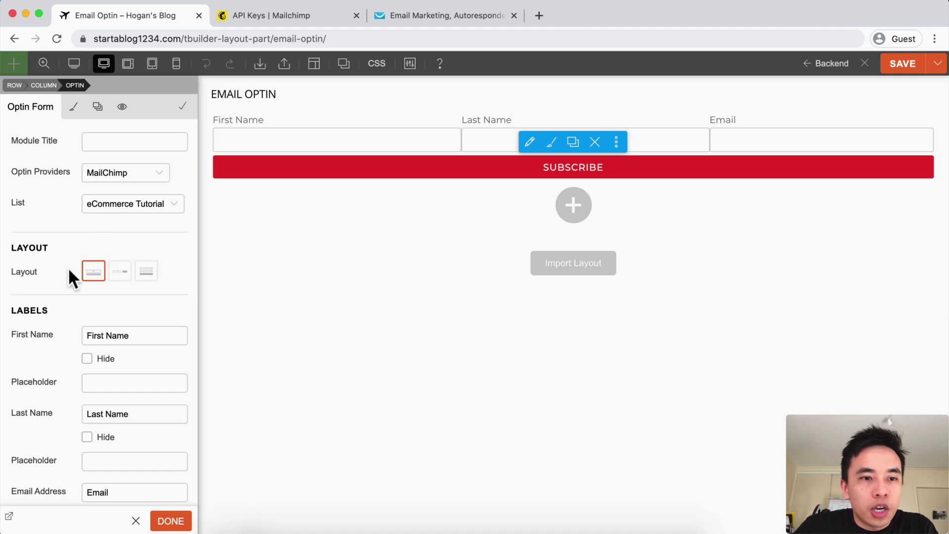
click(120, 271)
Step: Clear the optin form's First Name label and set that field's placeholder to "Name"
scroll(130, 326, down, 1)
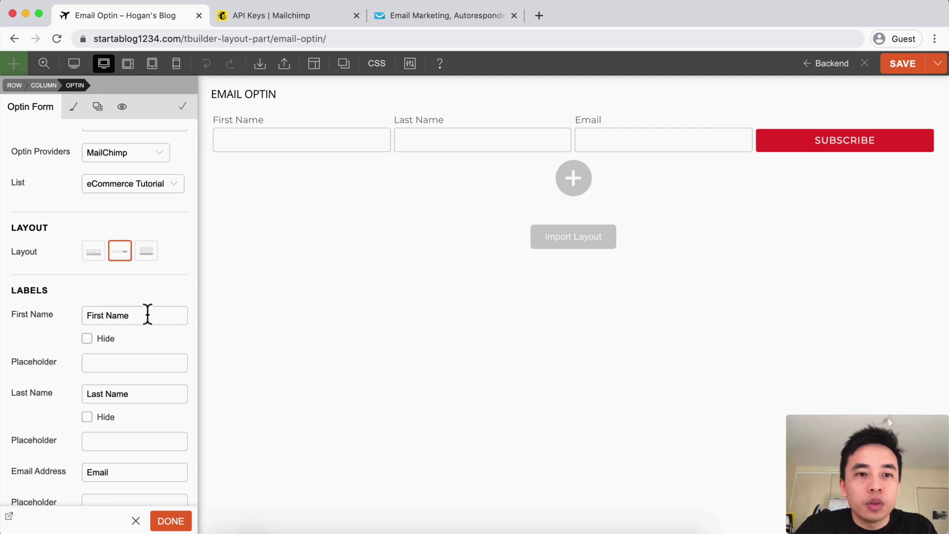
drag(147, 315, 39, 309)
key(BackSpace)
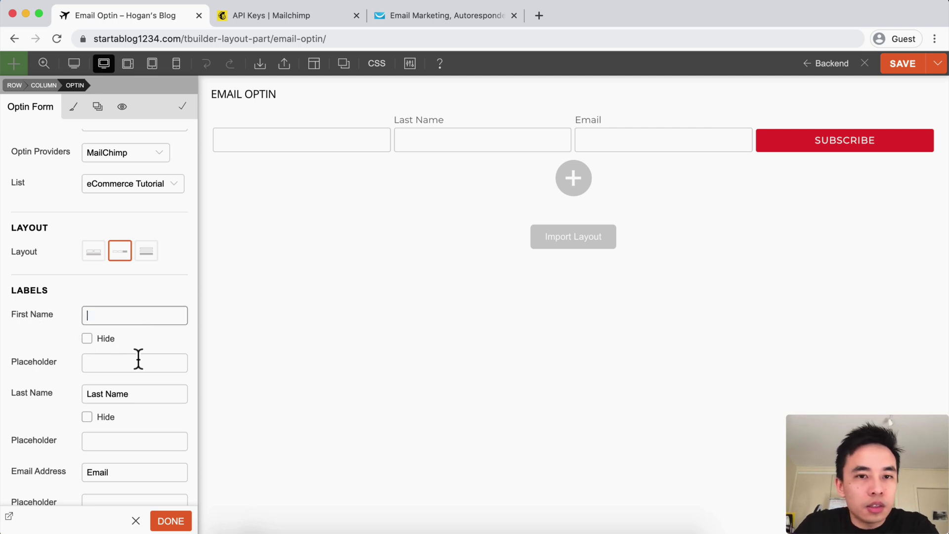
click(136, 362)
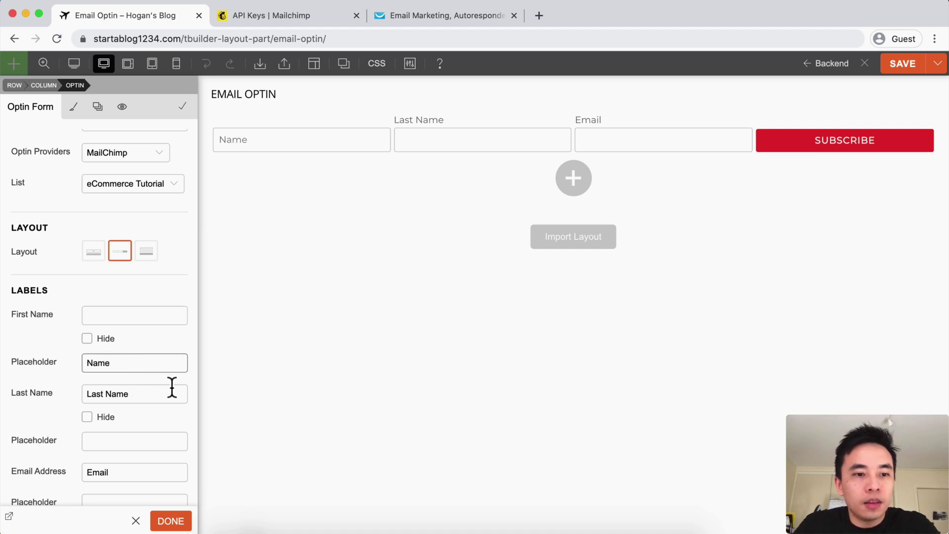
Step: Hide the optin form's Last Name field and clear the Default Last Name value
drag(171, 390, 51, 393)
click(88, 417)
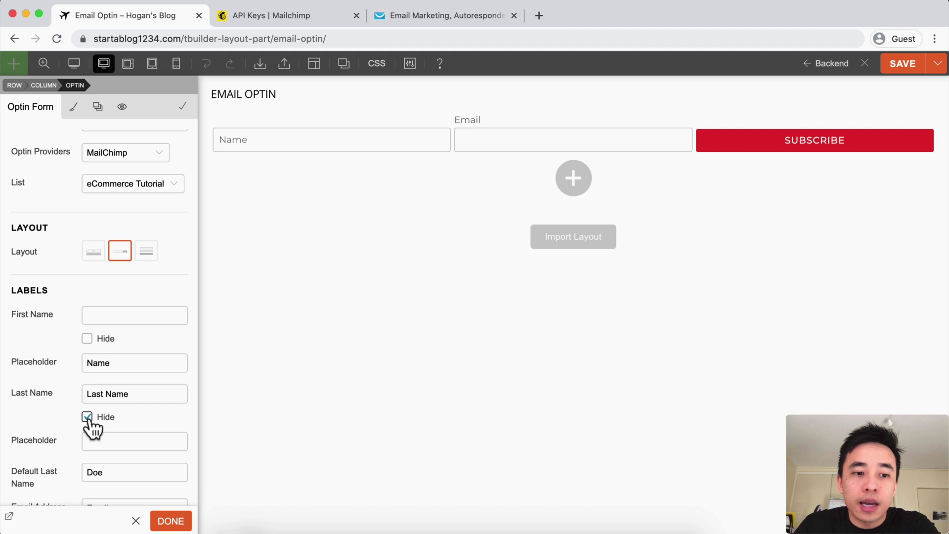
scroll(102, 420, down, 1)
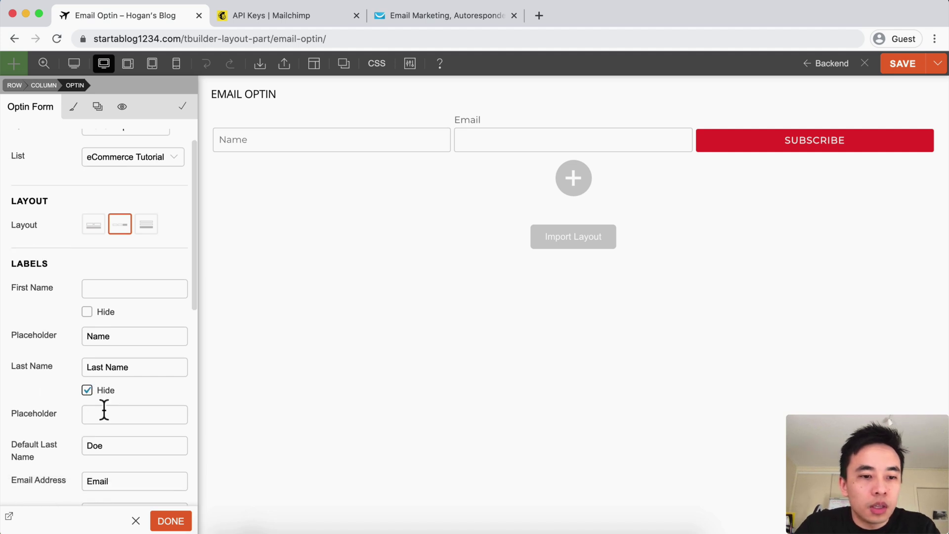
drag(110, 443, 26, 443)
key(BackSpace)
Step: Clear the optin form's Email Address label and set that field's placeholder to "Email"
scroll(105, 428, down, 1)
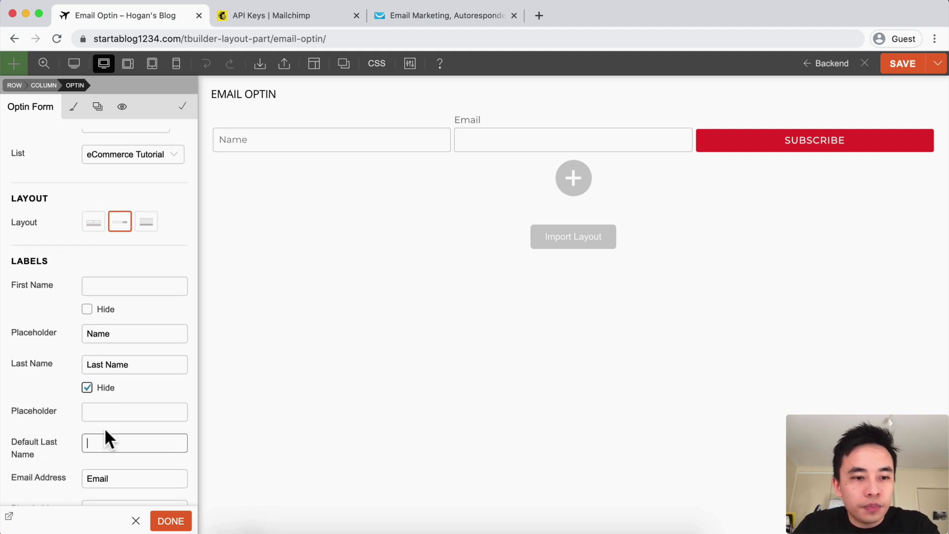
scroll(125, 449, down, 1)
drag(129, 437, 89, 437)
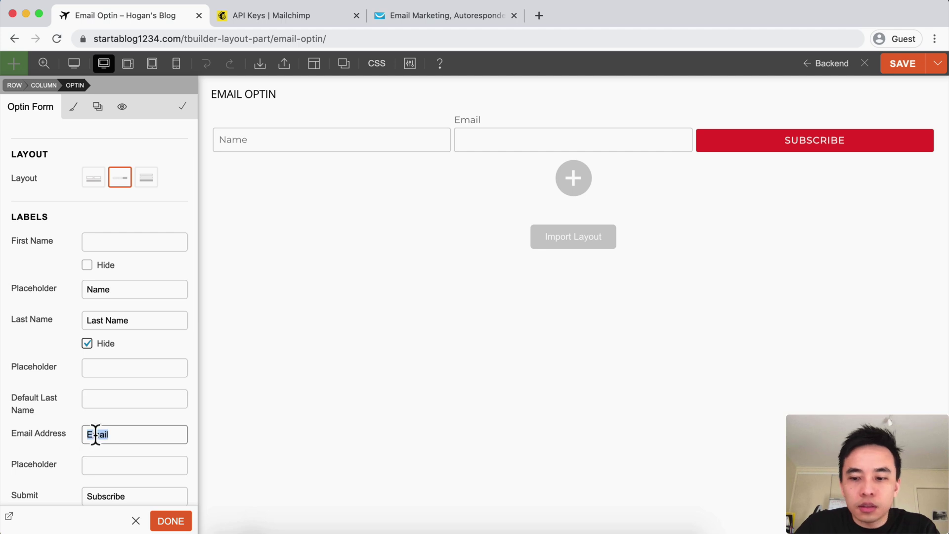
key(BackSpace)
click(150, 466)
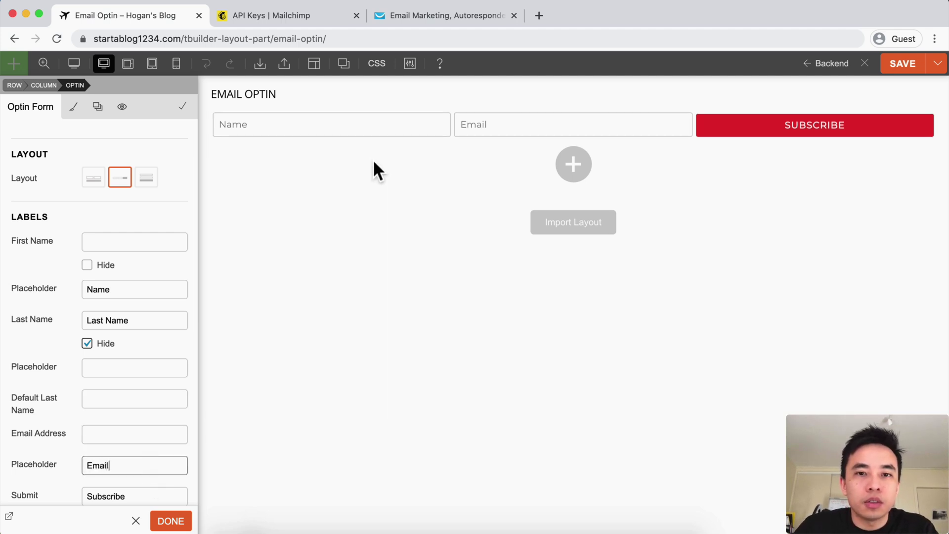
Step: Replace the optin form's success message with "Thank you for Subscribing :)"
scroll(128, 353, down, 2)
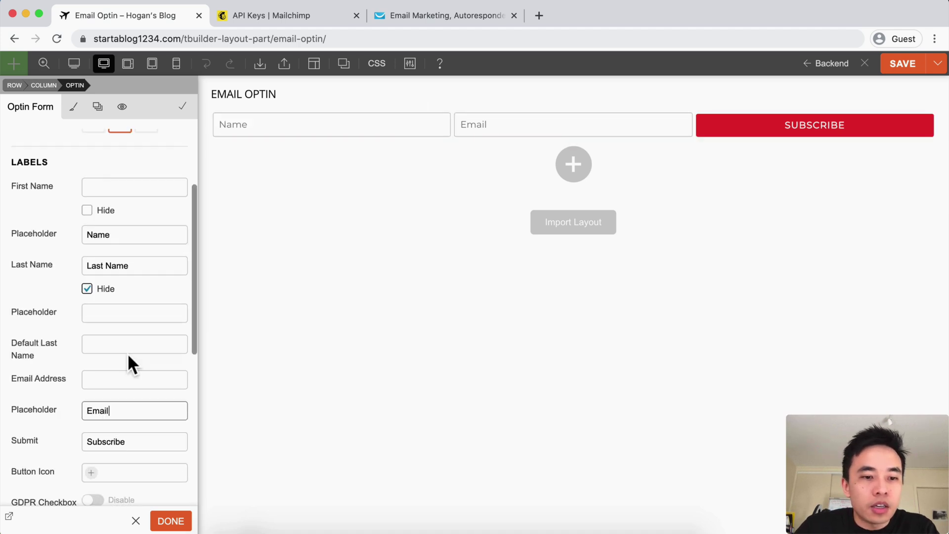
scroll(142, 371, down, 3)
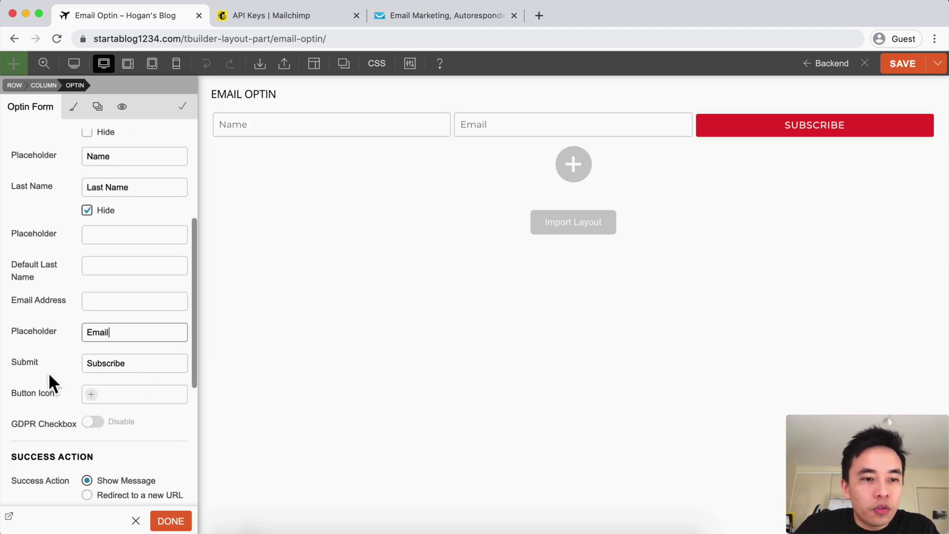
mouse_move(136, 364)
mouse_down()
mouse_move(76, 366)
mouse_move(122, 362)
mouse_up()
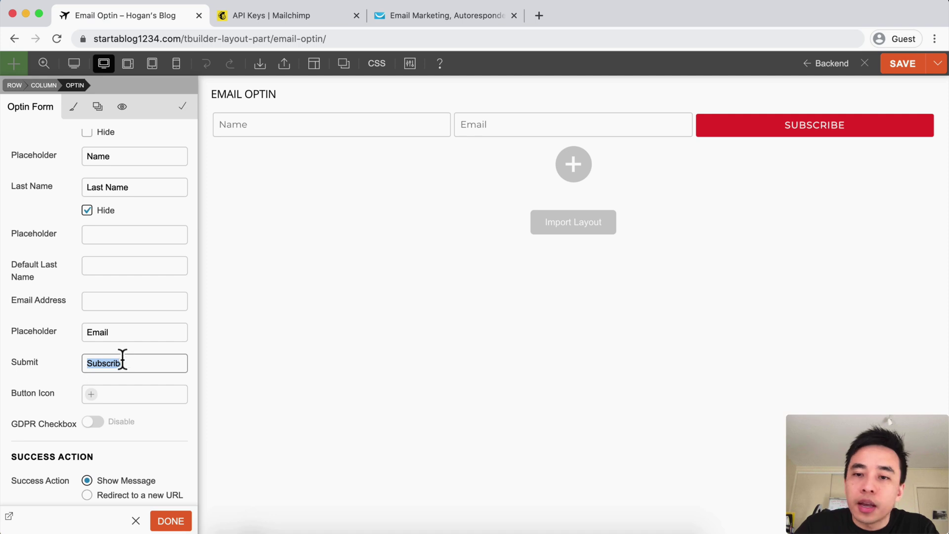
scroll(106, 371, down, 1)
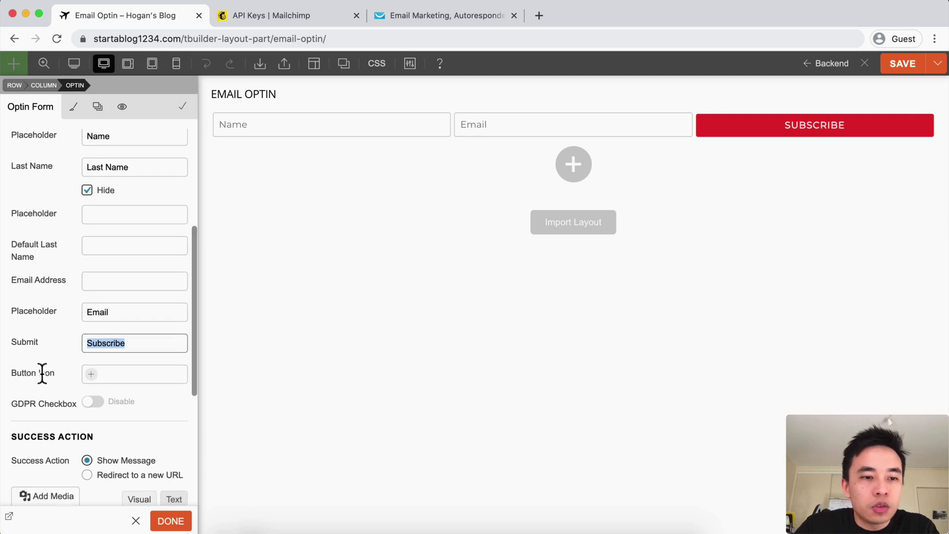
scroll(129, 372, down, 10)
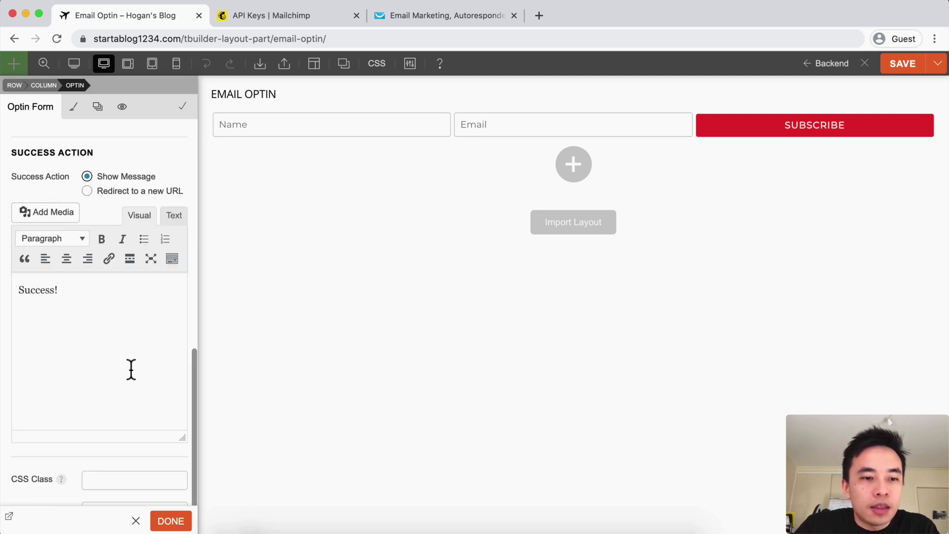
triple_click(80, 291)
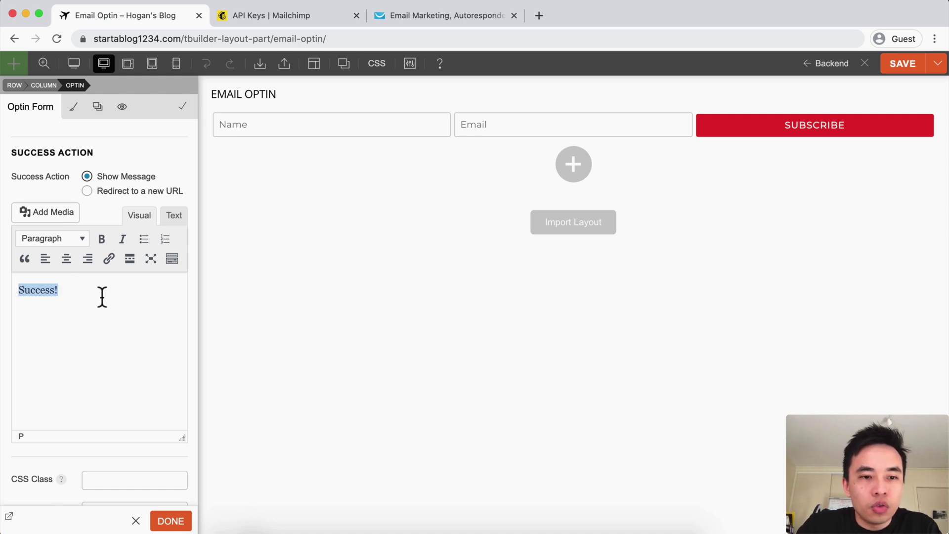
text(Su)
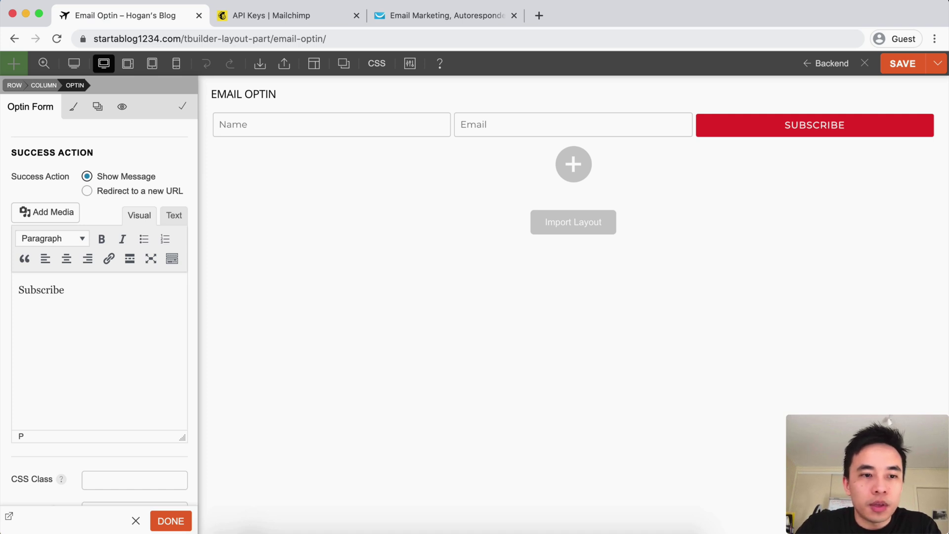
text(Thank you for)
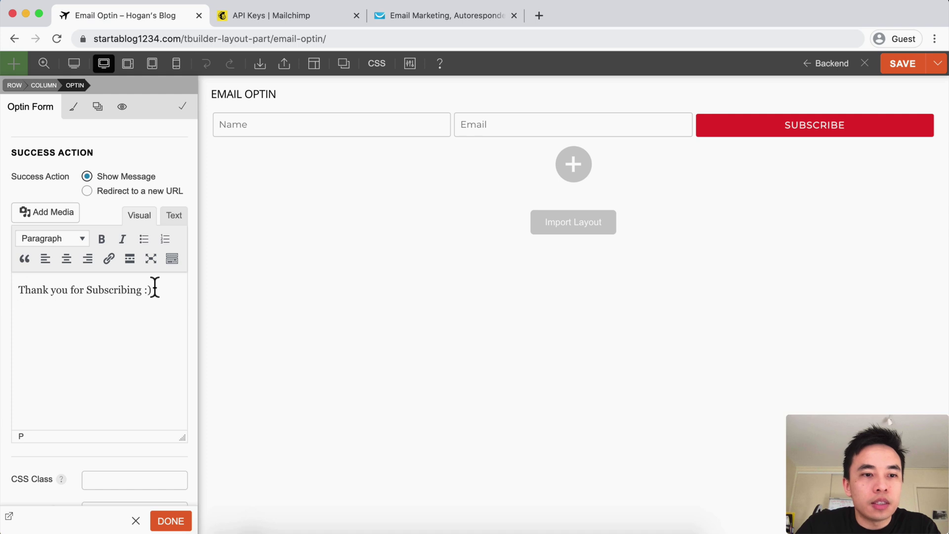
Step: Format the success message as bold, centred white text and finish editing the optin form
drag(154, 288, 2, 288)
click(102, 239)
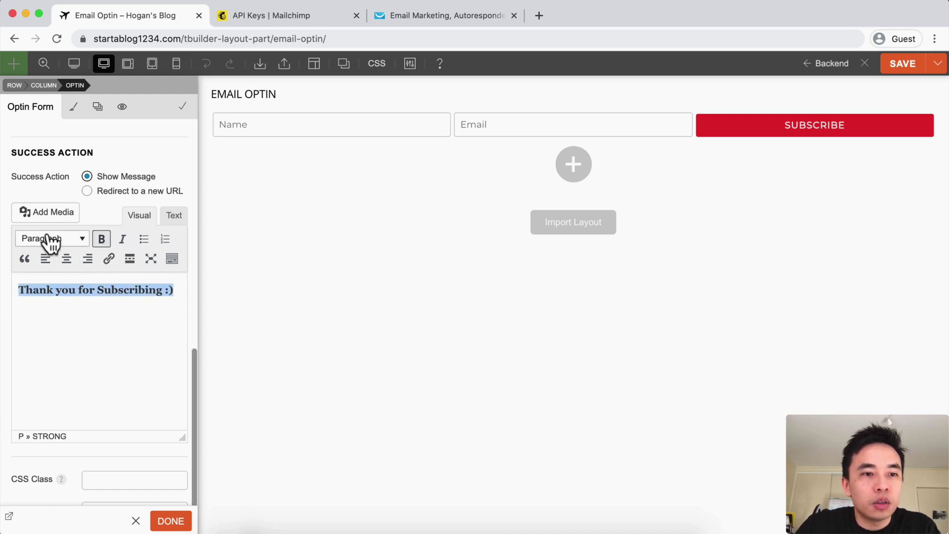
click(66, 259)
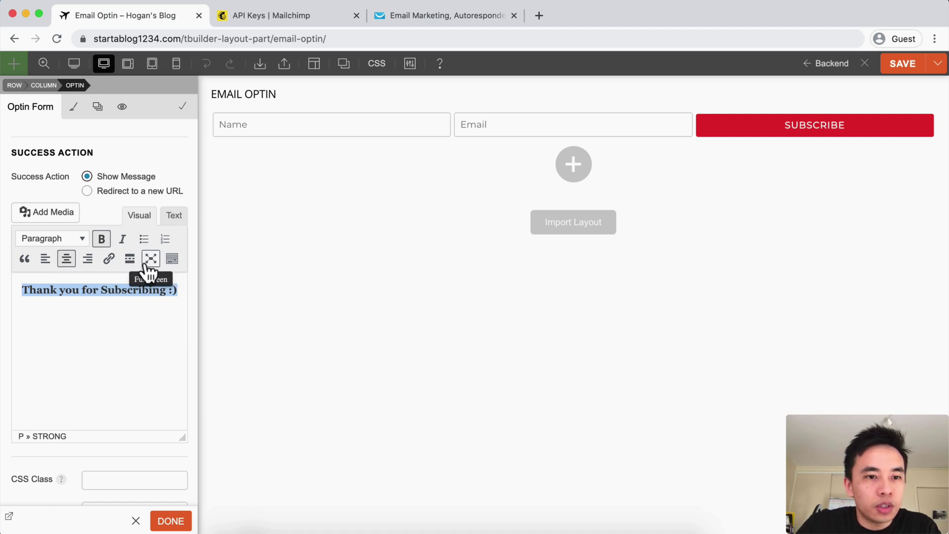
click(172, 260)
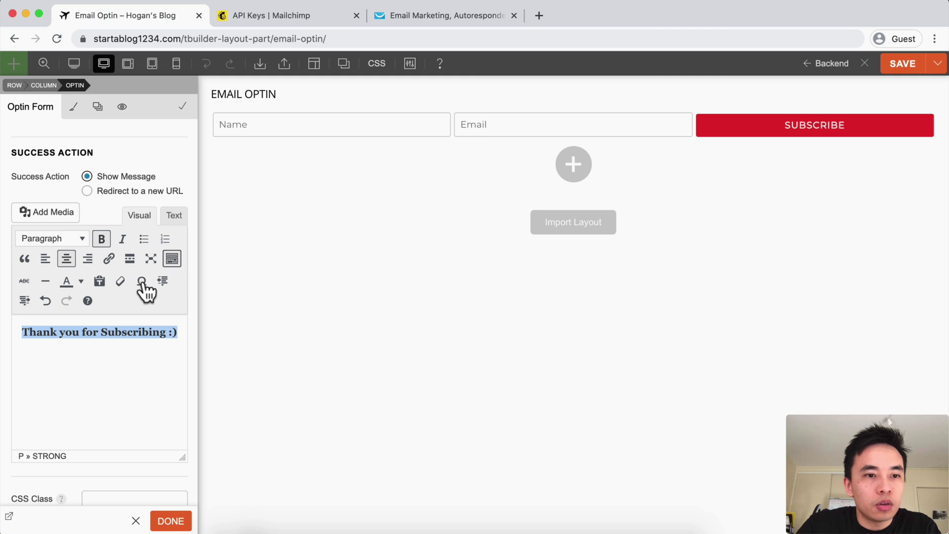
click(80, 281)
click(116, 341)
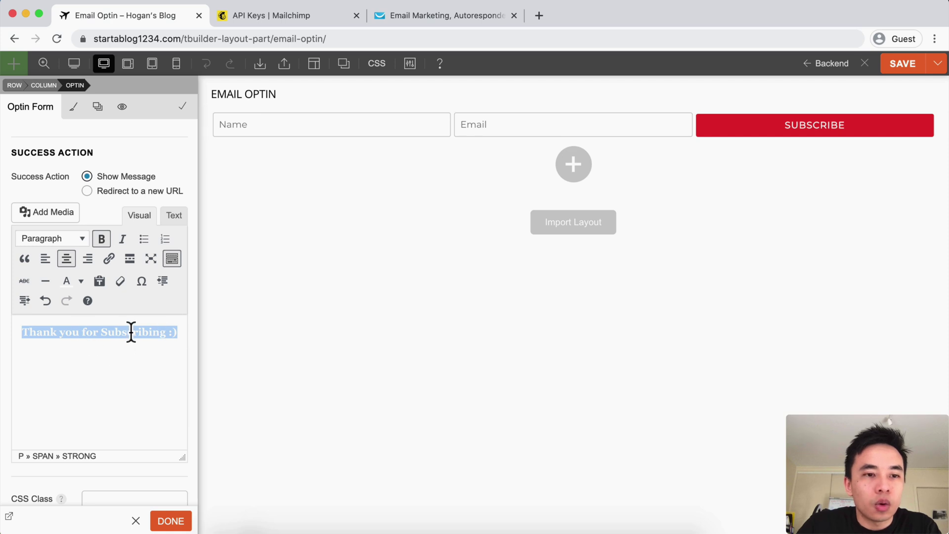
scroll(132, 372, down, 3)
click(171, 521)
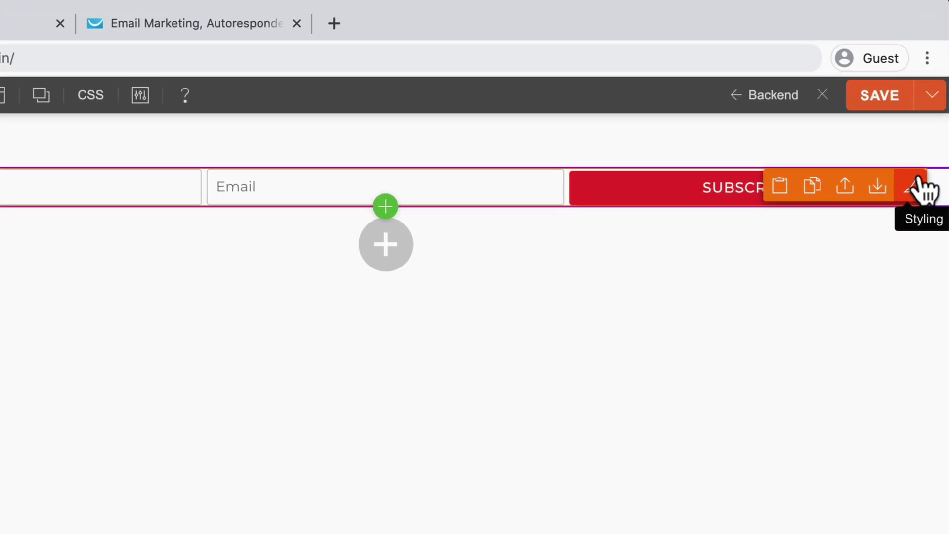
Step: Open the styling of the column holding the optin form and set its background colour to #333333
mouse_move(921, 195)
click(921, 194)
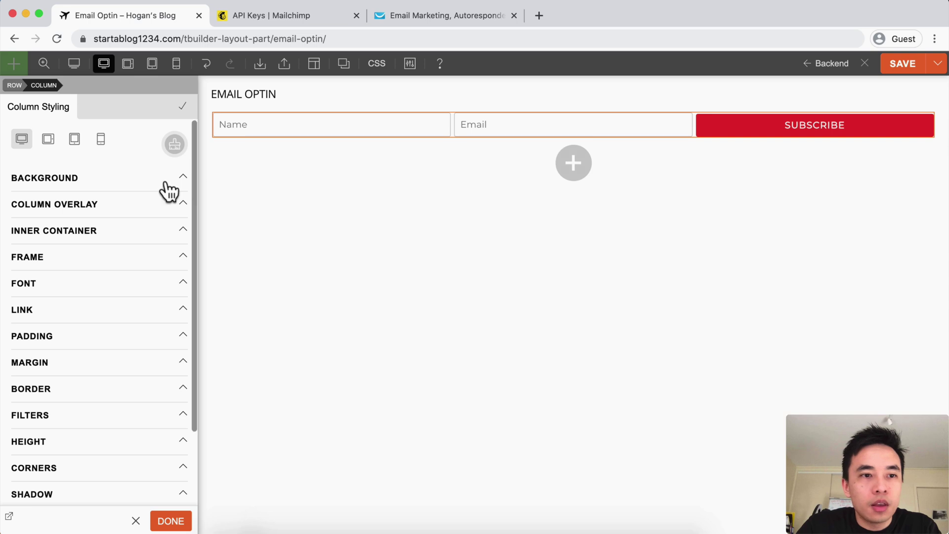
click(168, 188)
click(93, 309)
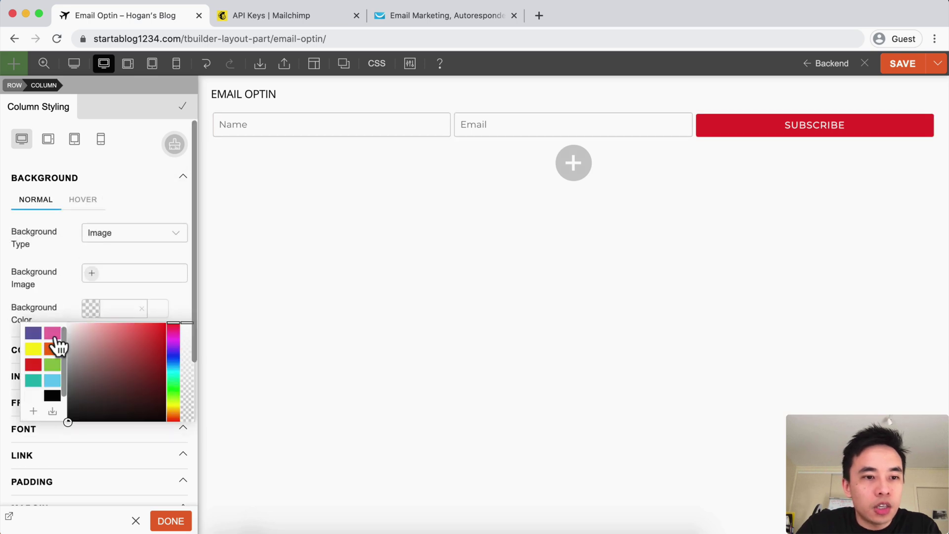
click(67, 394)
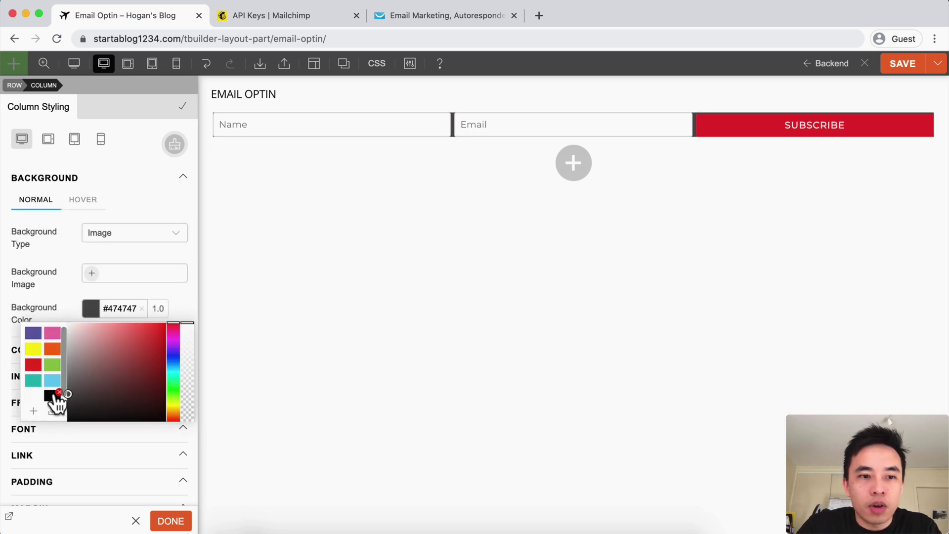
drag(55, 398, 49, 406)
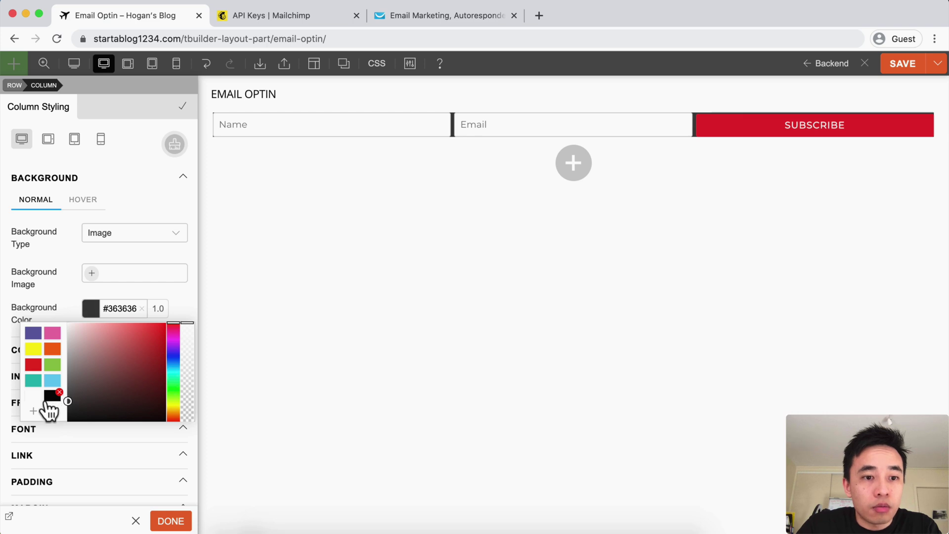
triple_click(129, 309)
key(BackSpace)
text(3)
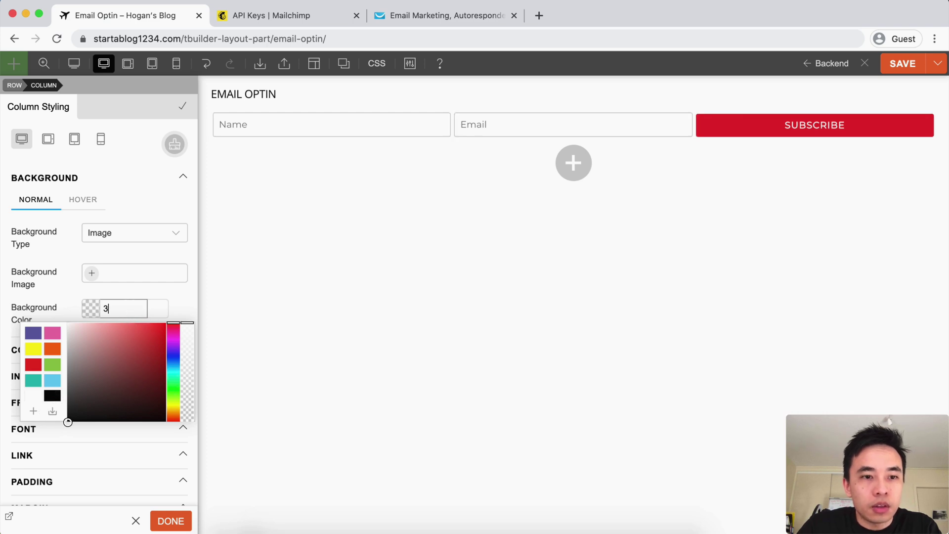
text(33333)
click(168, 292)
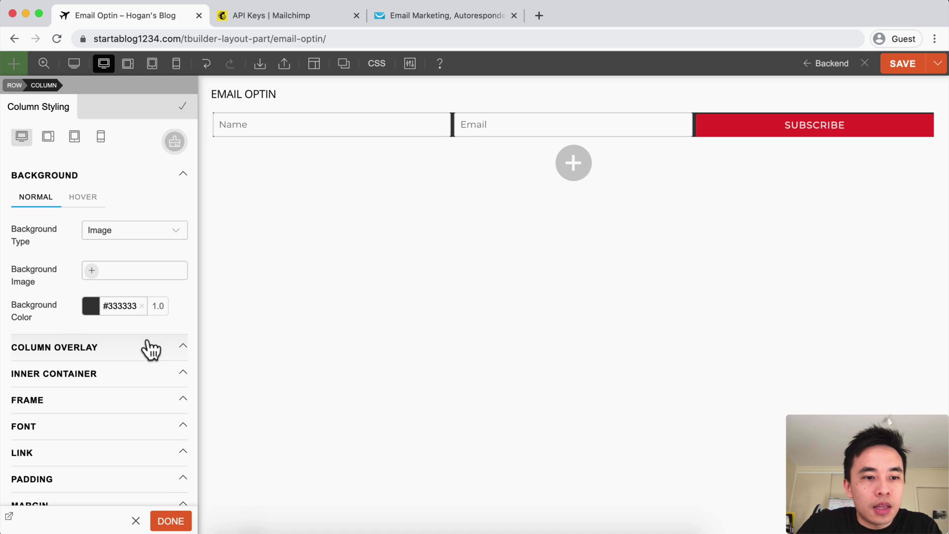
Step: Set the column's padding to 49 px on all sides
scroll(148, 350, down, 4)
click(85, 401)
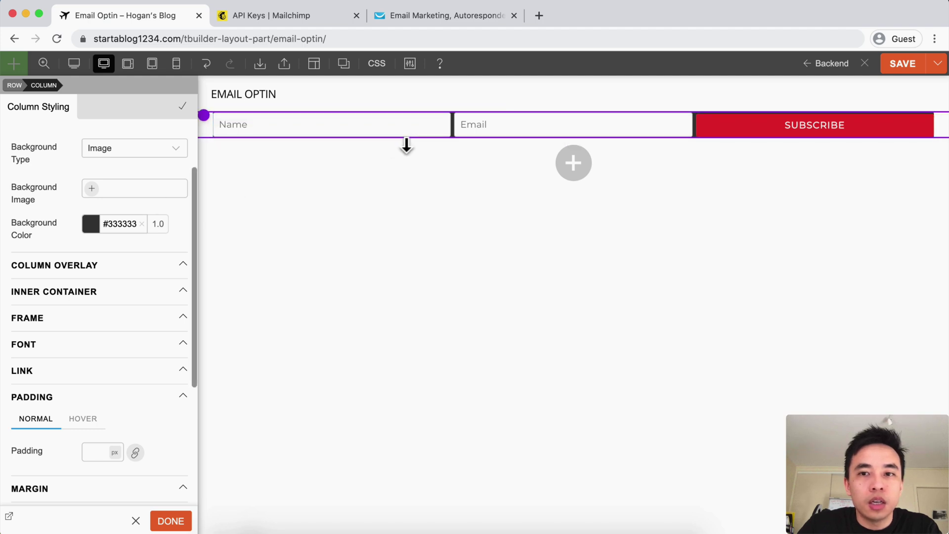
scroll(109, 359, down, 1)
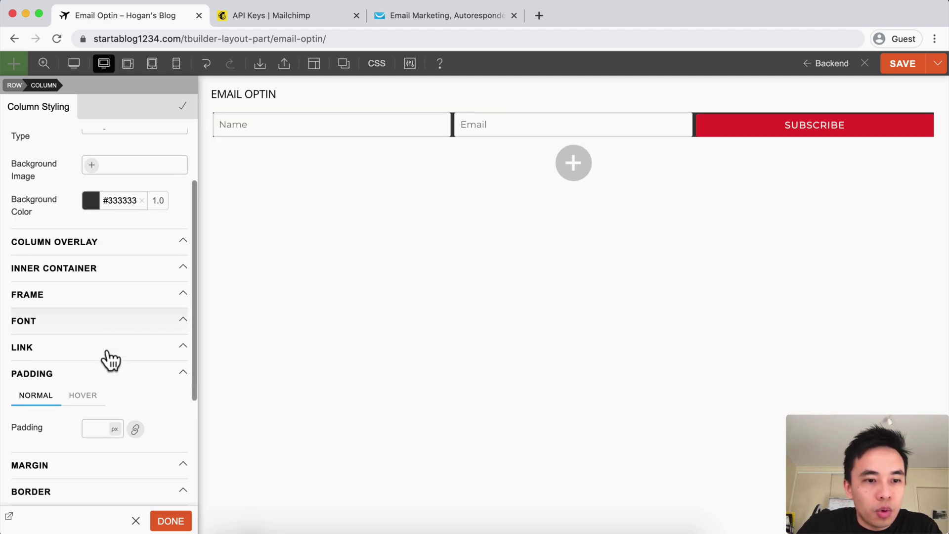
scroll(106, 360, down, 1)
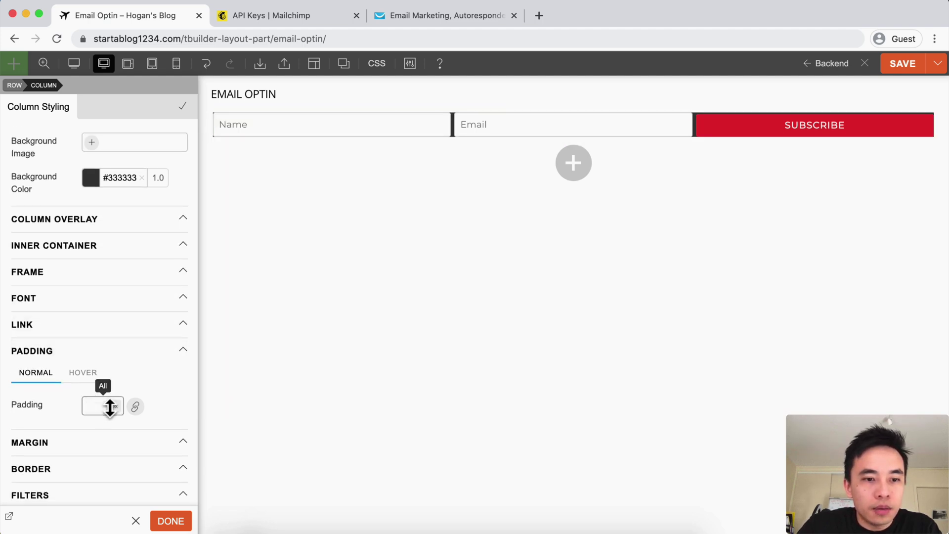
click(135, 407)
click(91, 458)
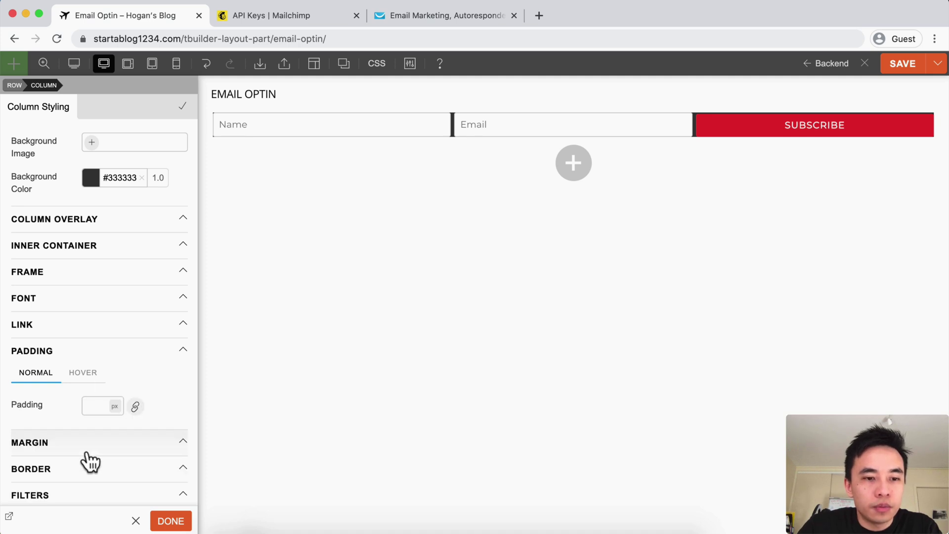
click(98, 406)
text(30)
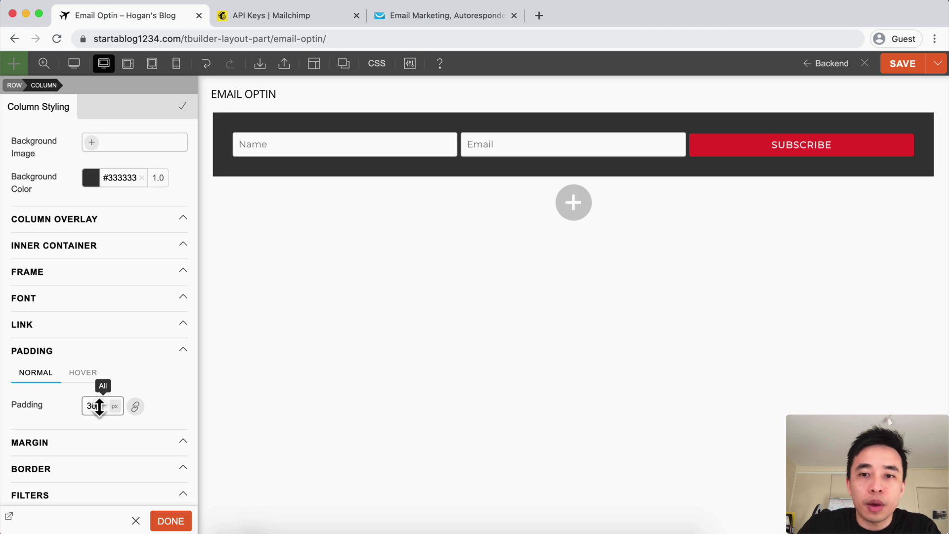
drag(98, 405, 97, 391)
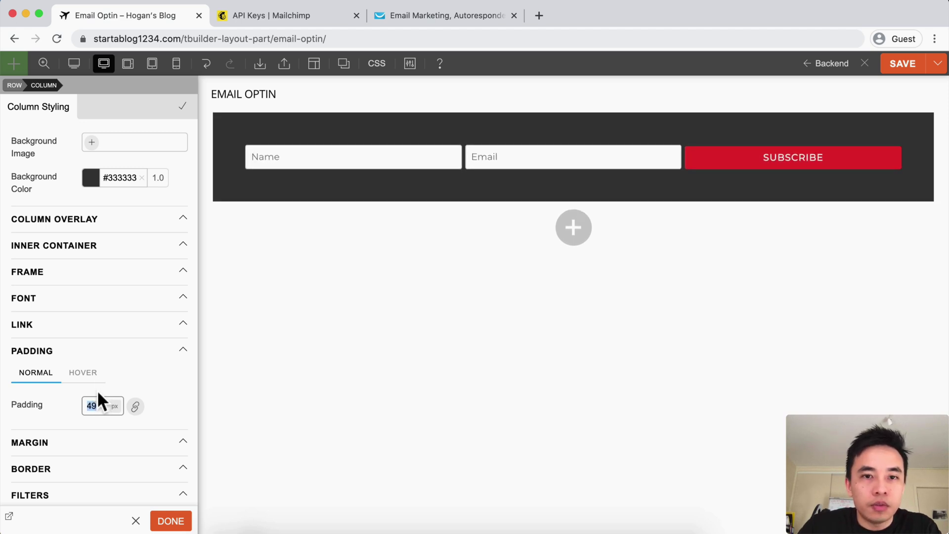
Step: Lighten the column's background colour to #545454
click(90, 177)
click(75, 249)
drag(76, 249, 51, 258)
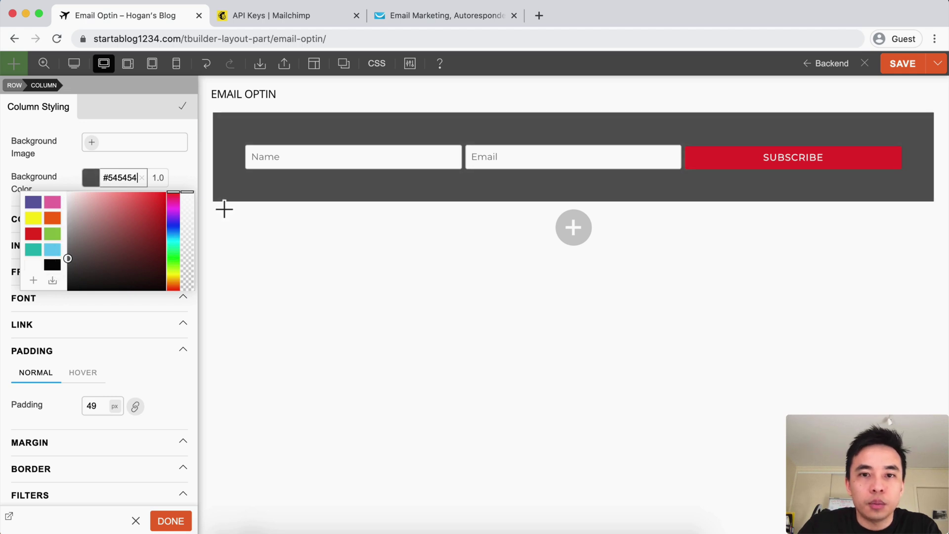
click(178, 170)
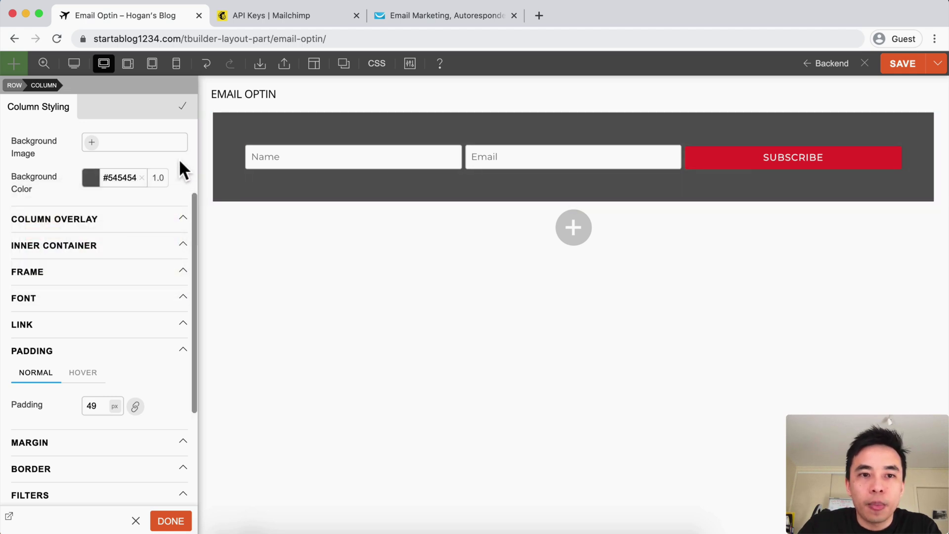
Step: In the optin form's styling, set the input fields' border to None on all sides
click(424, 156)
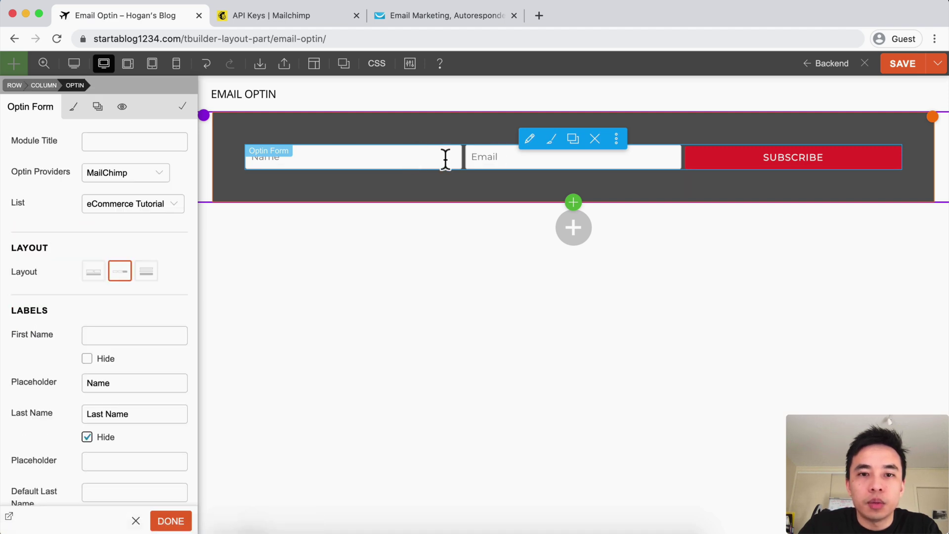
click(73, 106)
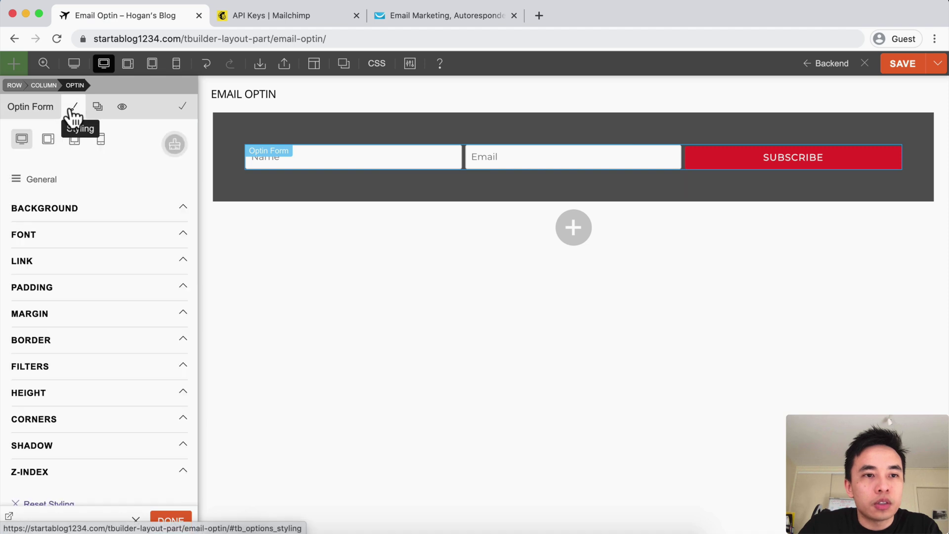
click(42, 180)
click(49, 249)
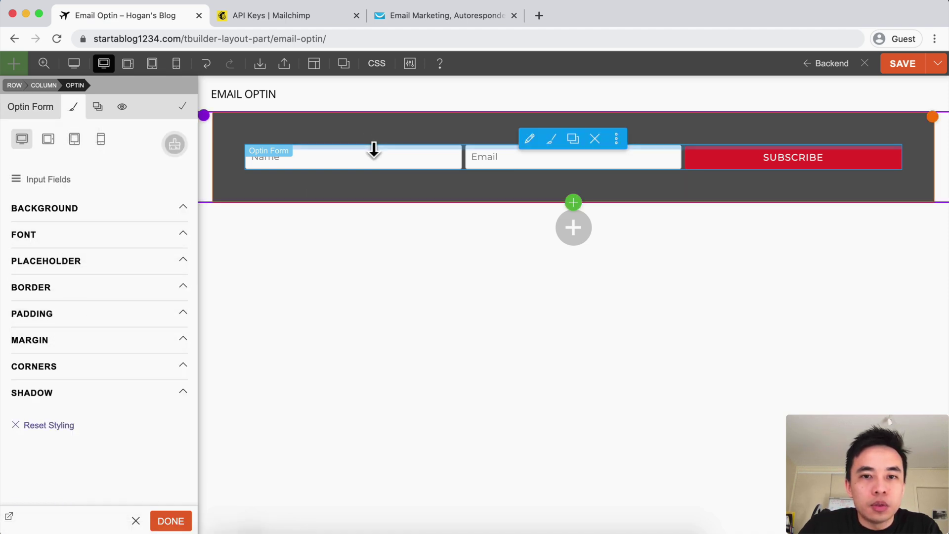
click(51, 293)
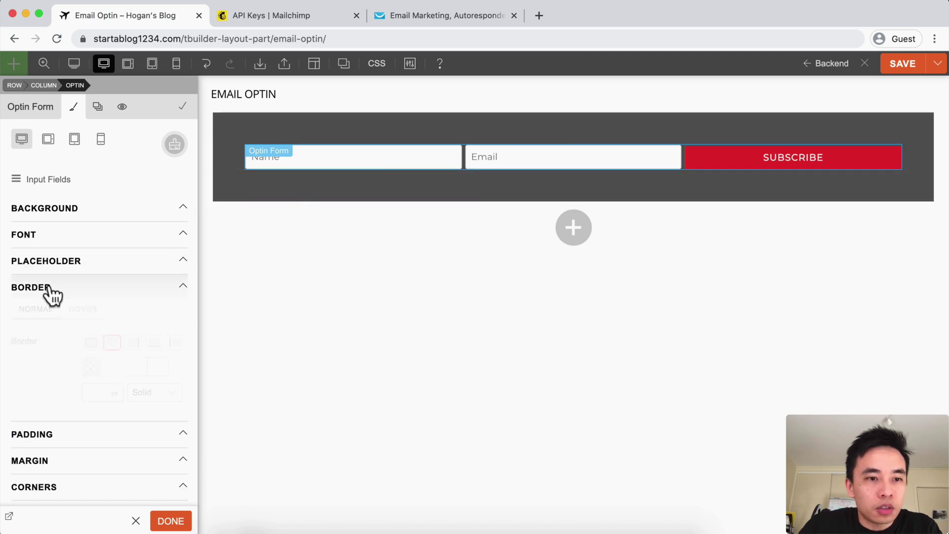
click(91, 345)
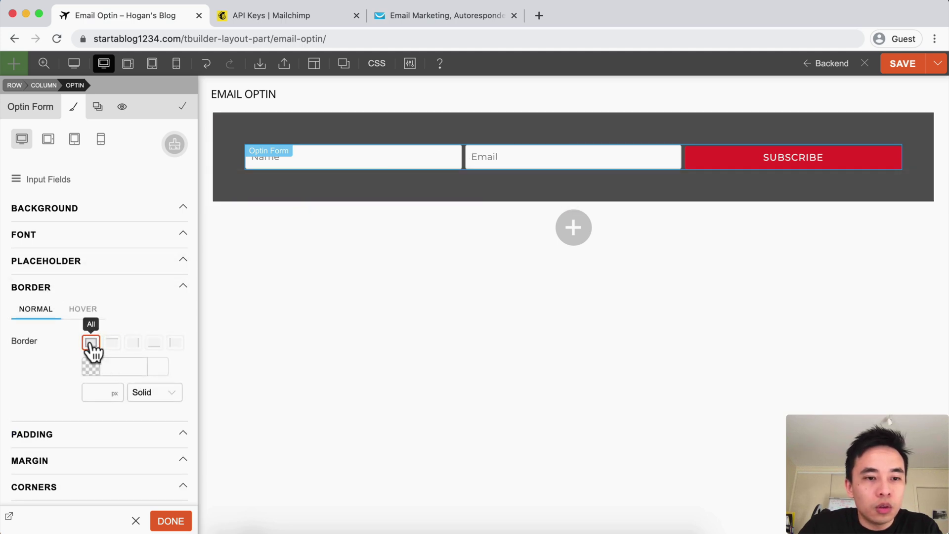
click(155, 392)
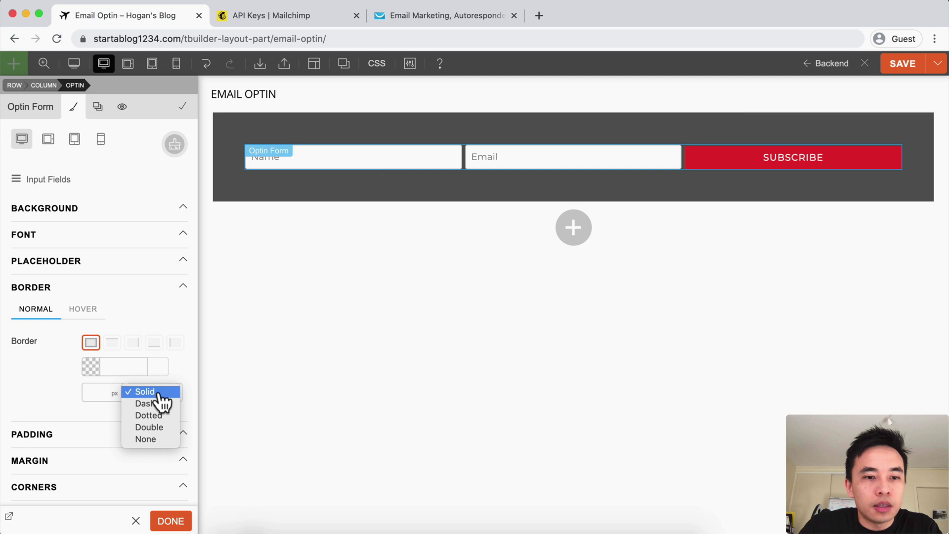
click(152, 440)
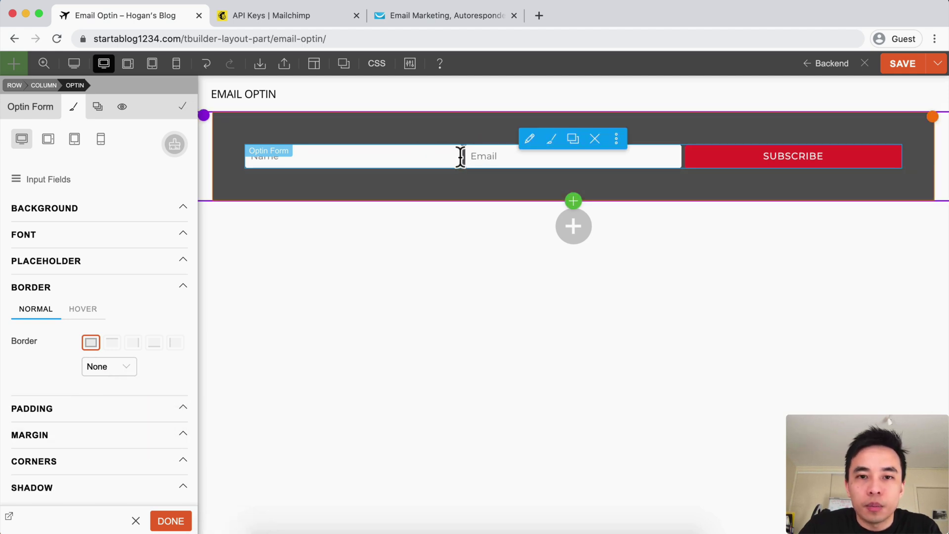
click(389, 158)
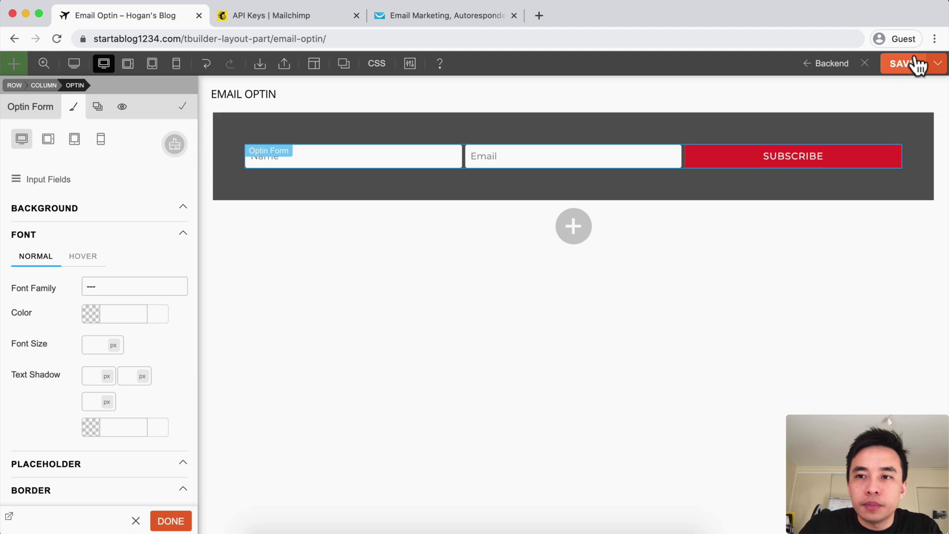
Step: Save the layout part and set the subscribe button's normal background colour to #f06eaa in the optin form's styling
click(899, 74)
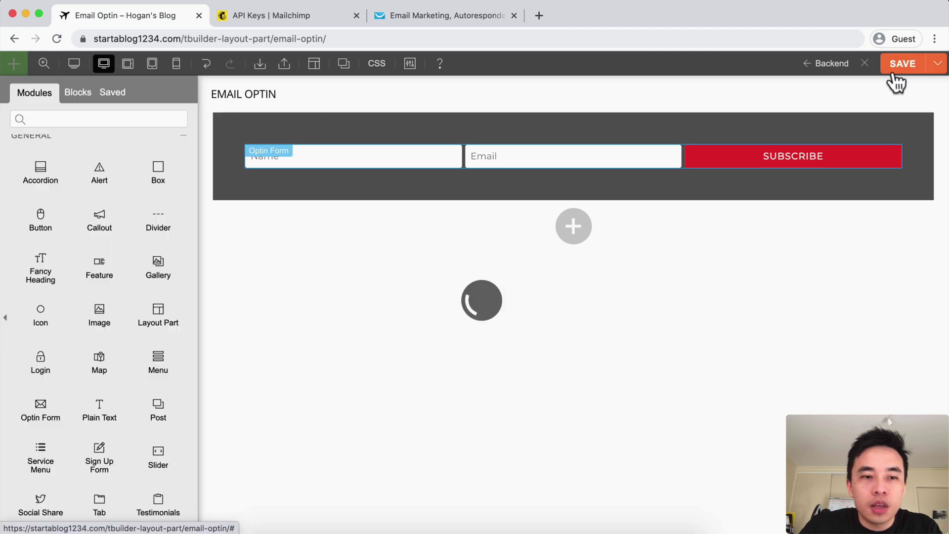
click(369, 159)
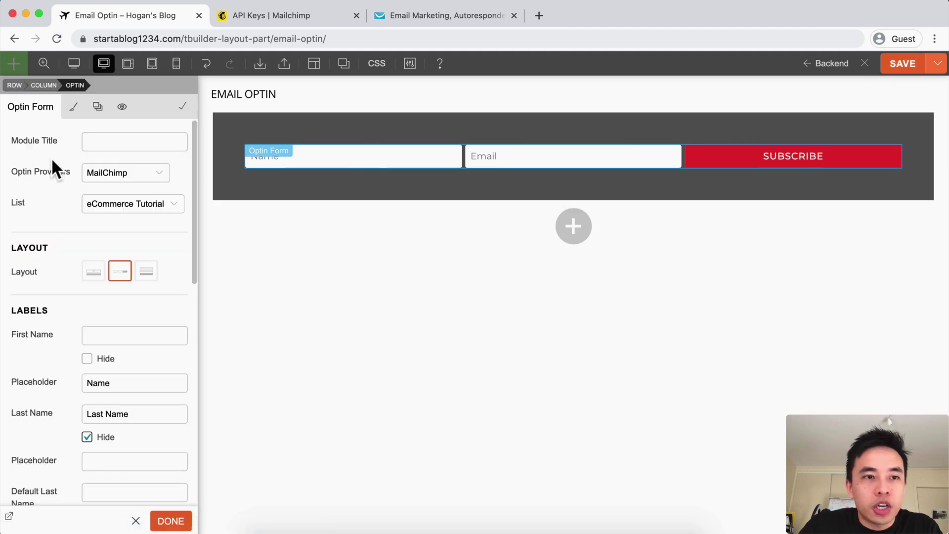
click(73, 107)
click(35, 179)
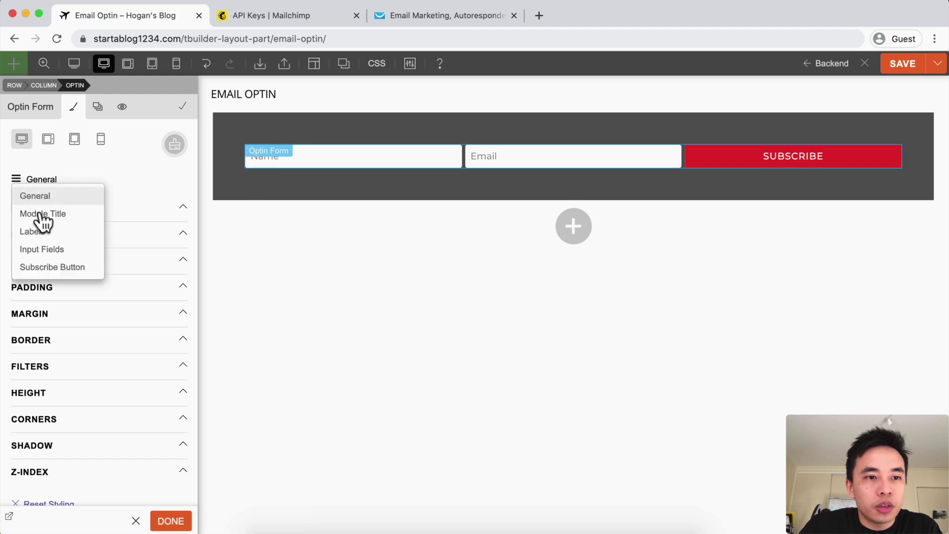
click(49, 267)
click(68, 232)
click(74, 210)
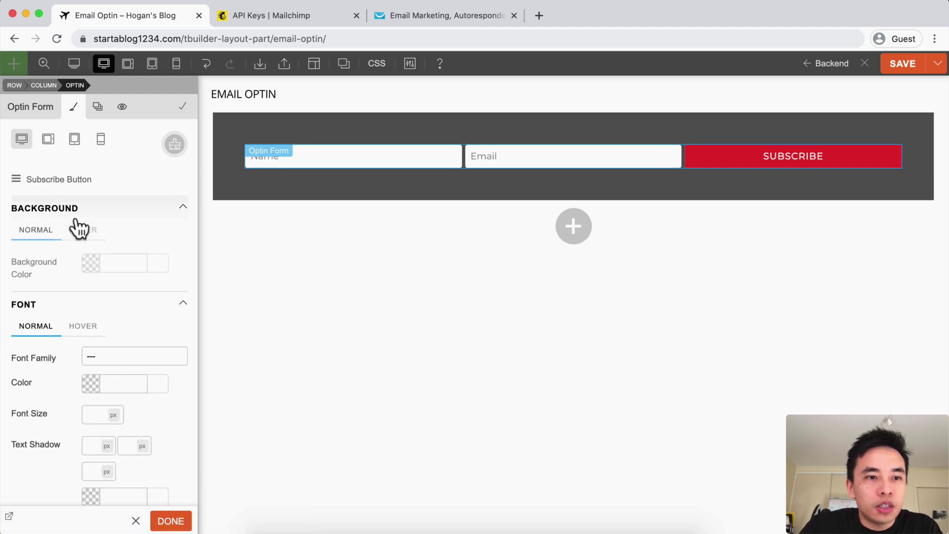
click(88, 263)
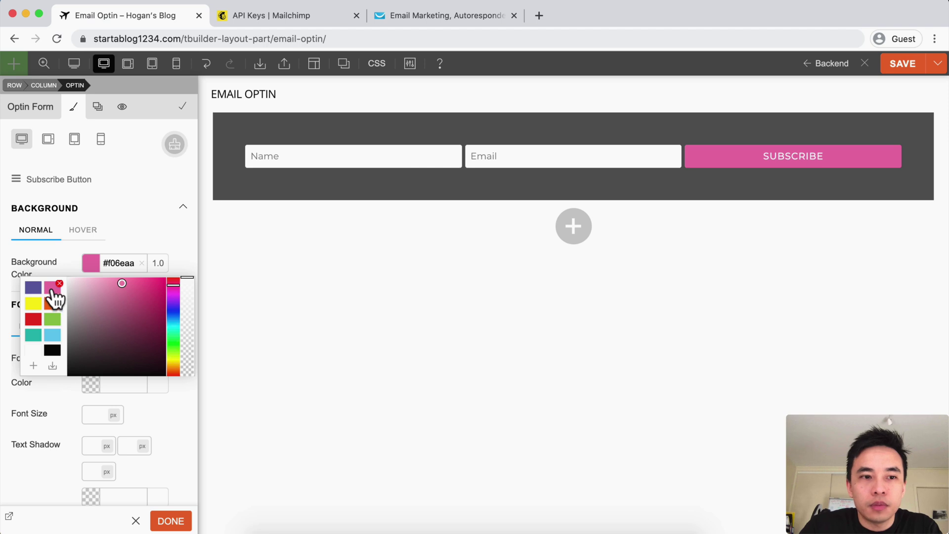
Step: Set the subscribe button's hover background colour to #ed569a and save the layout part
click(82, 231)
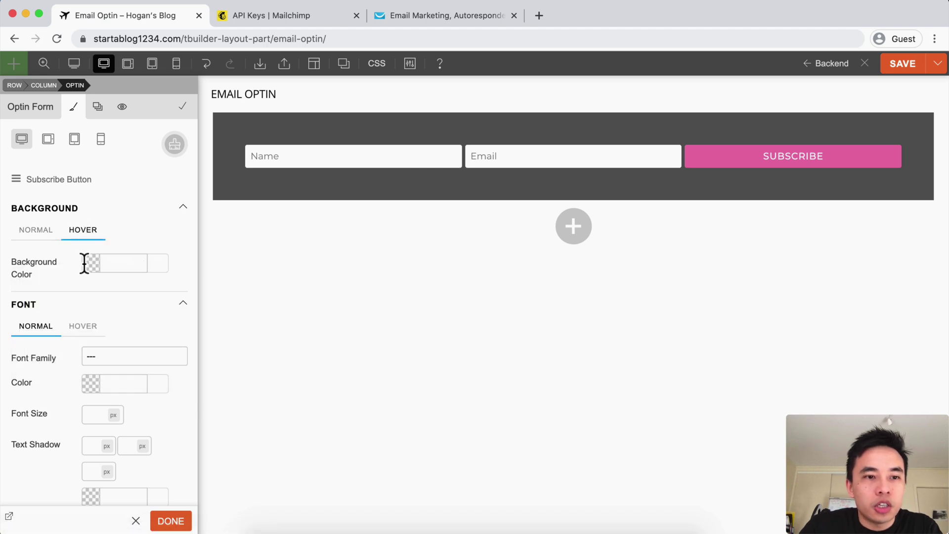
click(86, 263)
click(52, 289)
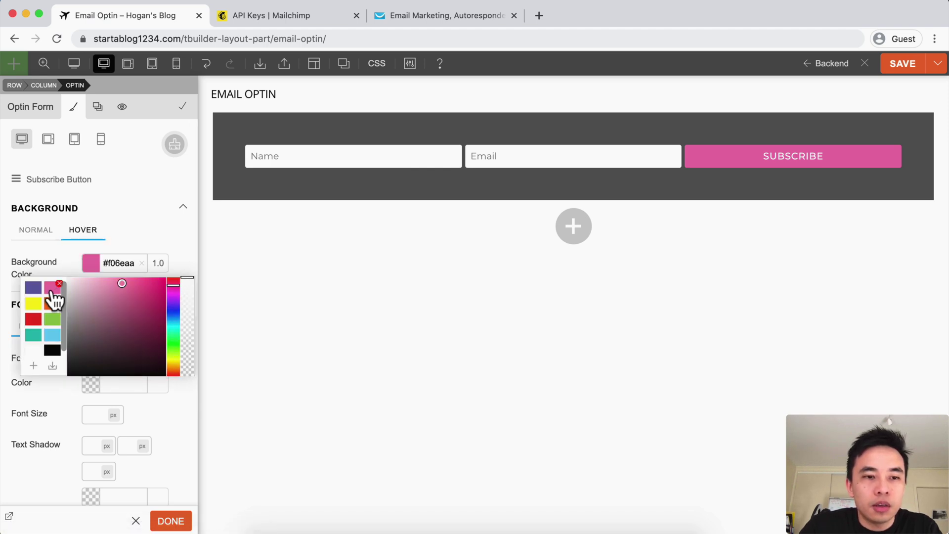
click(129, 284)
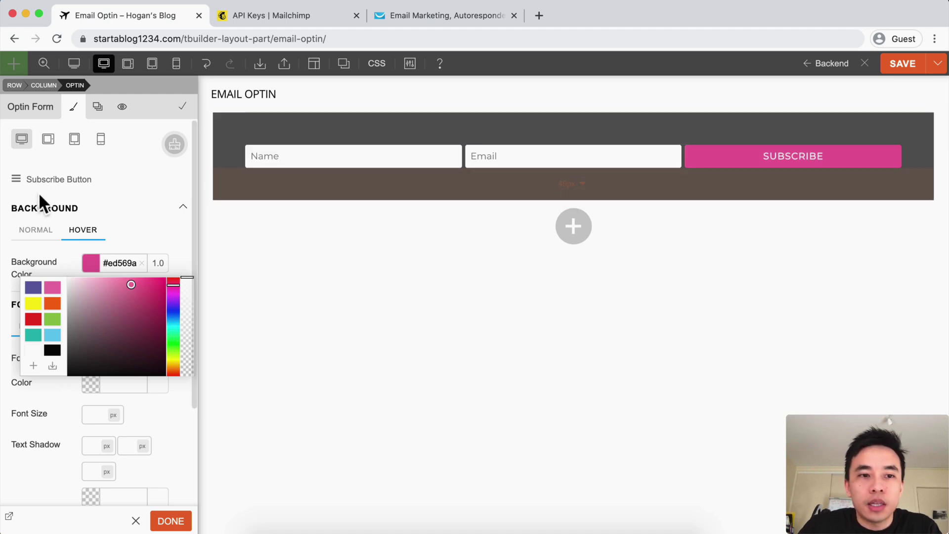
click(899, 72)
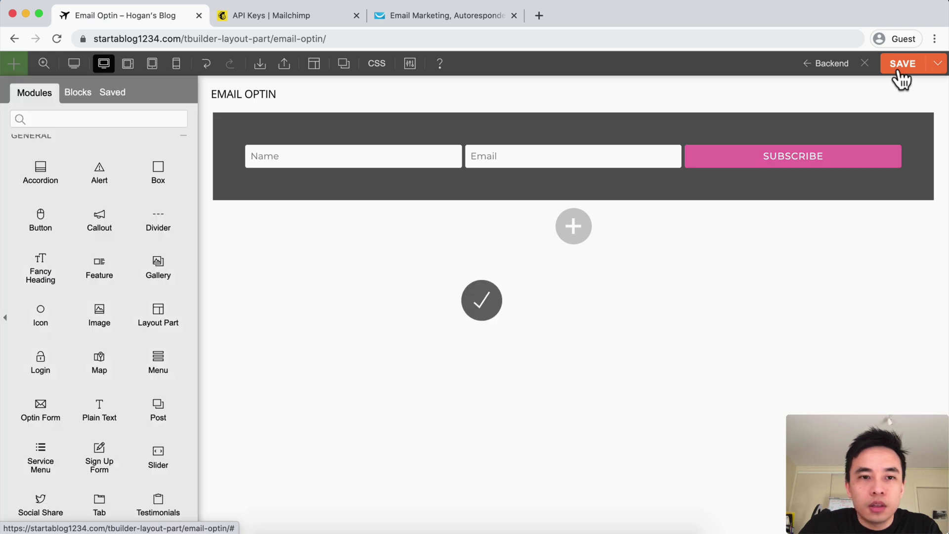
Step: Add a text module above the optin form with the content "Subscribe for the latest news & updates"
scroll(67, 330, down, 1)
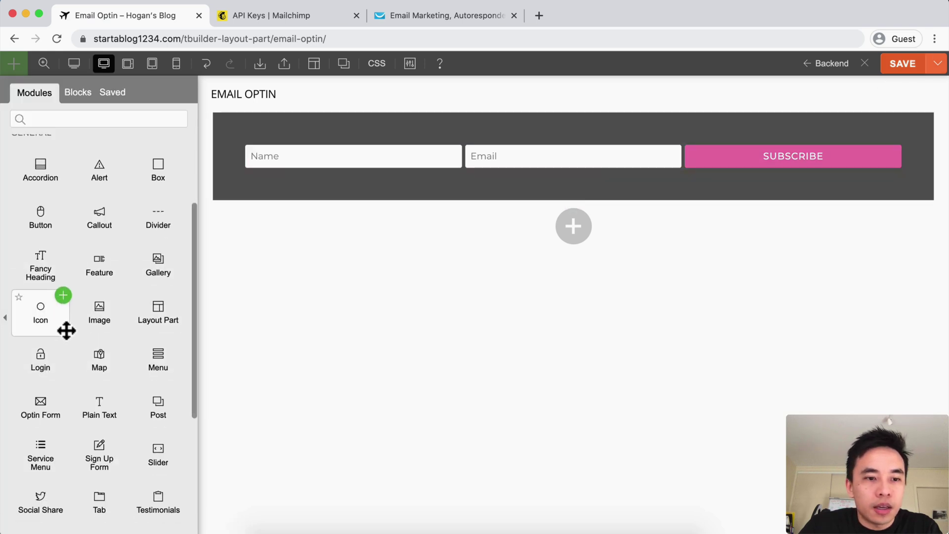
scroll(55, 381, down, 3)
drag(43, 474, 542, 180)
drag(106, 305, 5, 282)
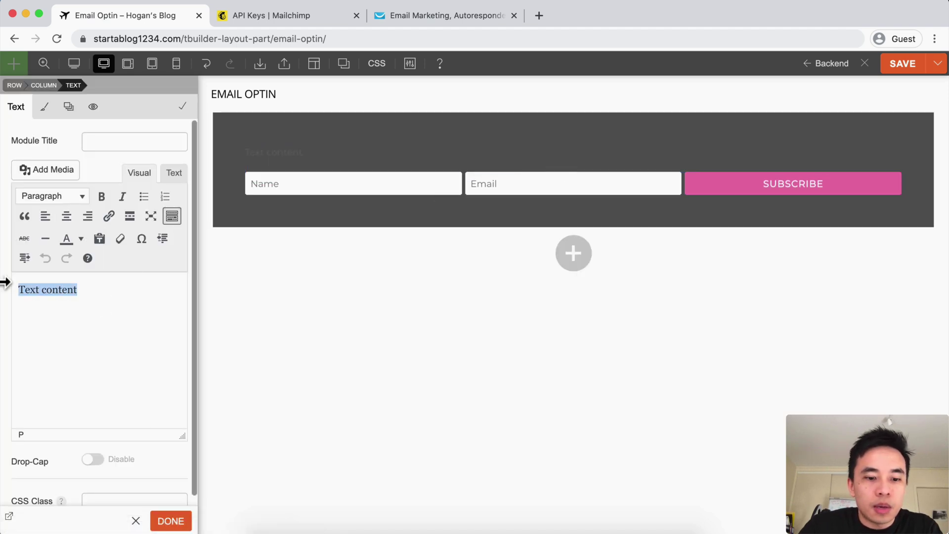
text(Subscribe for the lates)
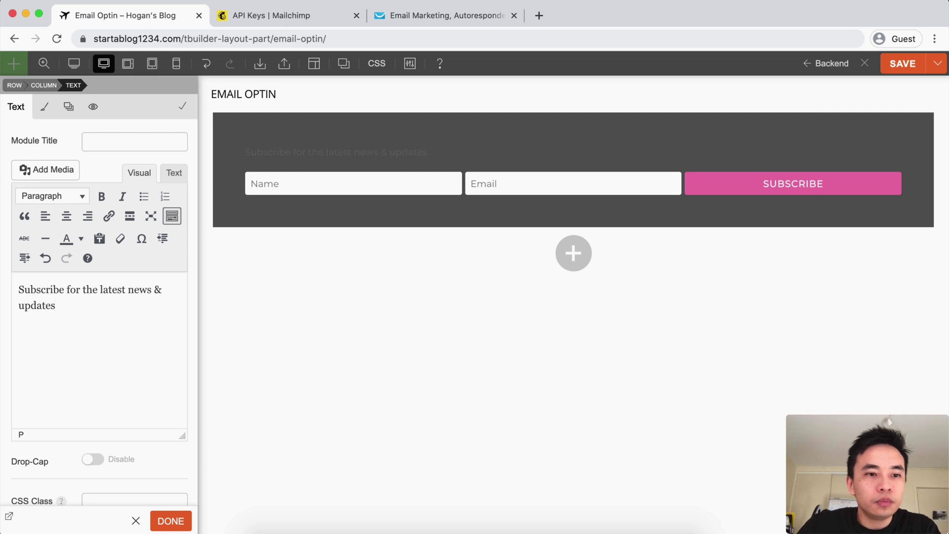
Step: Format the "Subscribe for the latest news & updates" text as Heading 2
drag(89, 306, 6, 293)
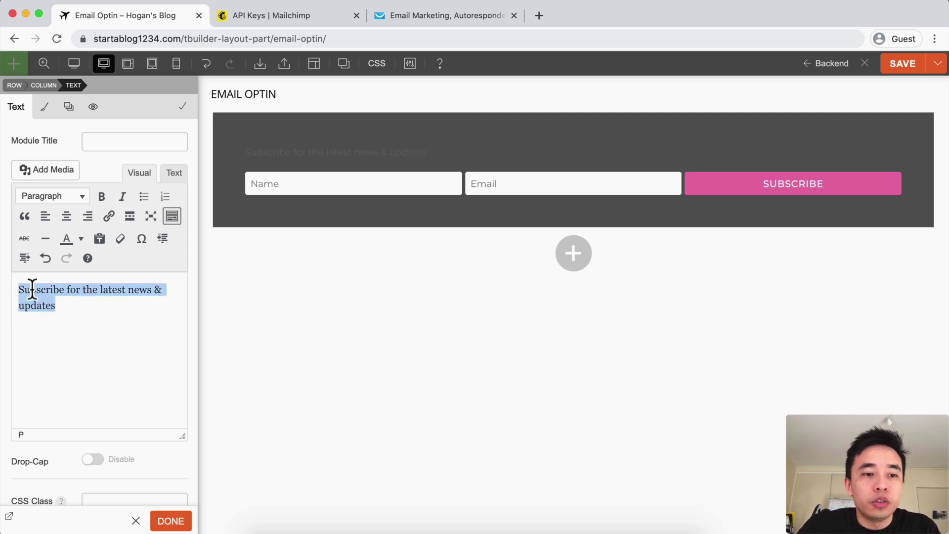
click(62, 196)
click(77, 273)
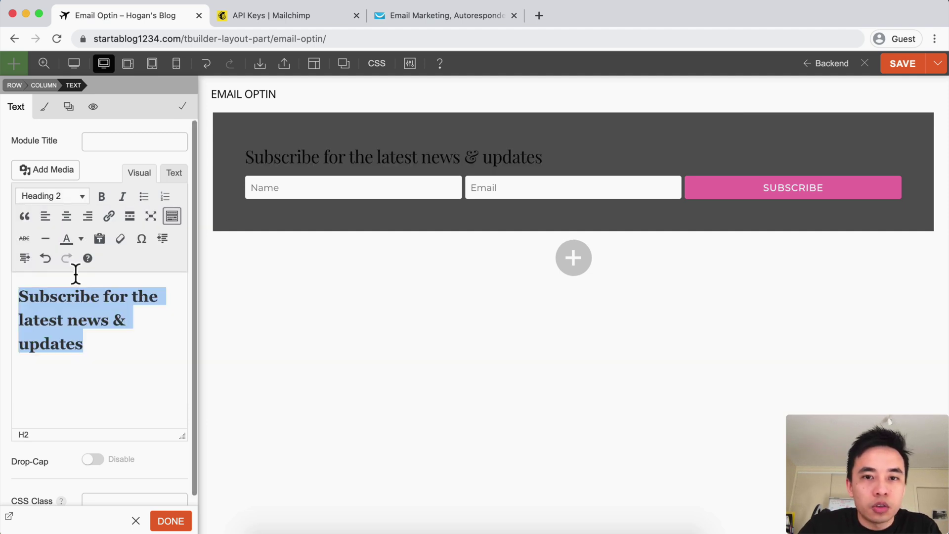
Step: In the text module's styling, set the font colour to solid white, #ffffff
click(44, 108)
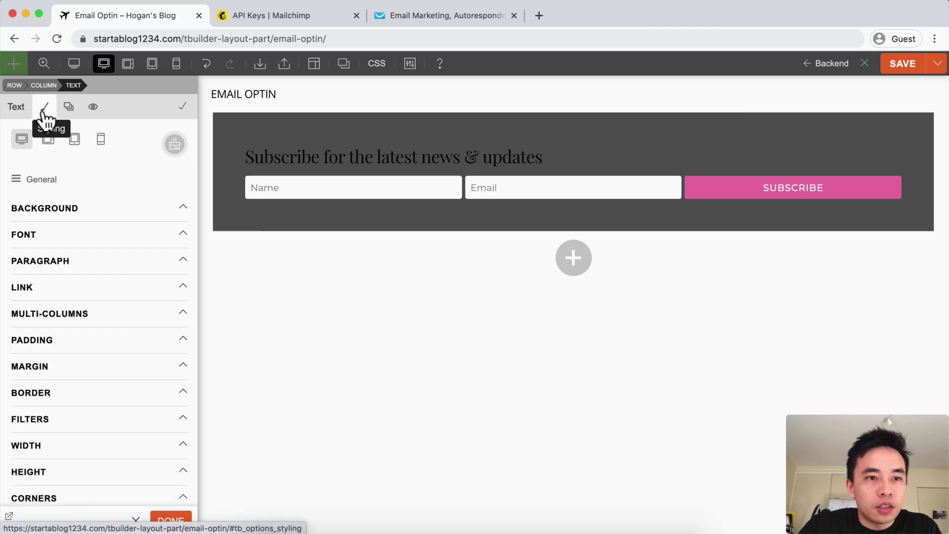
click(70, 238)
click(91, 336)
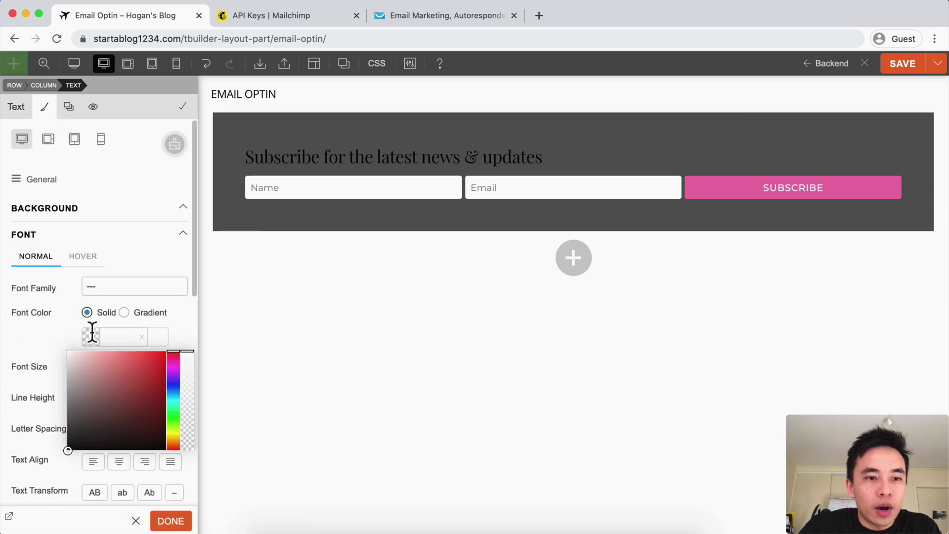
click(89, 373)
drag(89, 372, 42, 349)
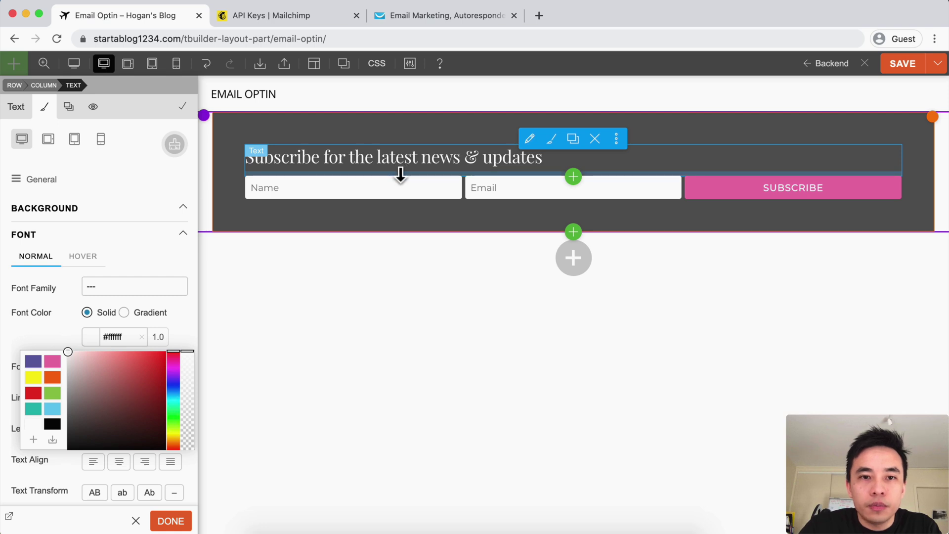
Step: Add a little space below the heading, centre-align its text and finish editing the text module
drag(400, 174, 399, 178)
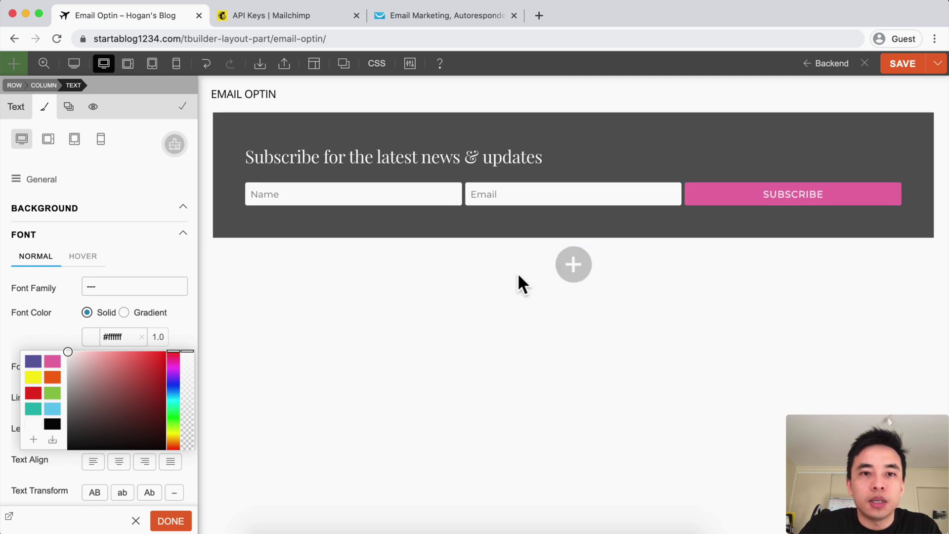
click(45, 328)
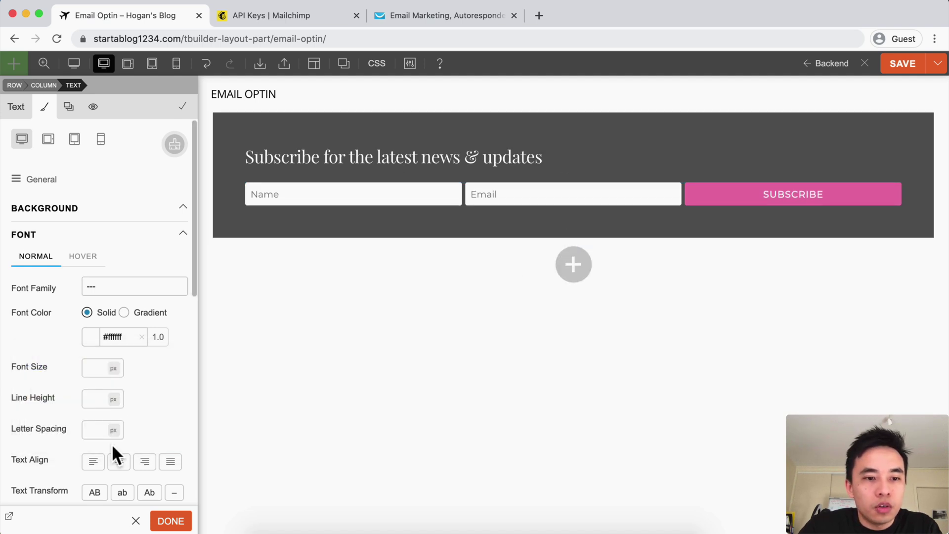
click(118, 464)
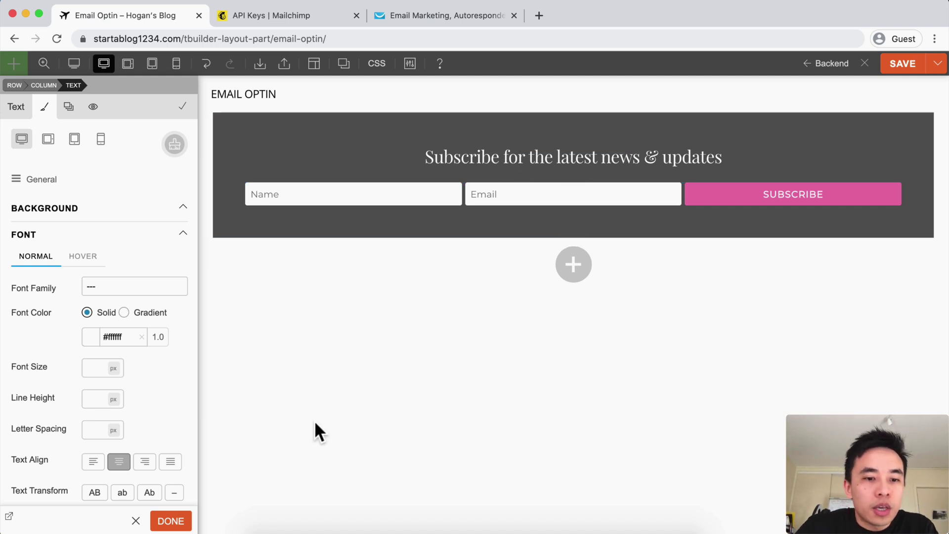
click(171, 521)
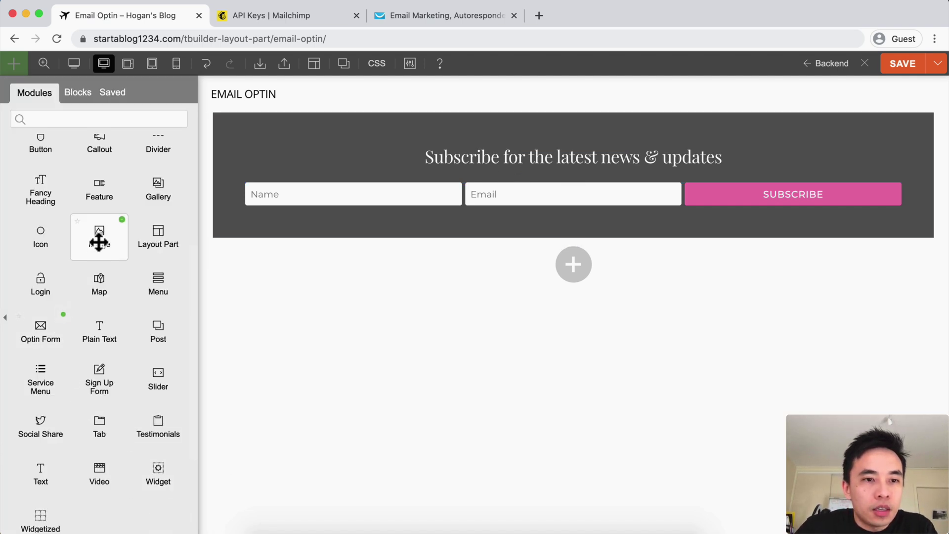
Step: Insert Place-an-Ad-Here.png as an image module between the heading and the form, 100 px wide, with the centred image style
drag(100, 241, 557, 190)
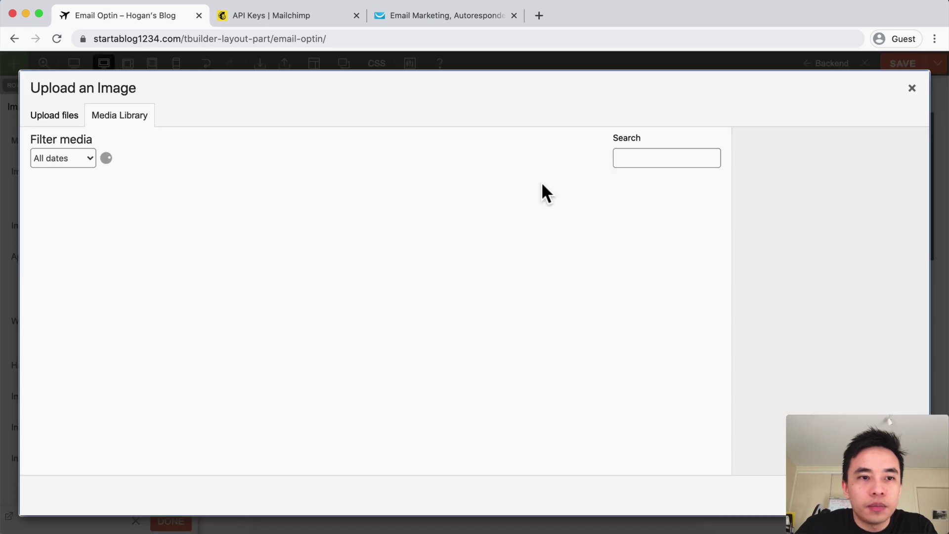
click(159, 315)
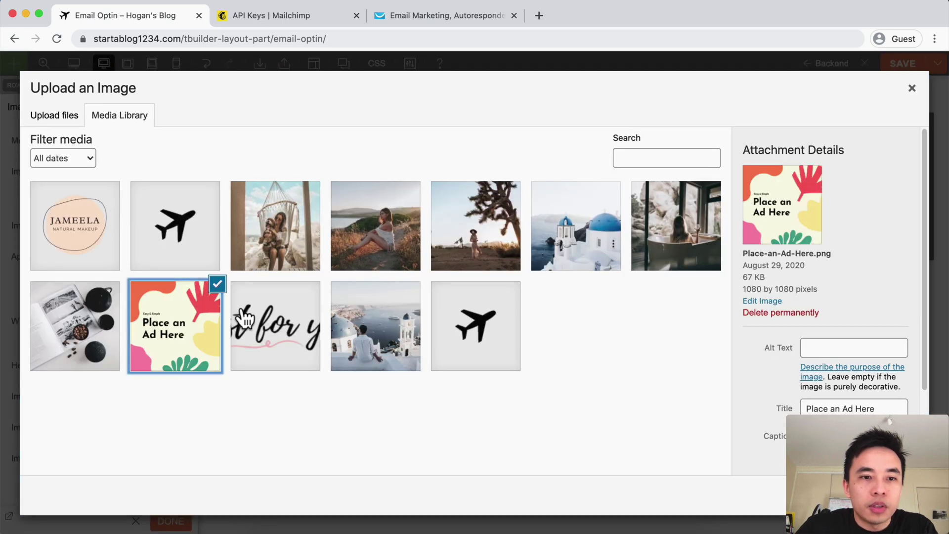
click(890, 495)
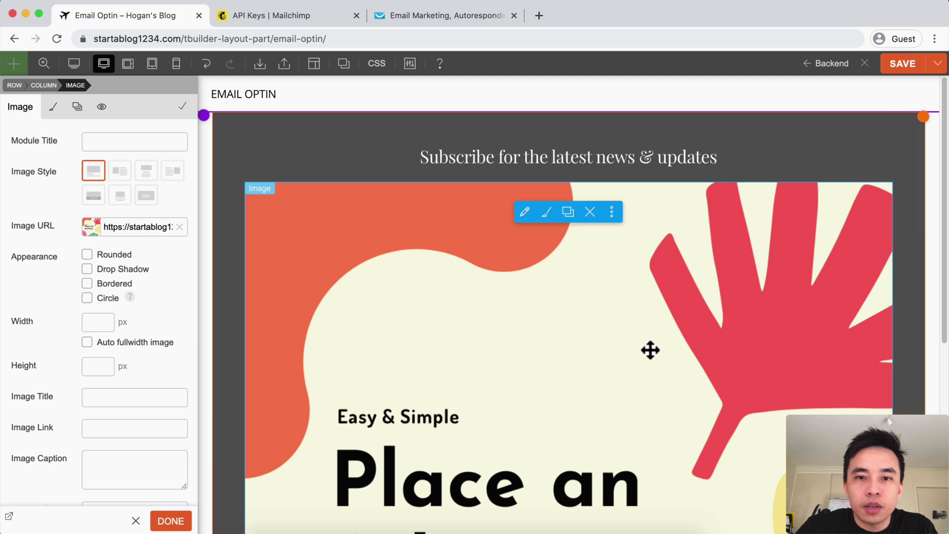
scroll(297, 283, down, 3)
scroll(298, 285, down, 5)
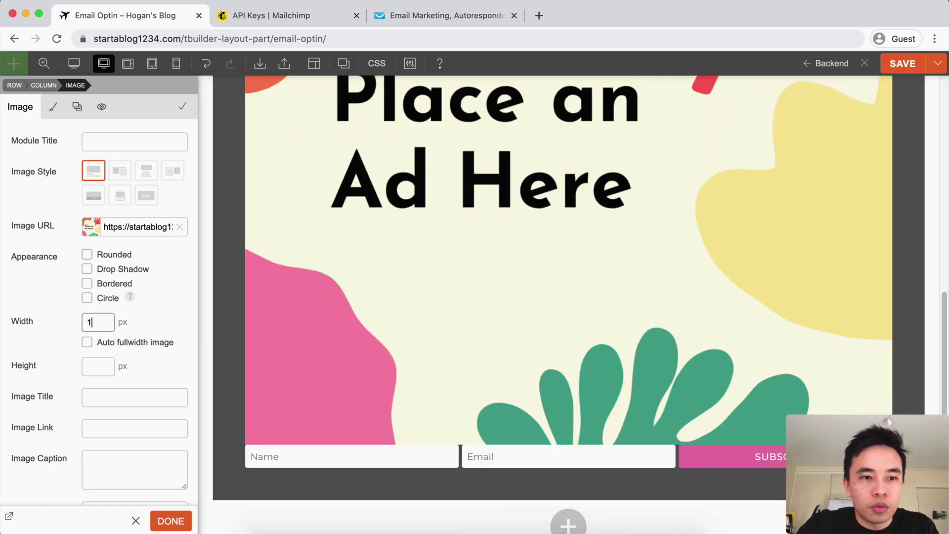
click(165, 312)
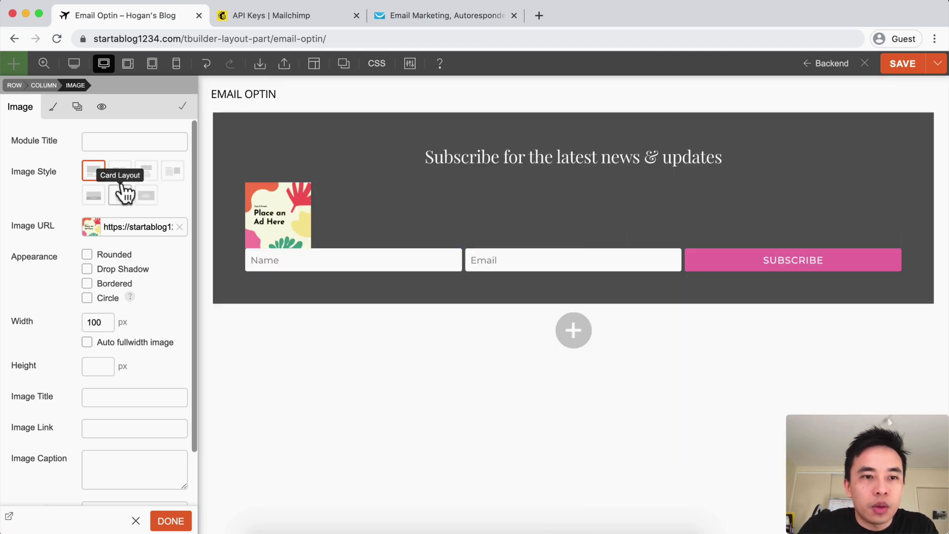
click(149, 170)
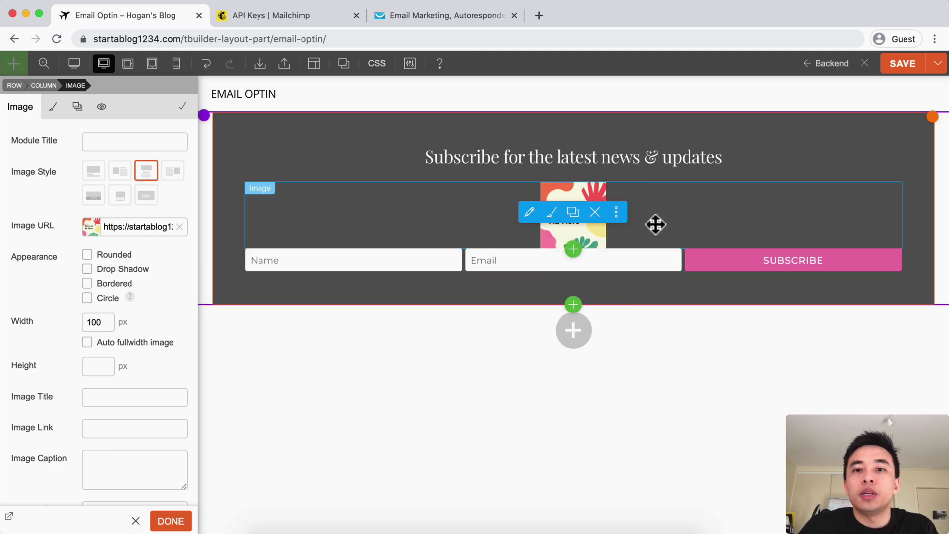
Step: Delete the image module between the heading and the optin form
click(594, 212)
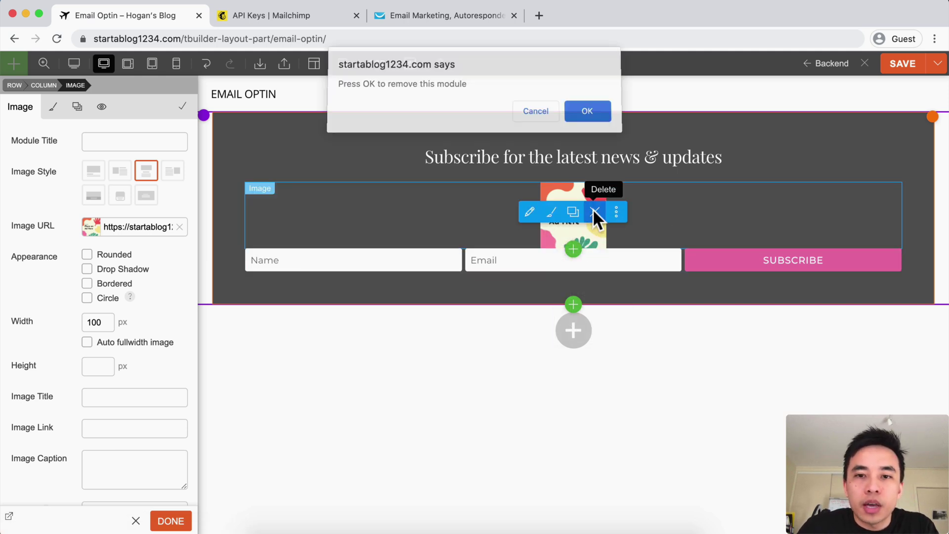
click(586, 112)
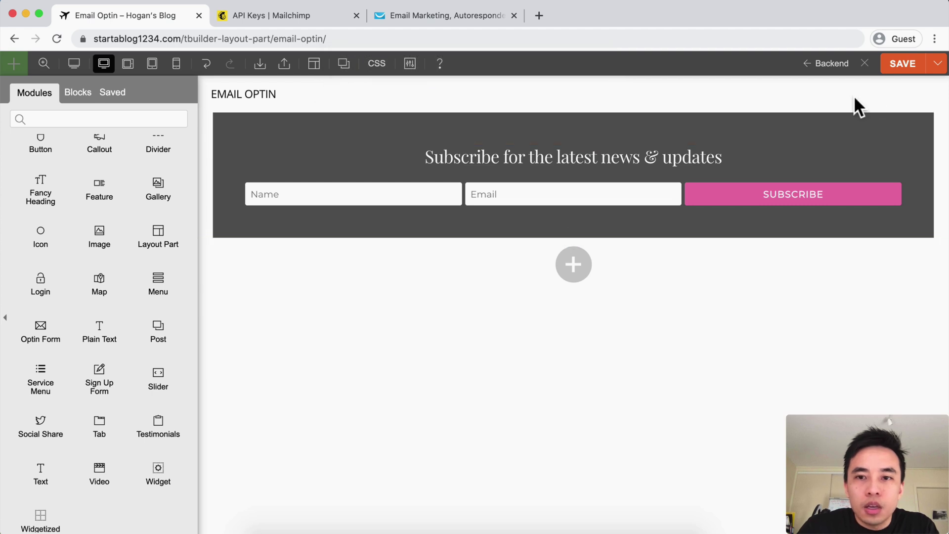
Step: Save the layout part and check it in the mobile preview before returning to the desktop view
click(907, 65)
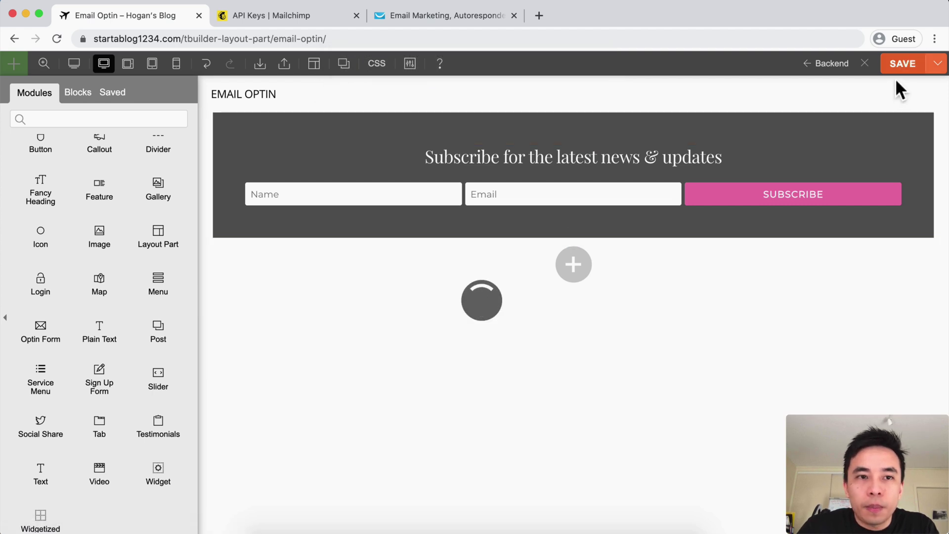
click(176, 64)
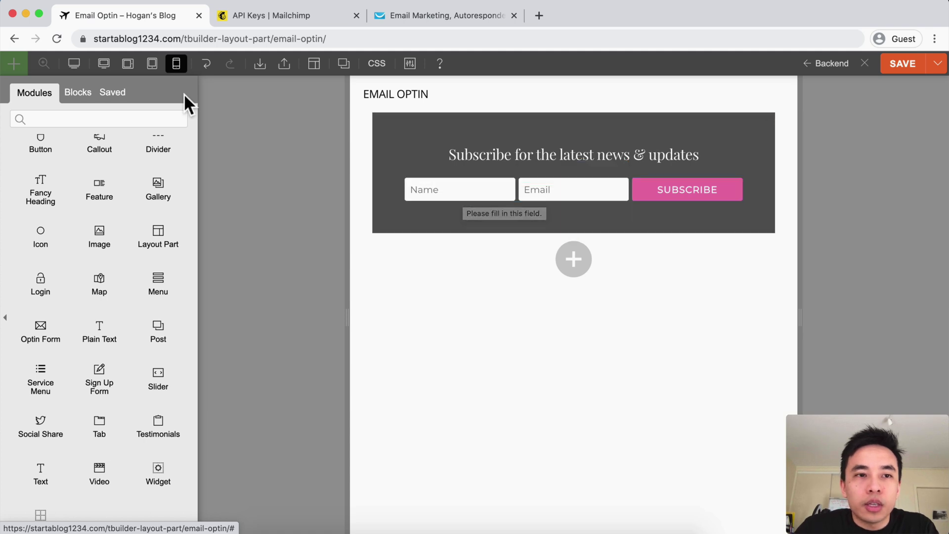
click(106, 63)
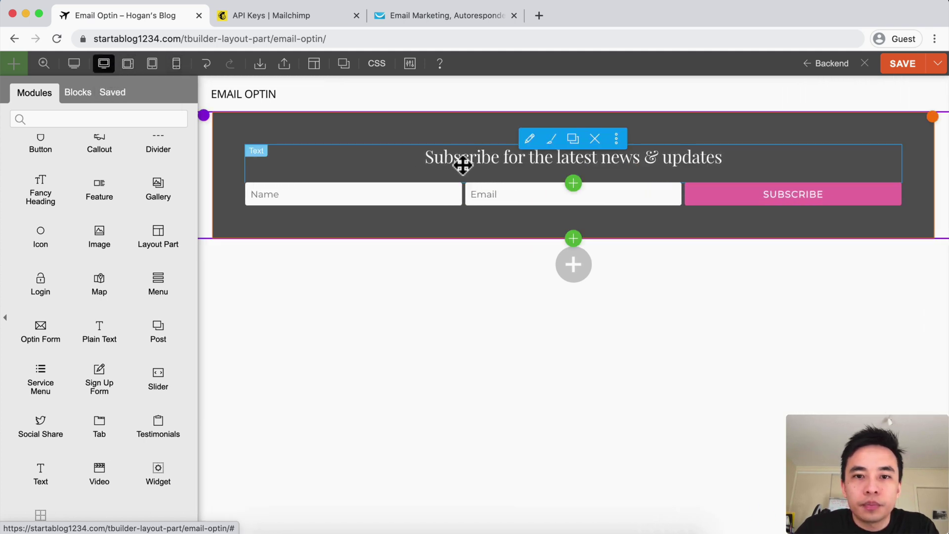
Step: Duplicate the optin form and switch the lower copy to the stacked layout with full-width fields
click(572, 176)
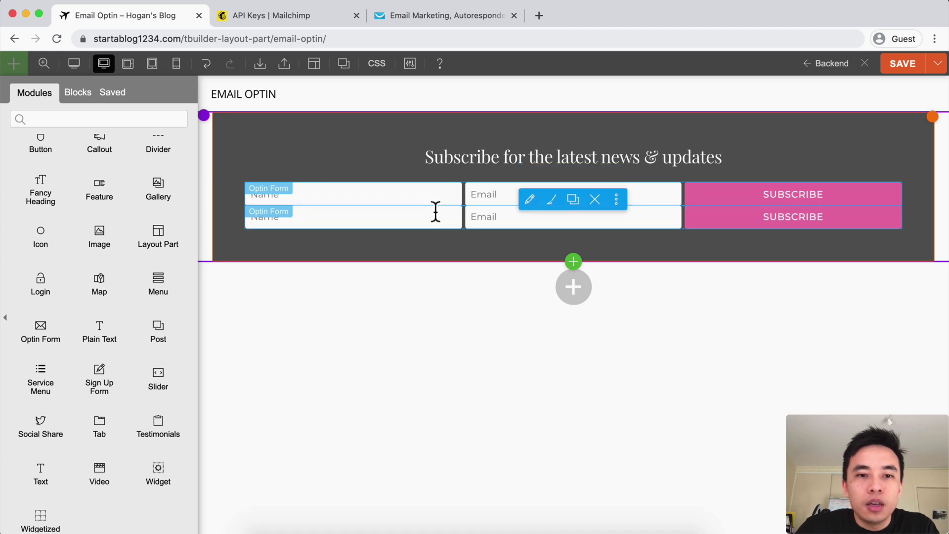
click(536, 201)
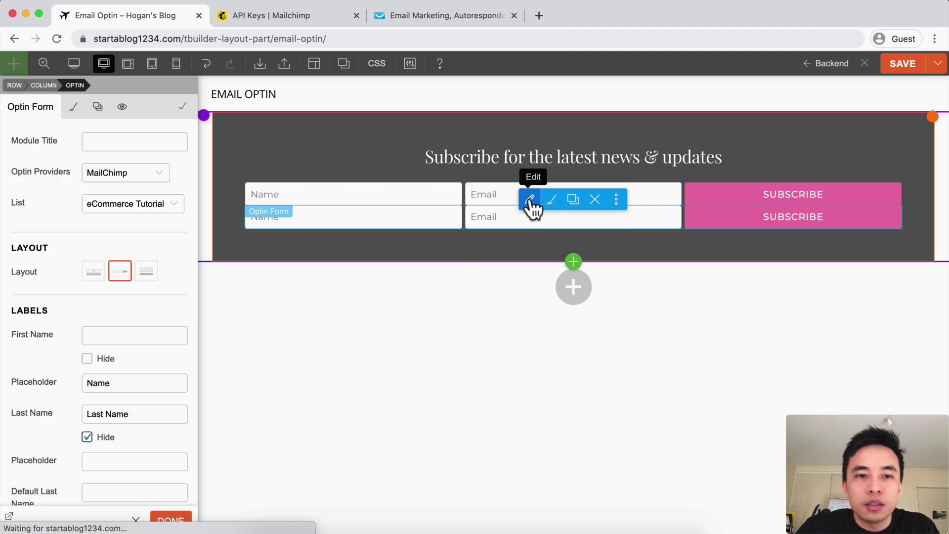
click(149, 270)
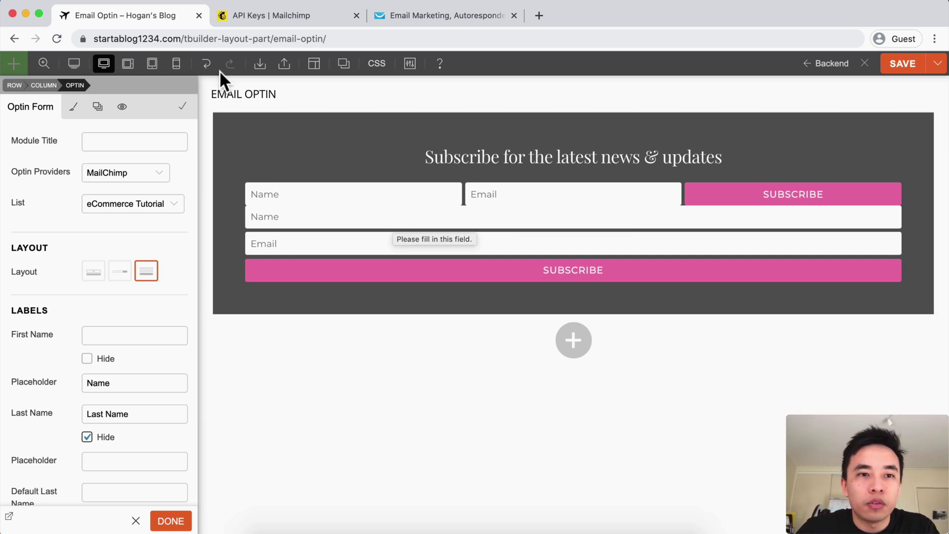
Step: Check the two optin forms in the mobile preview, and hide the upper inline form on mobile through its visibility settings
click(176, 63)
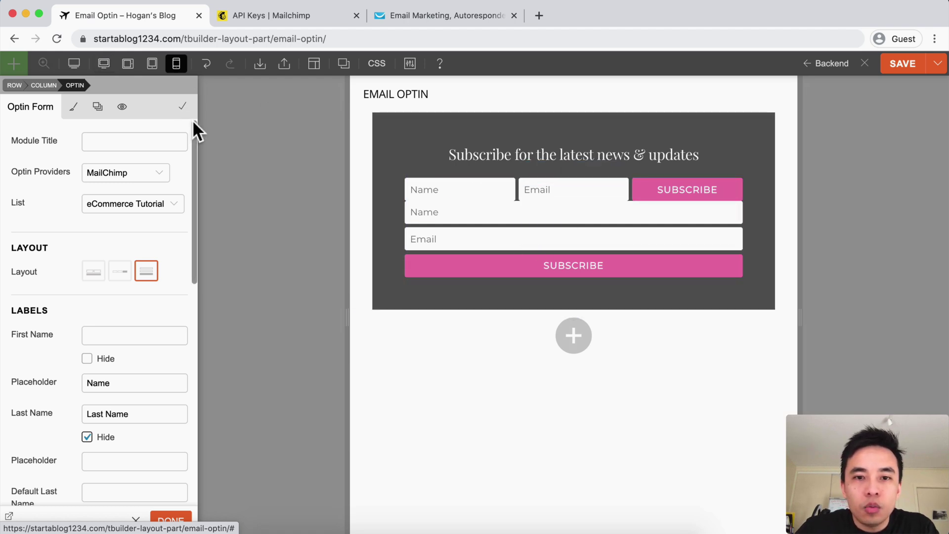
click(103, 63)
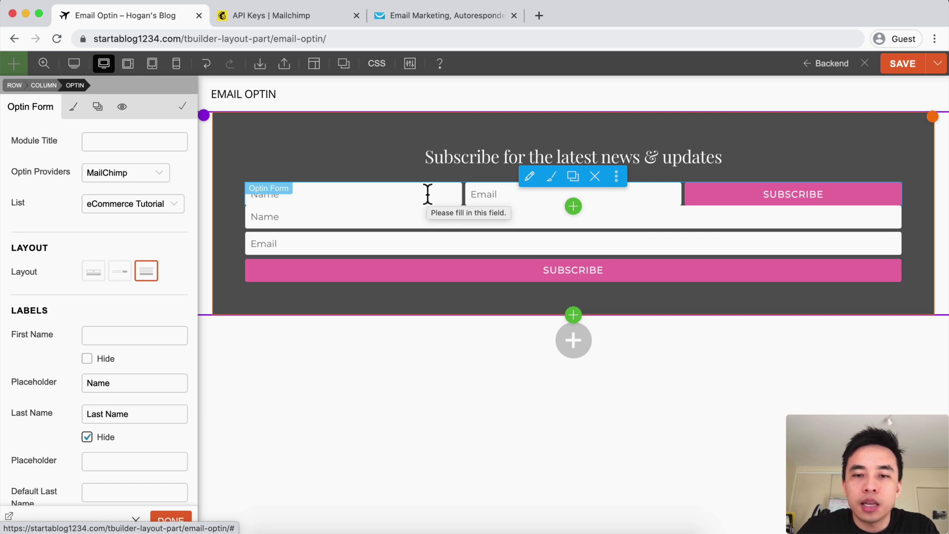
click(616, 177)
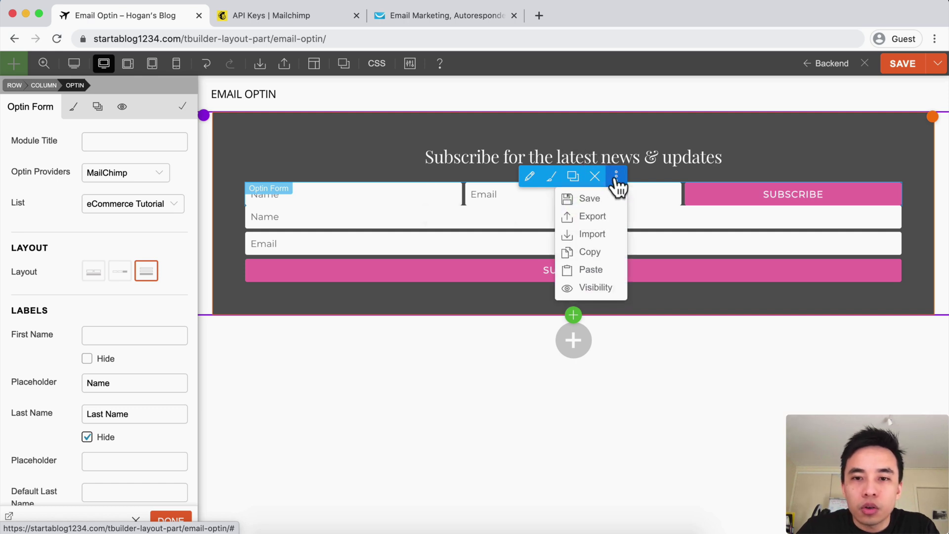
click(595, 288)
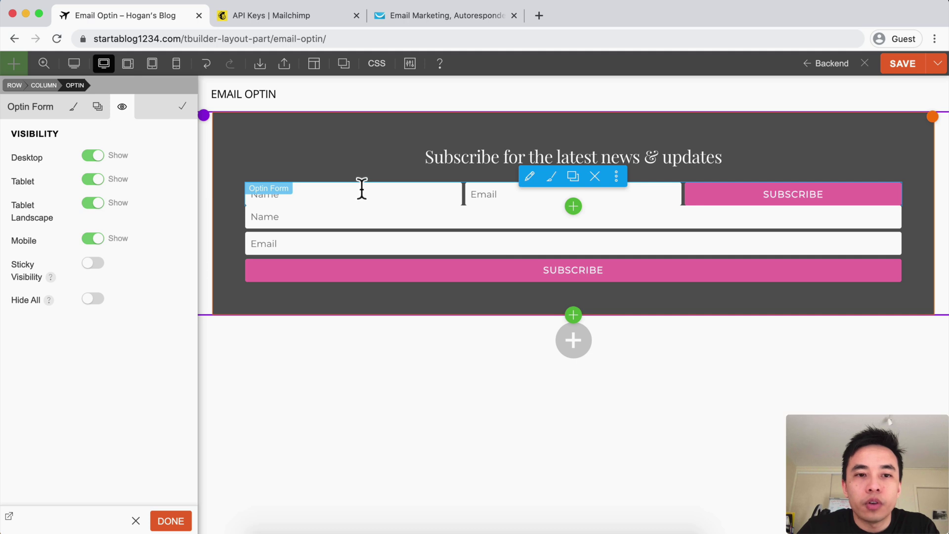
click(95, 240)
drag(35, 242, 3, 241)
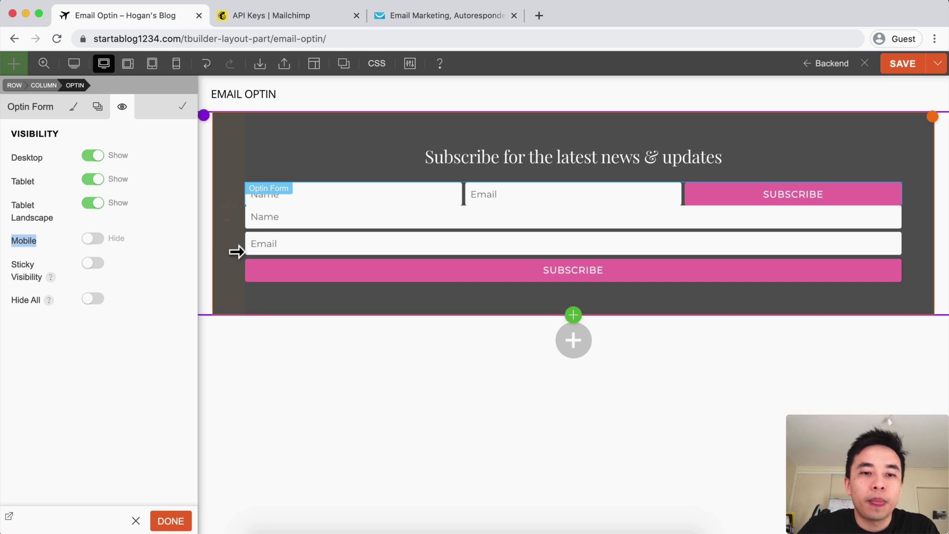
Step: Hide the lower stacked optin form on desktop, tablet and tablet landscape, and save the layout part before closing the builder
click(315, 259)
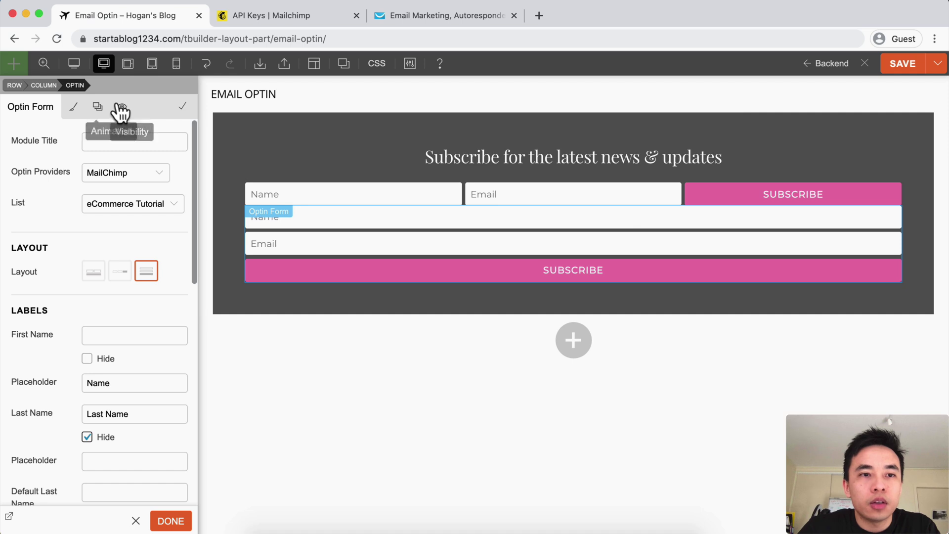
click(122, 107)
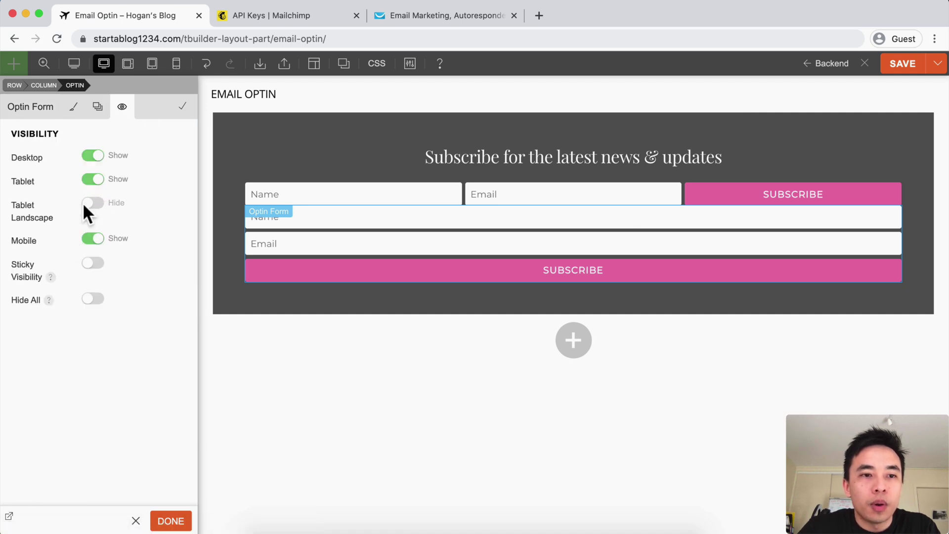
click(92, 179)
click(93, 156)
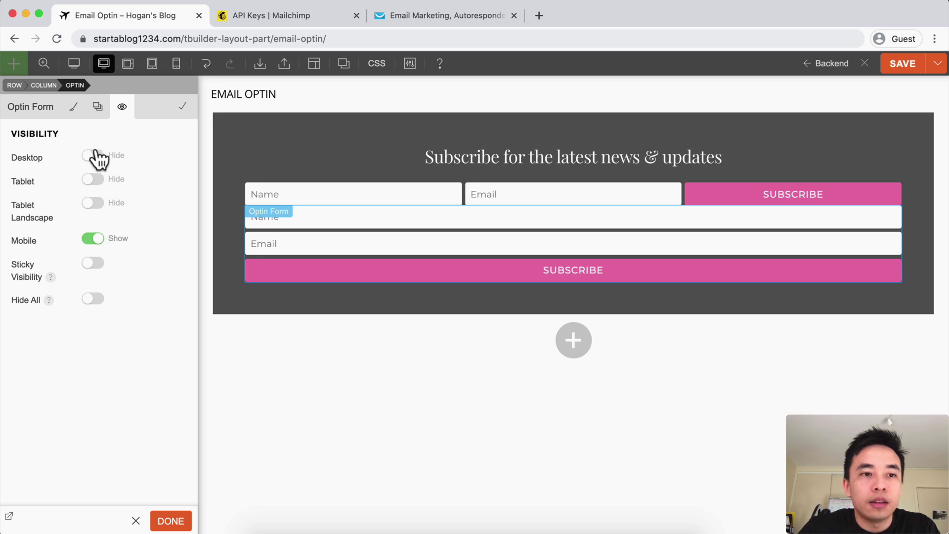
click(889, 65)
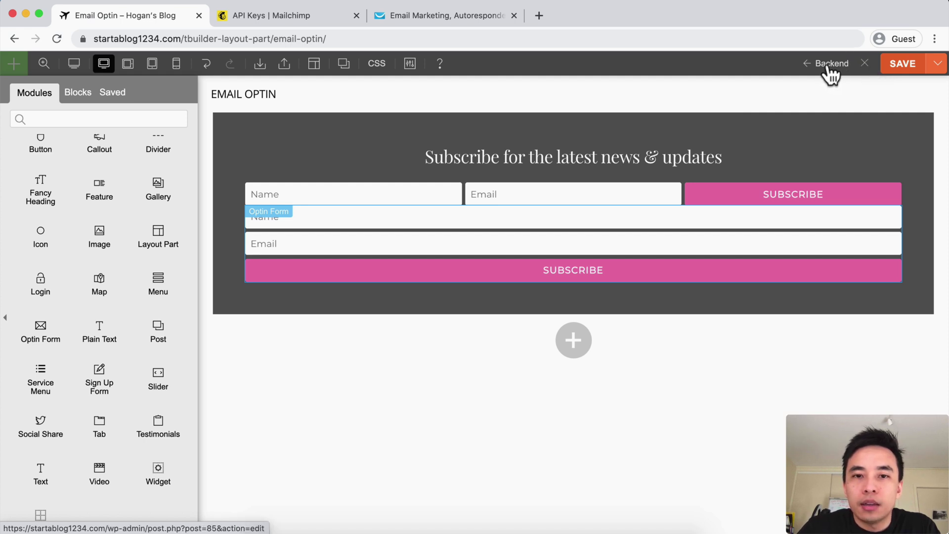
click(863, 65)
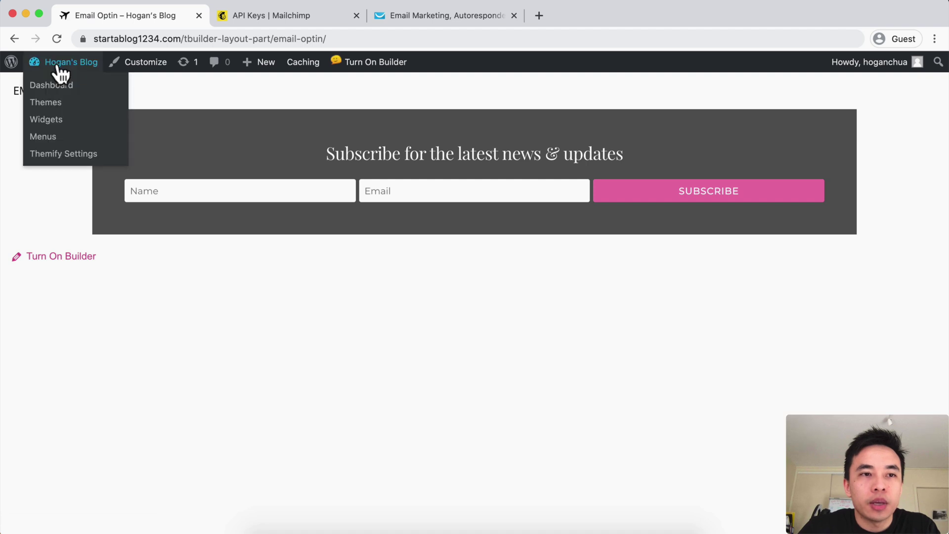
Step: Open the Email Optin layout part's backend edit page and copy its slug-based shortcode
click(376, 63)
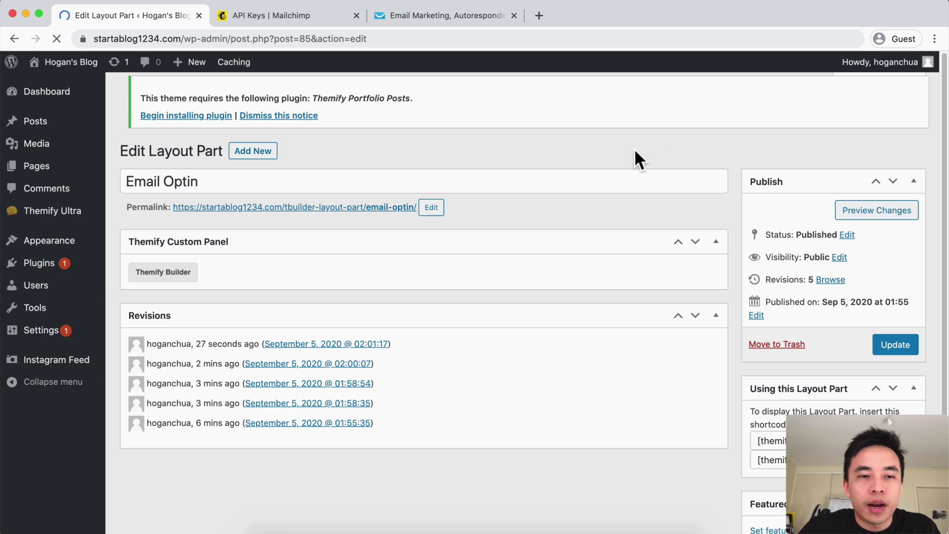
mouse_move(35, 217)
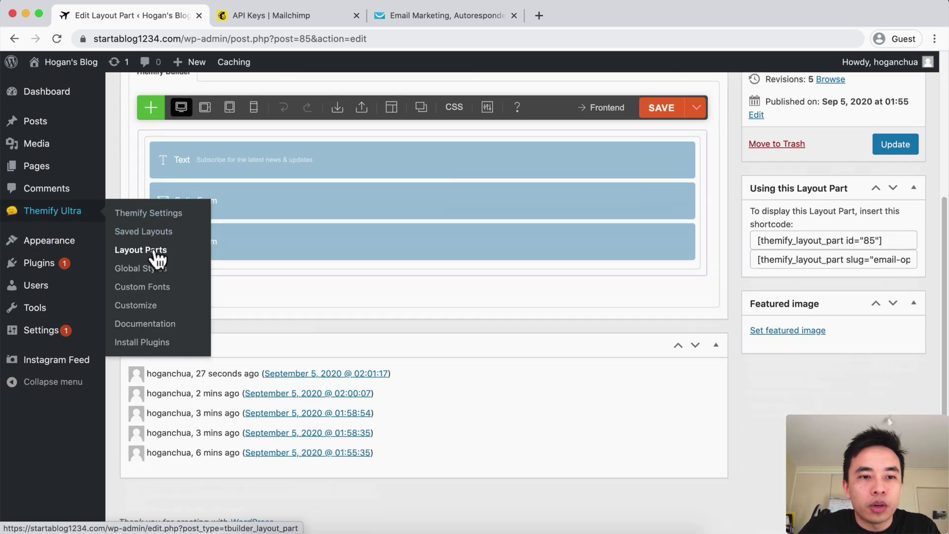
click(764, 265)
right_click(881, 255)
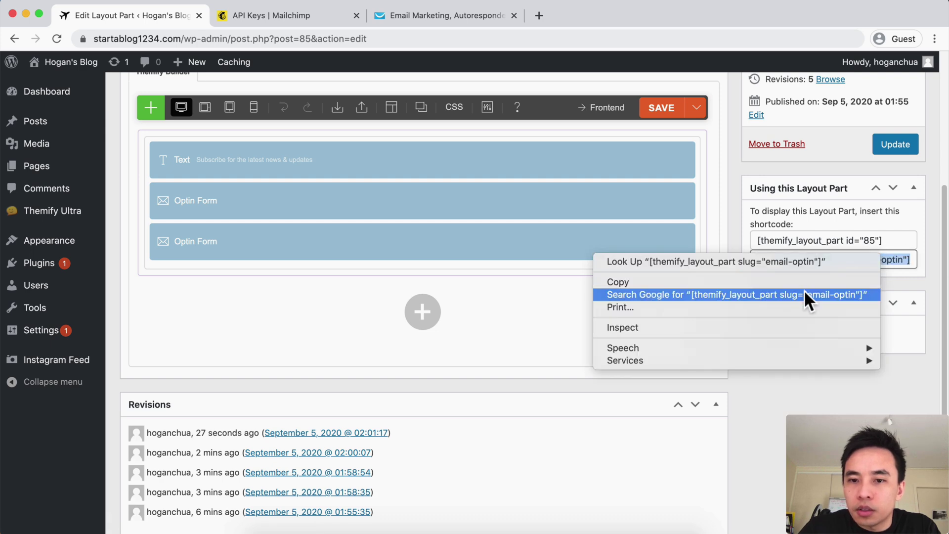
click(803, 280)
Step: Open the Hook Content section of the Themify settings, with the WordPress dashboard opened in a separate tab
scroll(822, 198, up, 5)
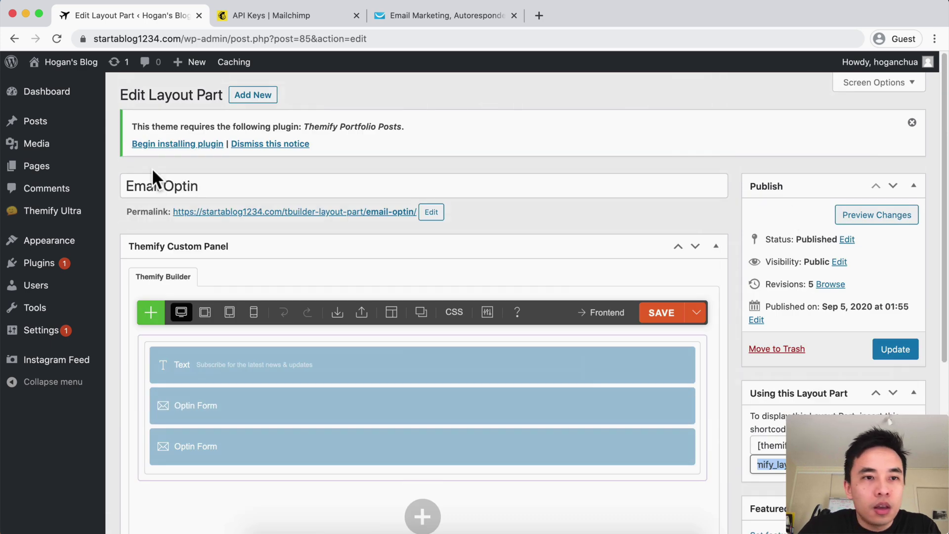
mouse_move(71, 214)
click(134, 215)
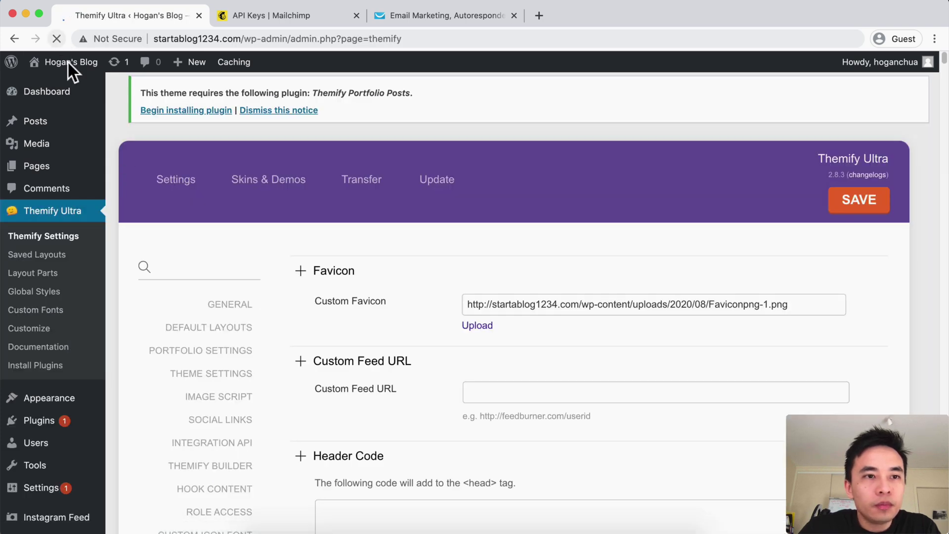
mouse_move(67, 61)
right_click(58, 90)
click(78, 95)
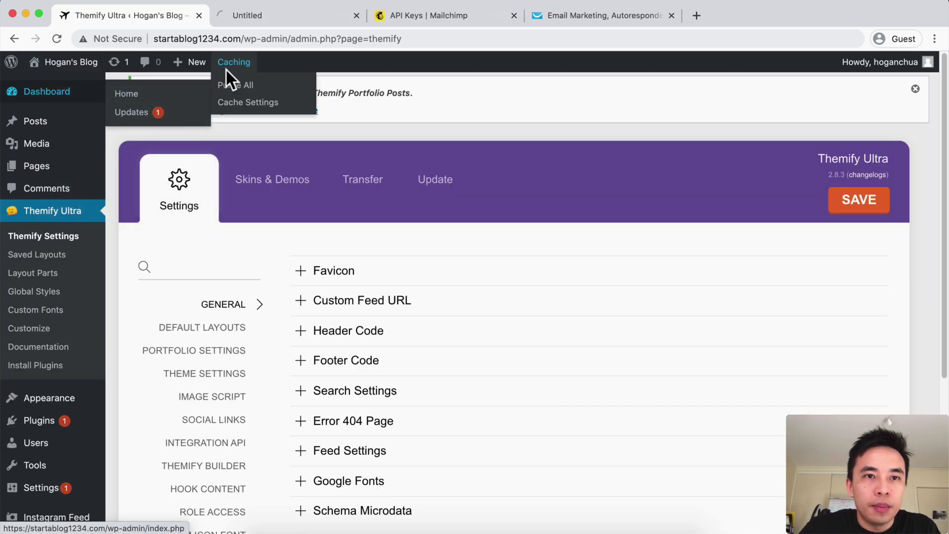
scroll(340, 237, down, 5)
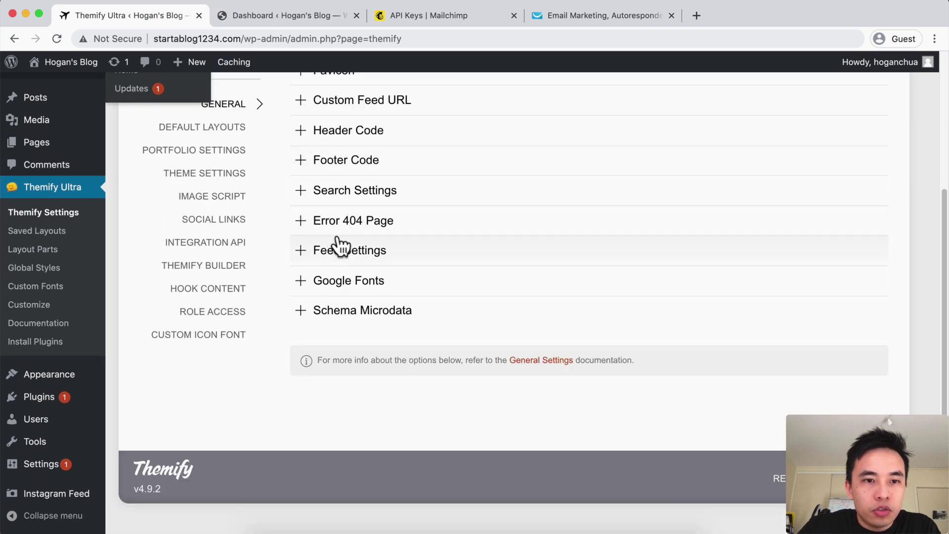
click(210, 292)
scroll(339, 254, up, 3)
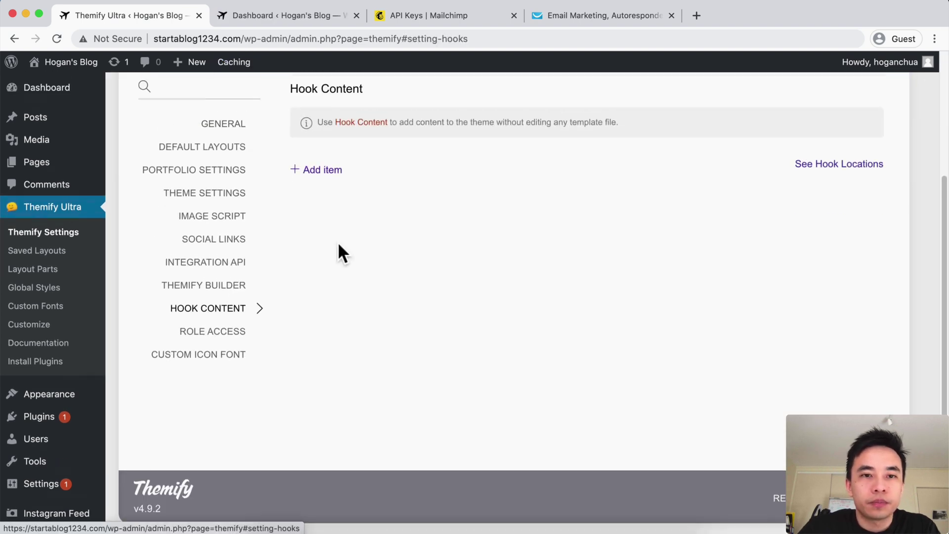
Step: Visit the blog in the dashboard tab and examine the area below the content of the "How to add a blog post" article
click(308, 17)
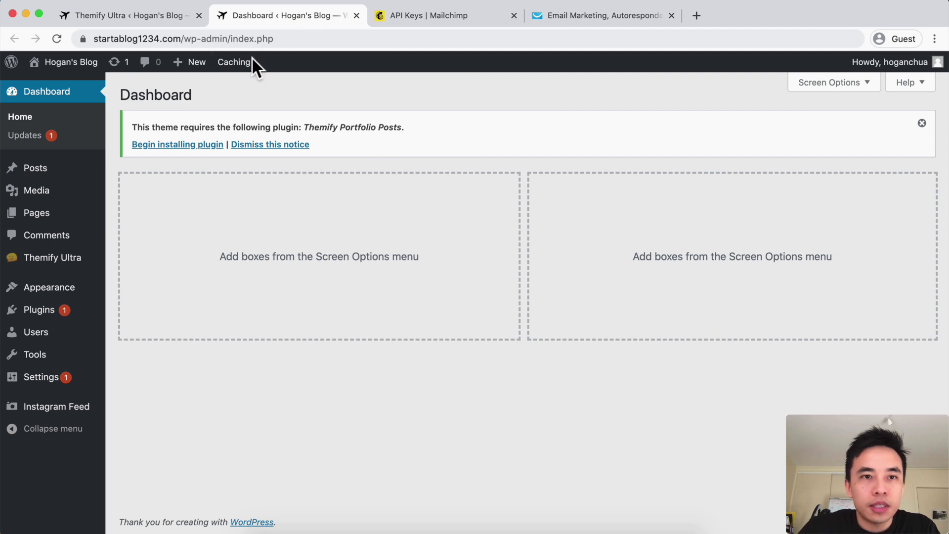
mouse_move(74, 63)
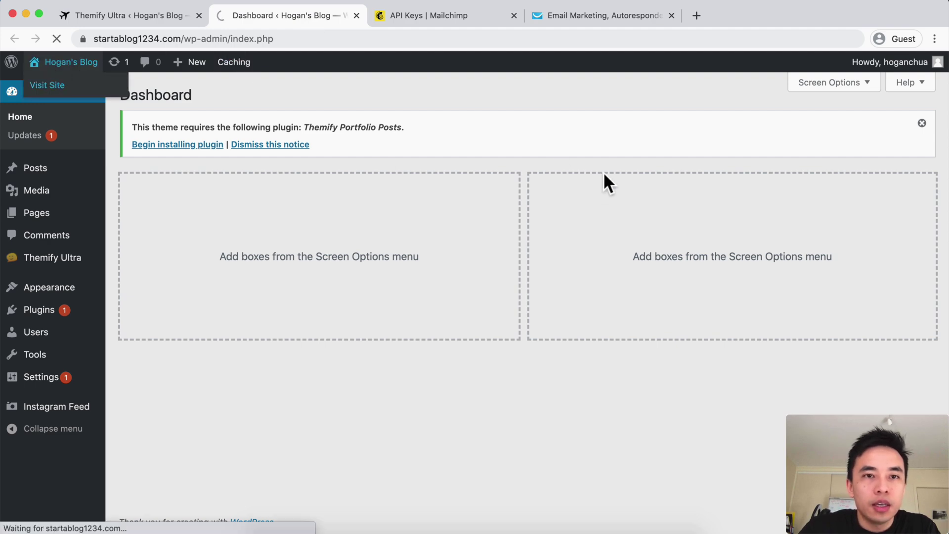
scroll(599, 179, down, 10)
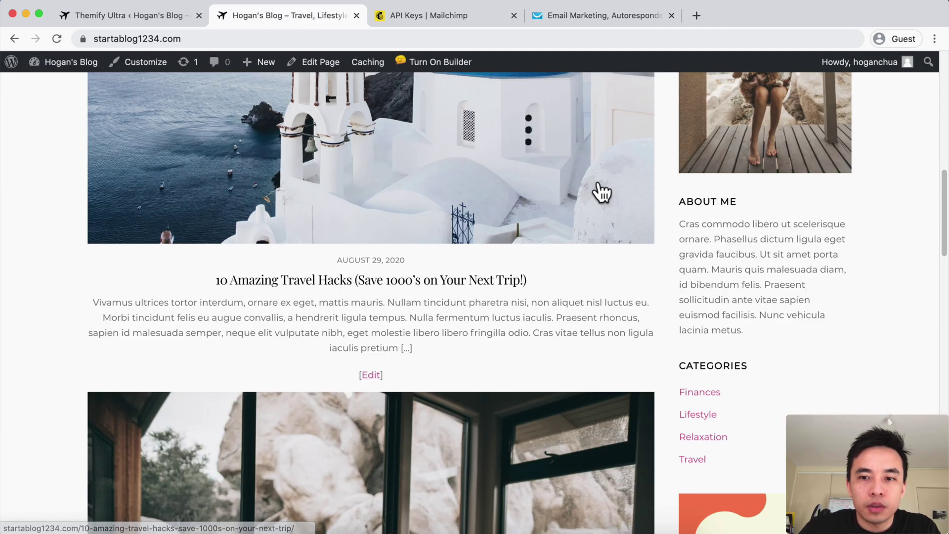
scroll(600, 192, down, 12)
scroll(597, 192, up, 6)
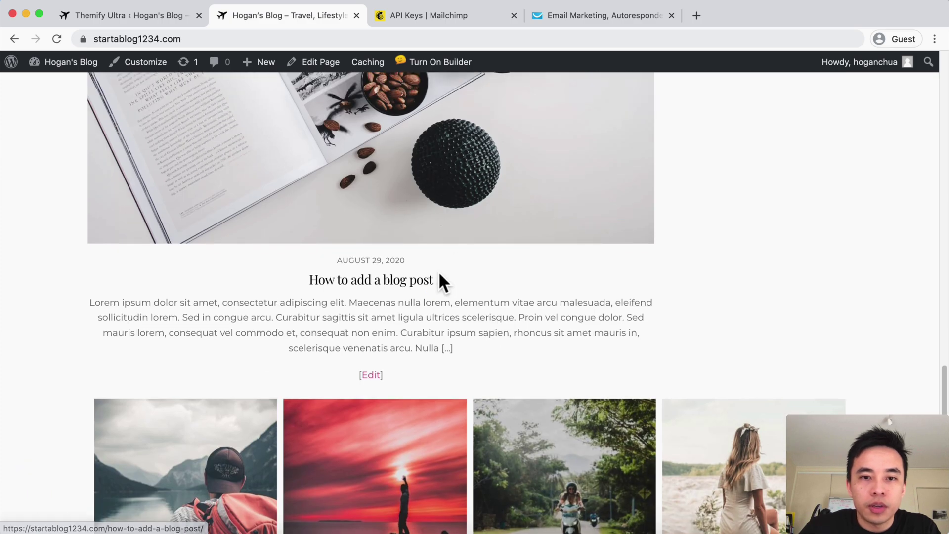
click(423, 281)
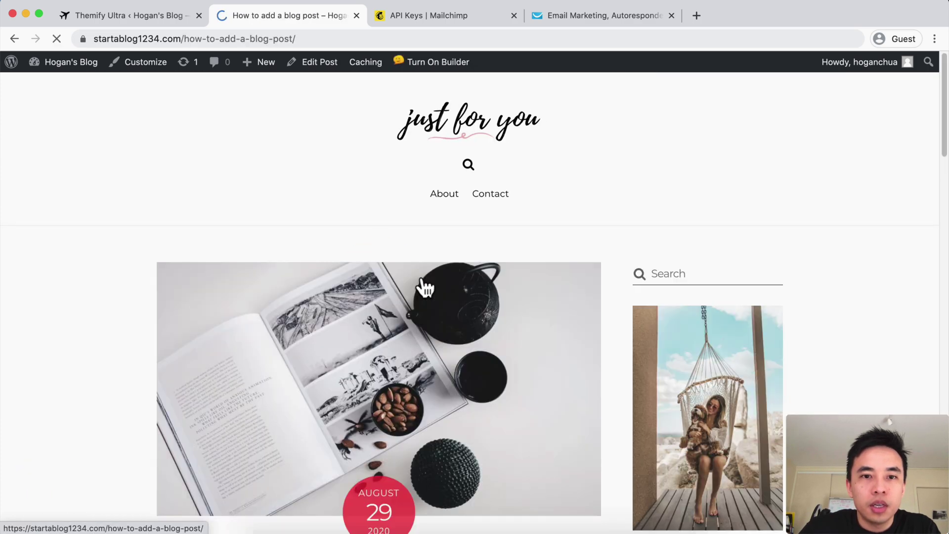
scroll(422, 284, down, 8)
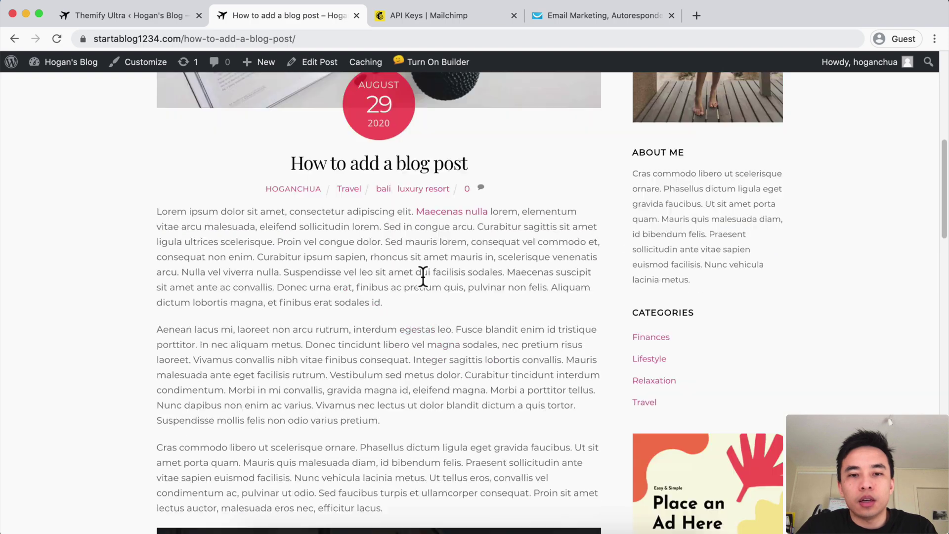
scroll(411, 292, down, 20)
scroll(410, 291, up, 9)
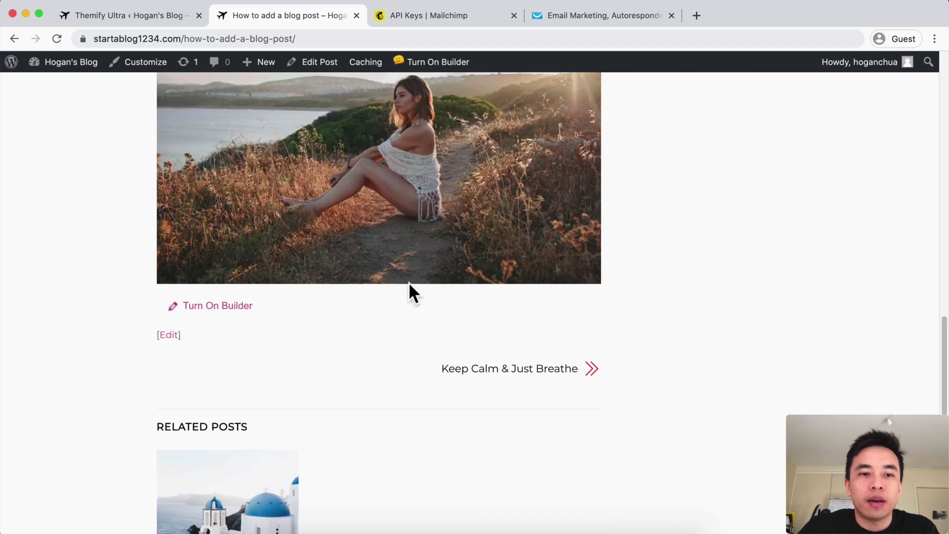
scroll(299, 319, up, 1)
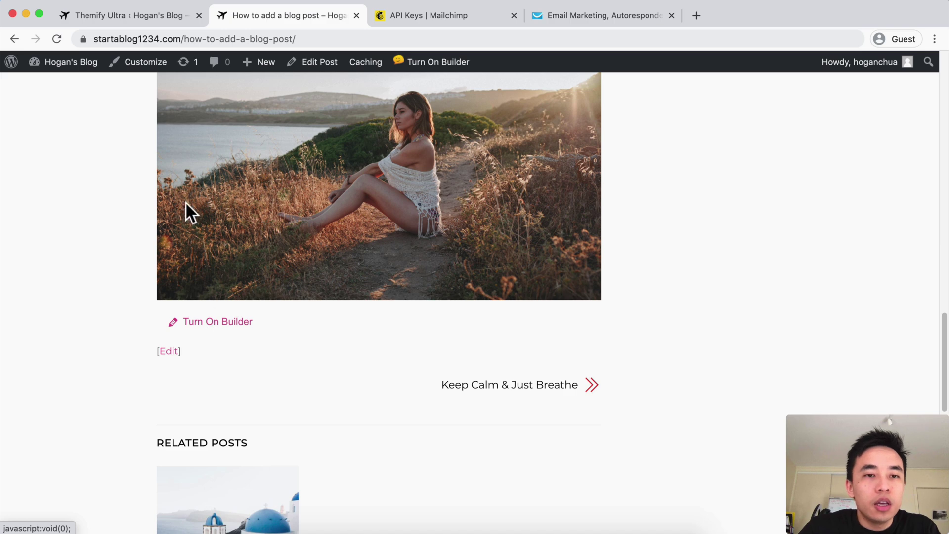
Step: Add a hook content item in the Themify settings and paste the shortcode [themify_layout_part slug="email-optin"] as its content
click(150, 11)
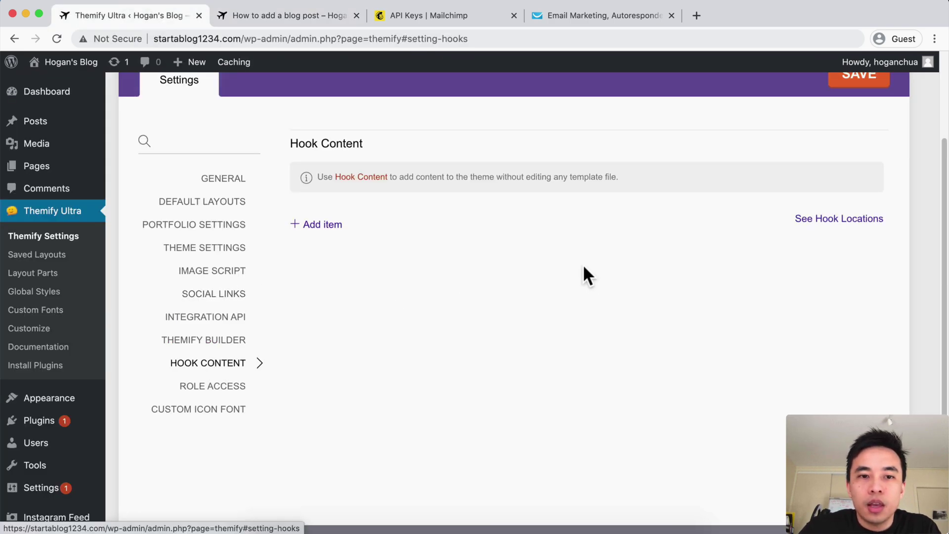
click(331, 225)
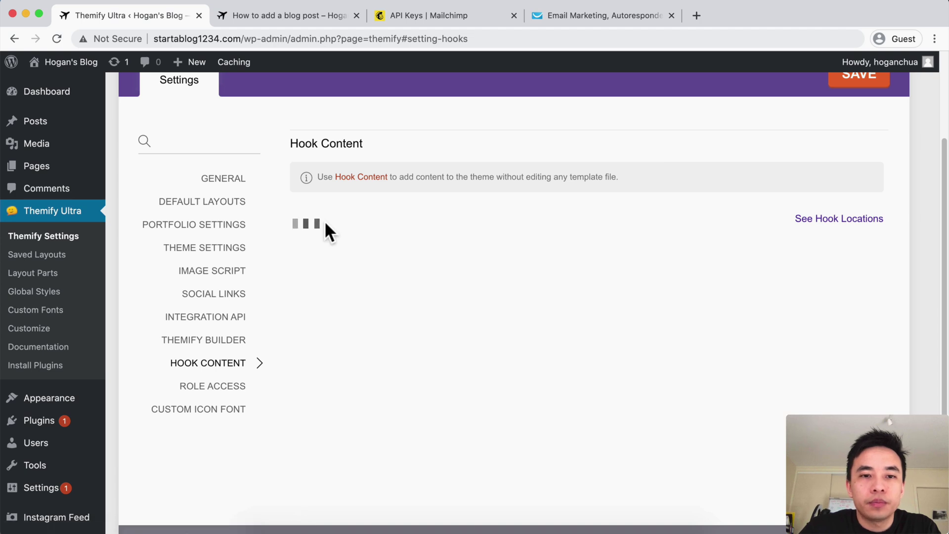
scroll(327, 220, down, 3)
click(354, 168)
right_click(354, 168)
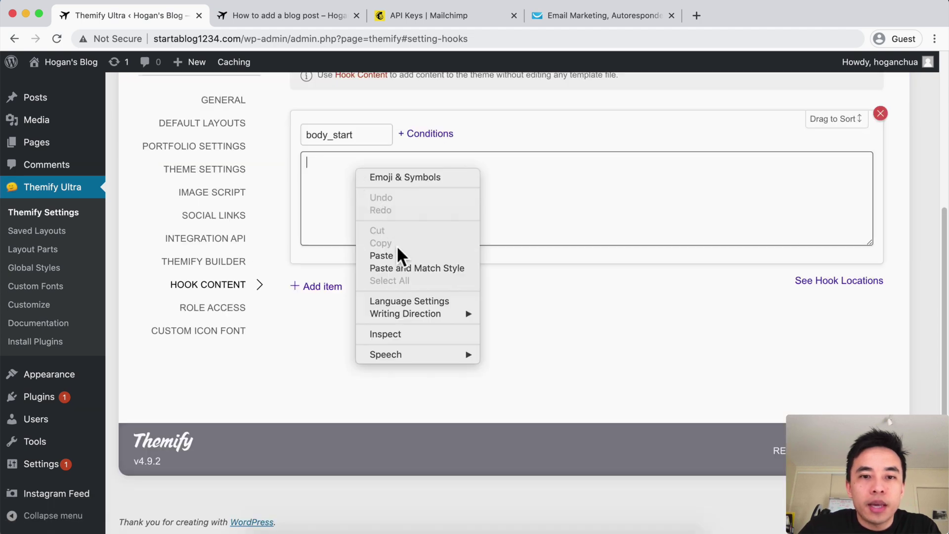
click(395, 257)
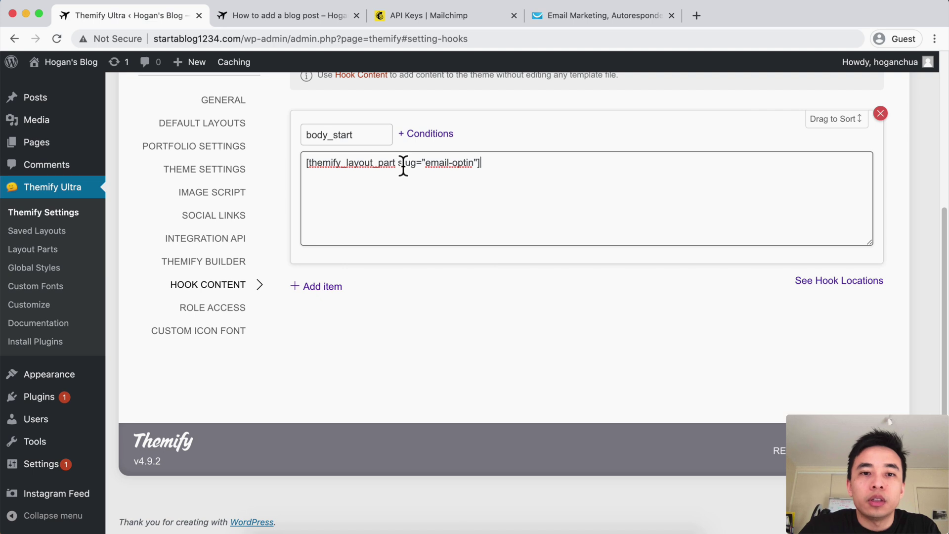
Step: Open the hook locations preview, visit the "How to add a blog post" article in it, and examine the hooks around the end of the post
scroll(405, 181, up, 1)
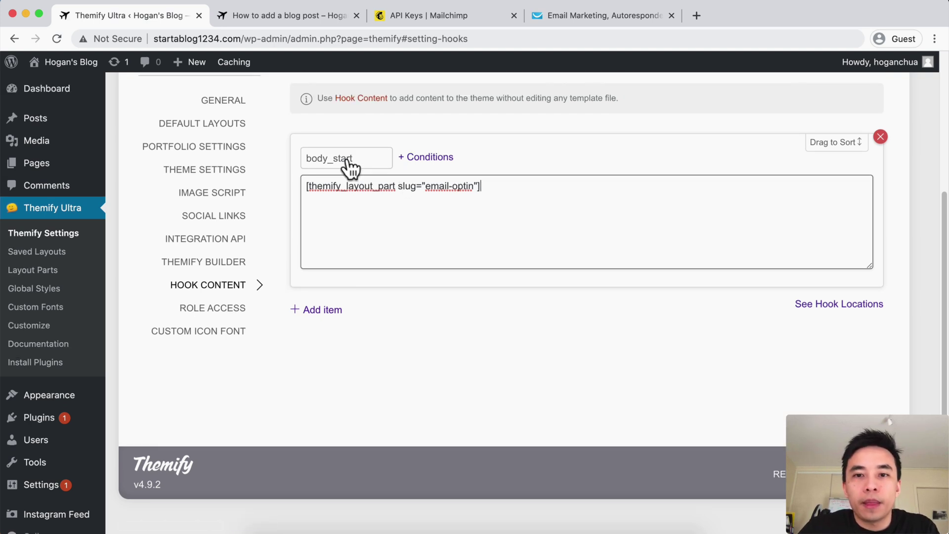
click(825, 303)
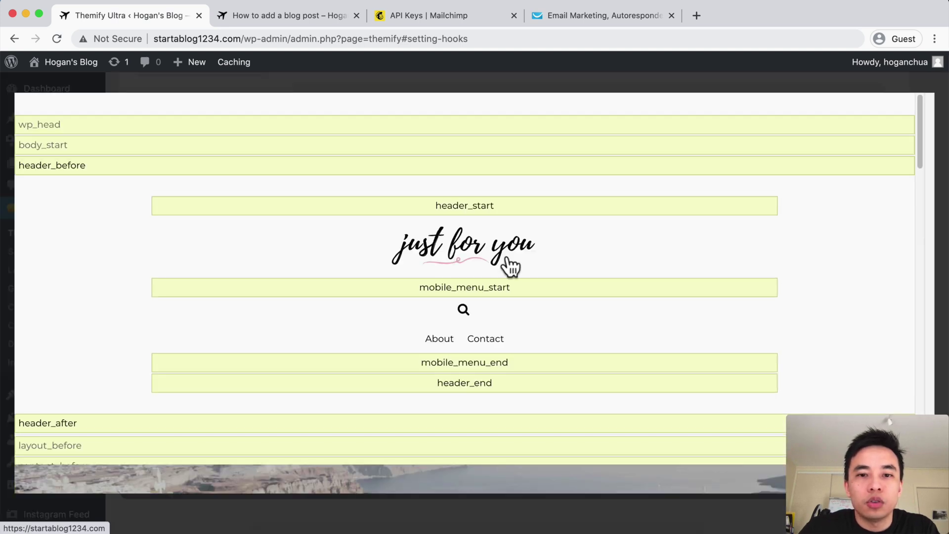
scroll(505, 262, down, 2)
scroll(504, 257, down, 6)
scroll(501, 258, down, 15)
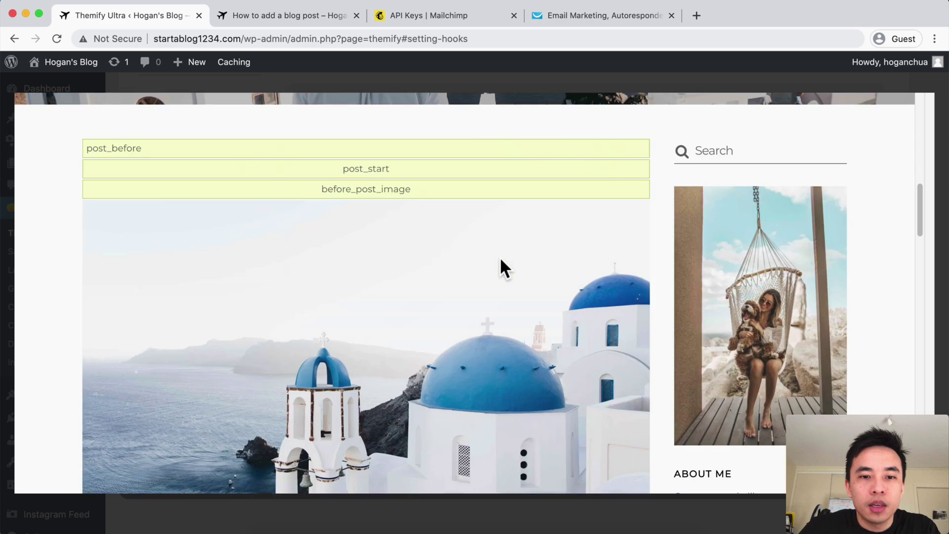
scroll(497, 256, down, 6)
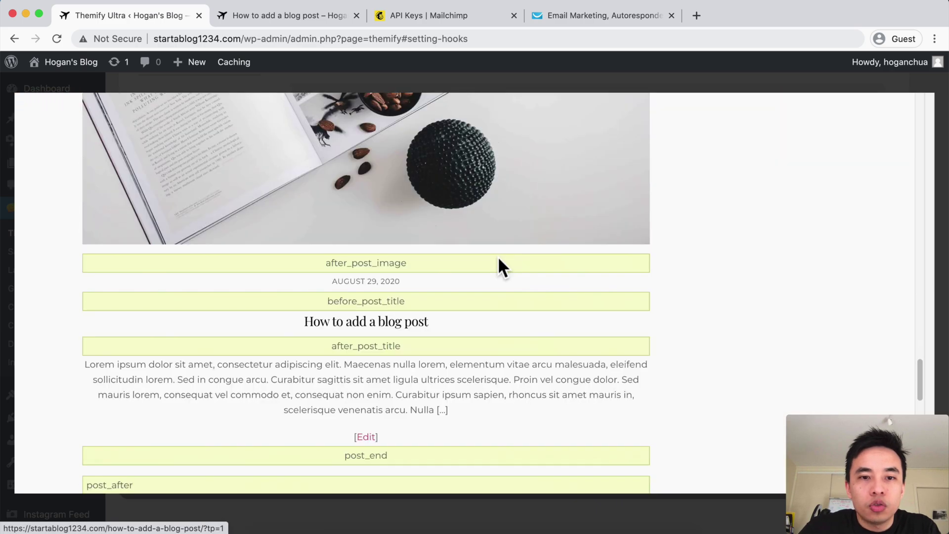
click(394, 250)
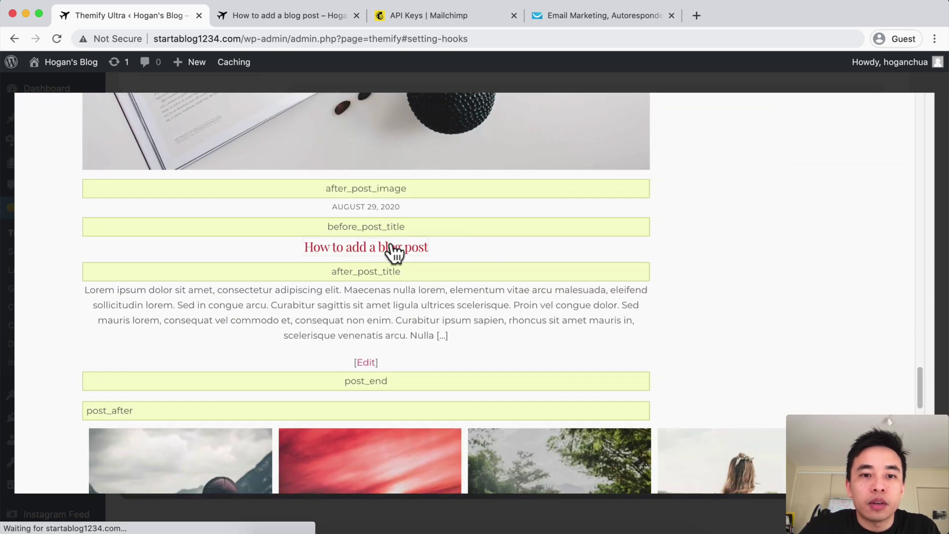
scroll(394, 247, down, 20)
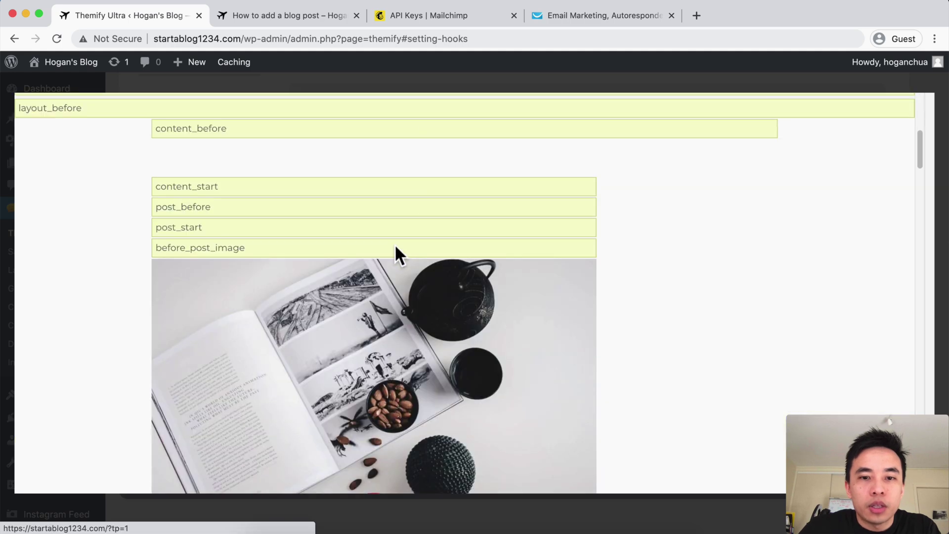
scroll(391, 243, down, 5)
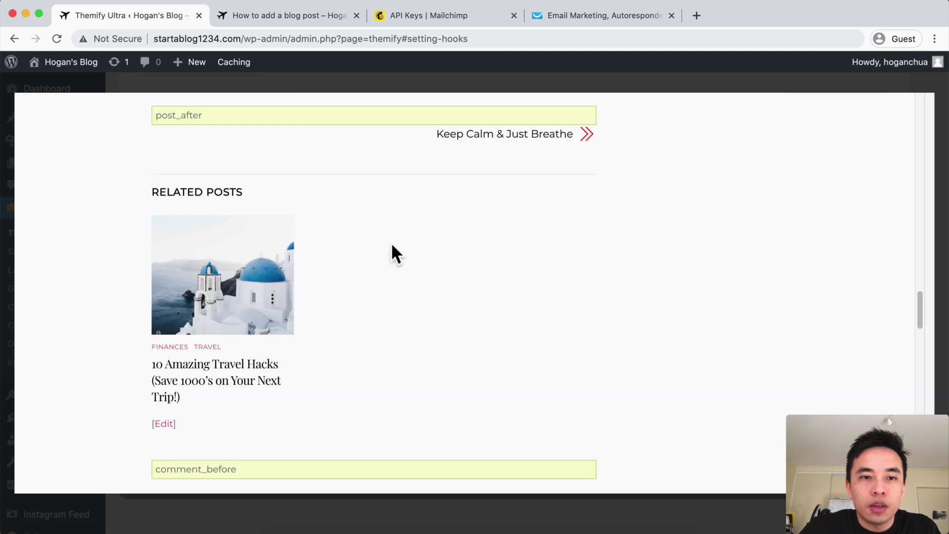
scroll(390, 247, up, 6)
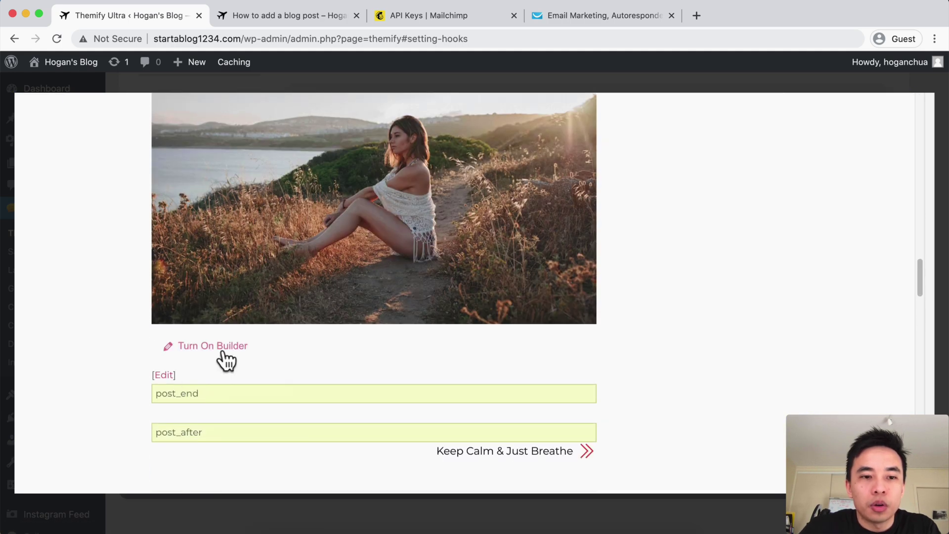
drag(200, 394, 151, 398)
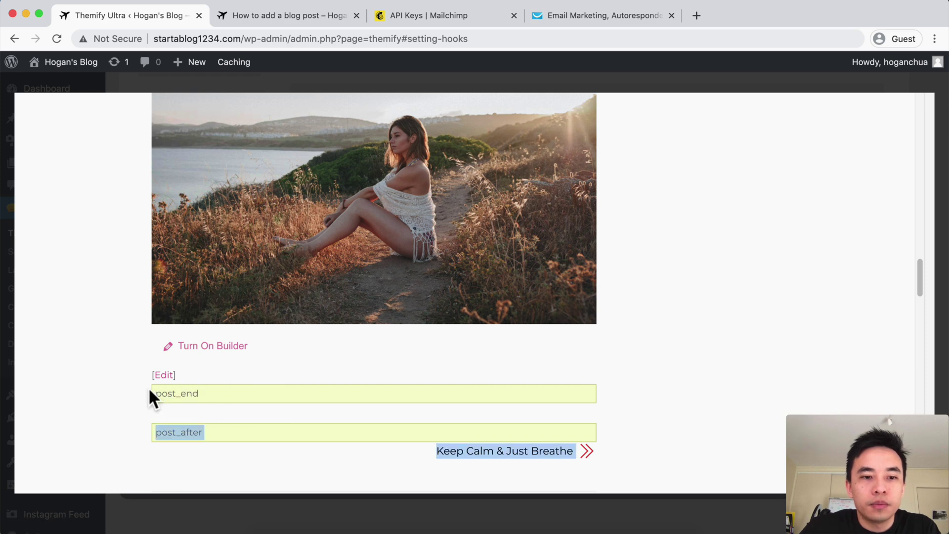
Step: Close the hook locations preview and set the hook item's location to post_end in the Post group
click(715, 78)
click(391, 164)
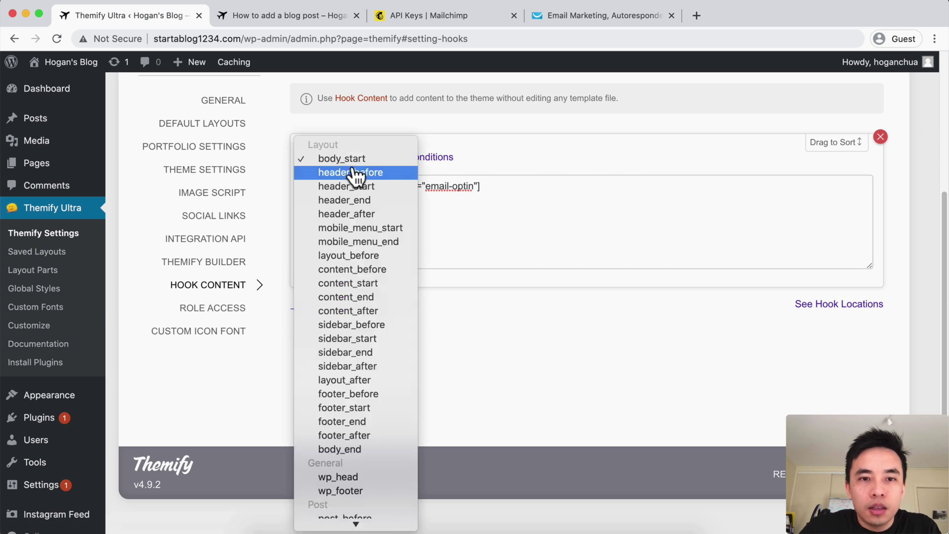
scroll(375, 402, down, 5)
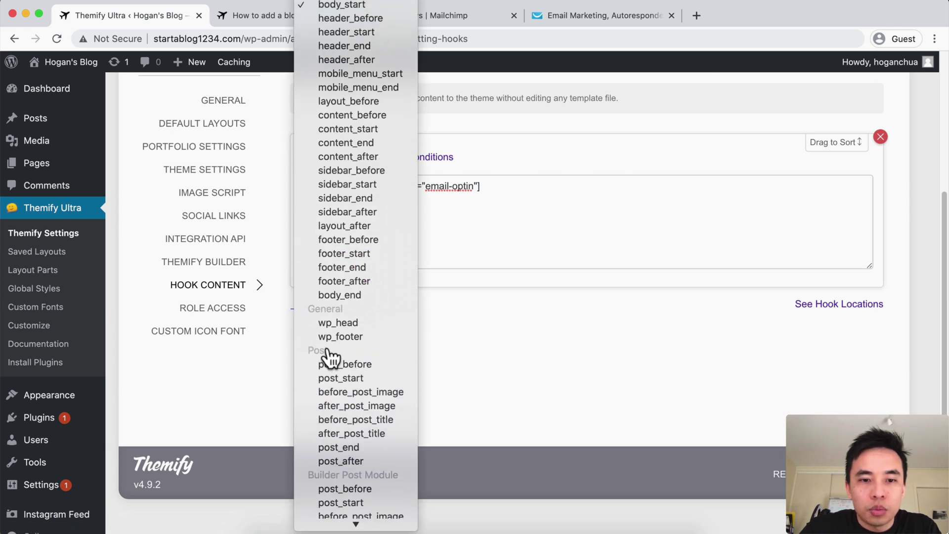
click(349, 447)
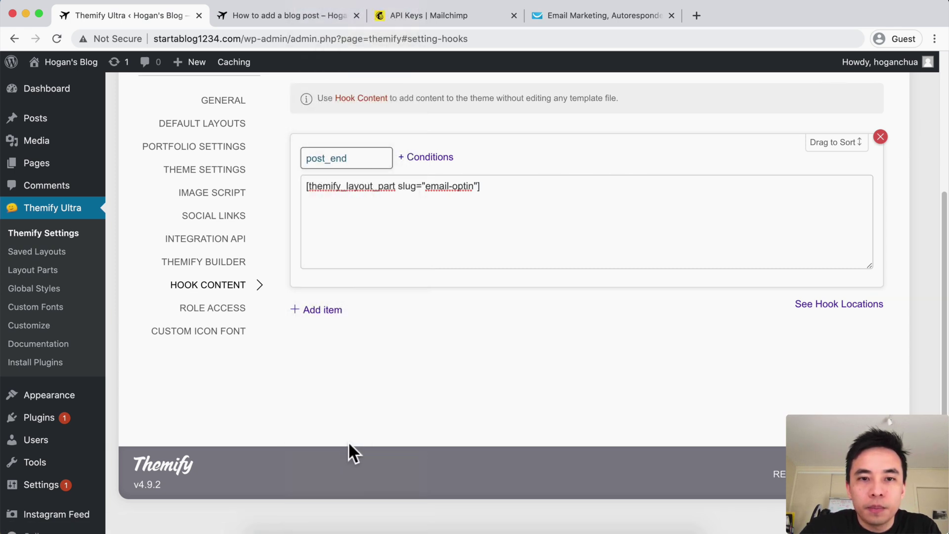
Step: Review the hook item's display conditions, including the Categories options, and close them without choosing any
click(439, 160)
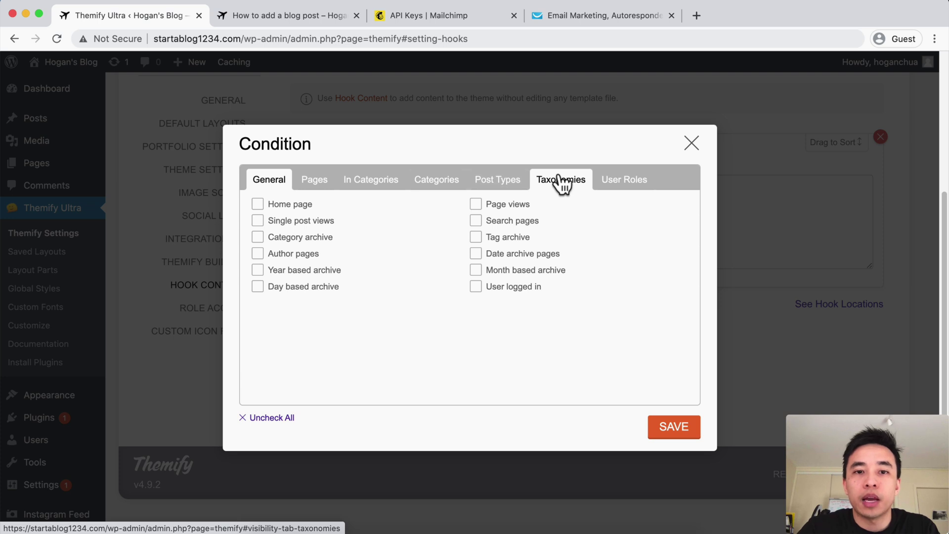
click(440, 184)
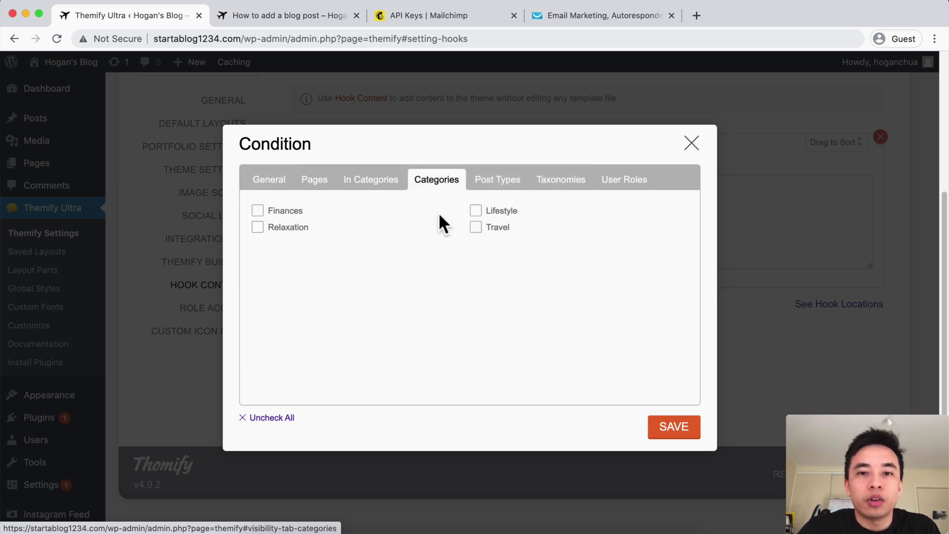
click(693, 143)
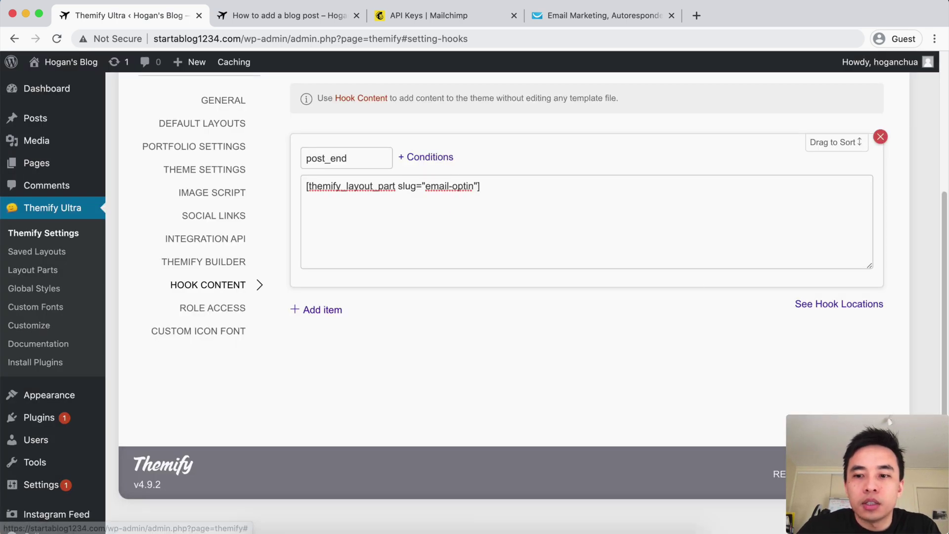
Step: Save the Themify settings and reload the "How to add a blog post" article to check the area below its content
click(869, 474)
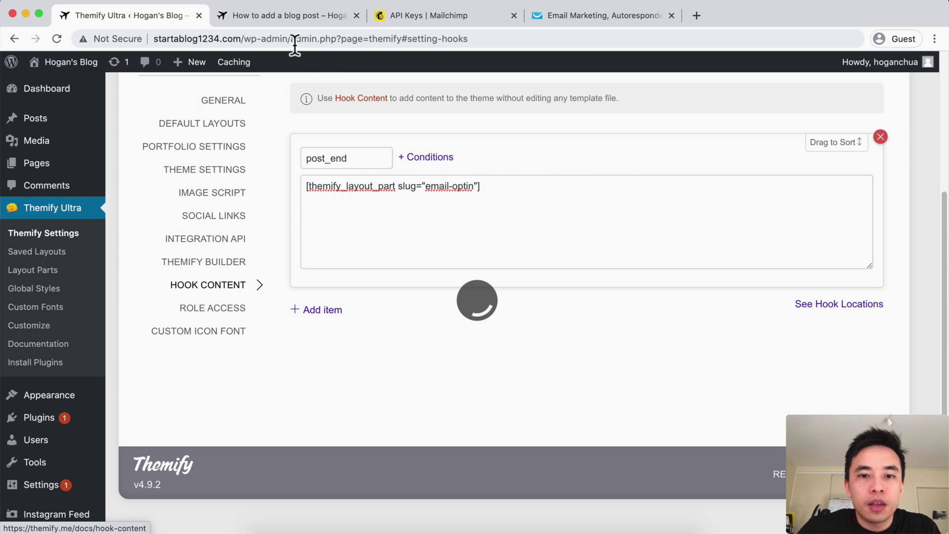
click(262, 18)
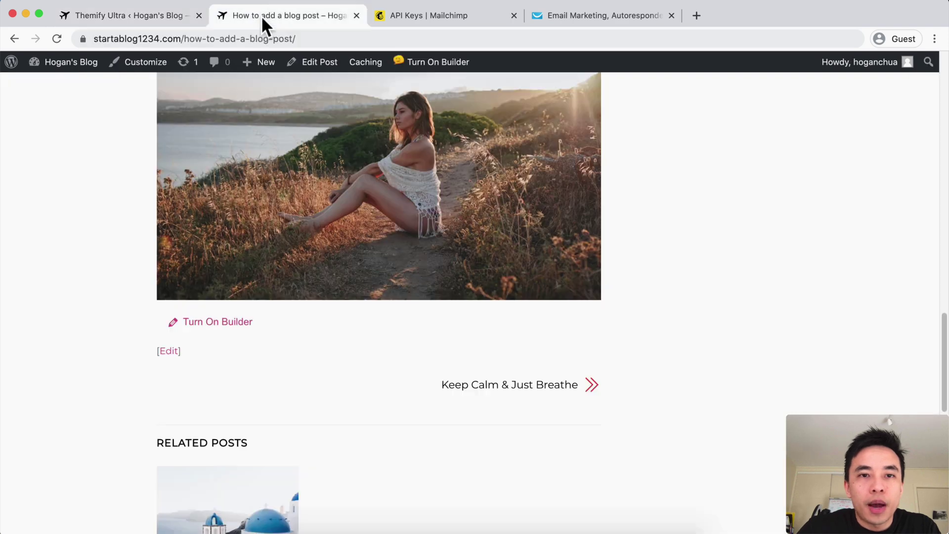
click(55, 39)
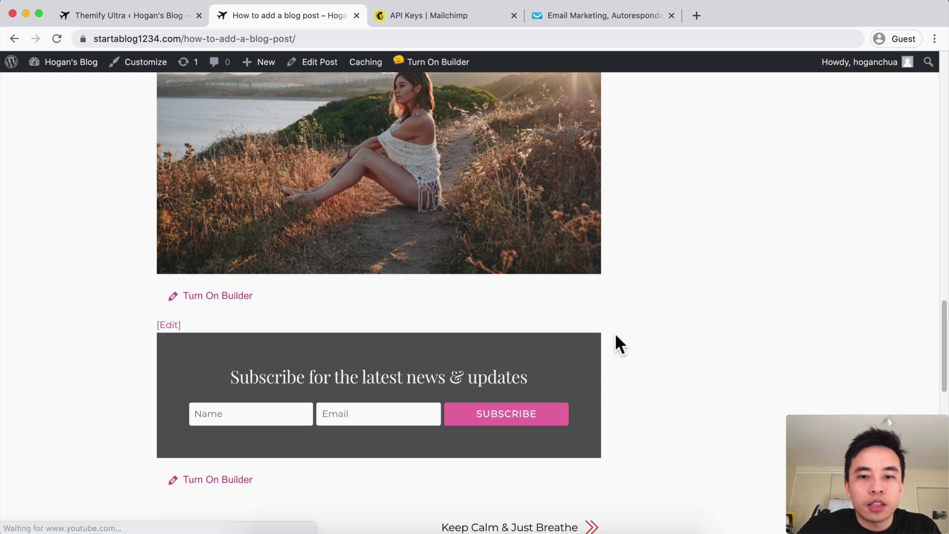
scroll(568, 326, down, 3)
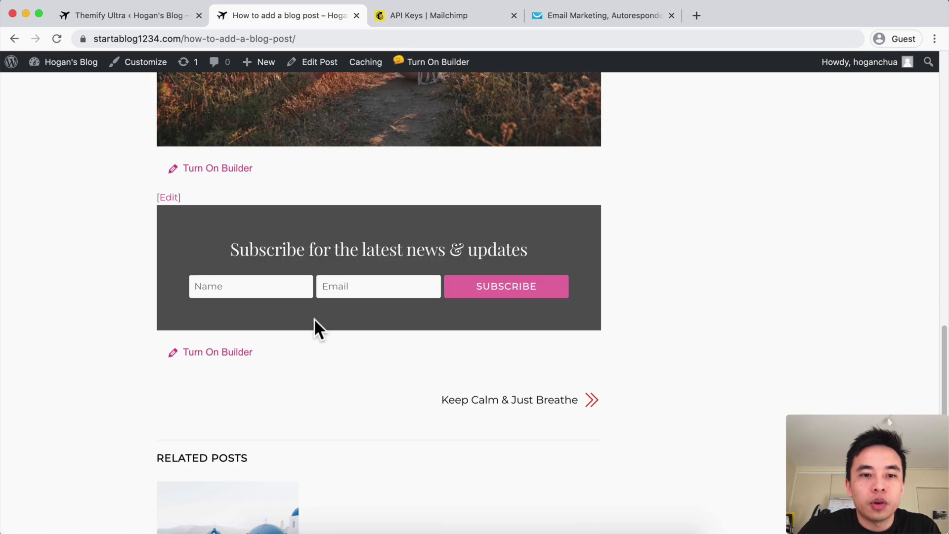
scroll(433, 257, down, 3)
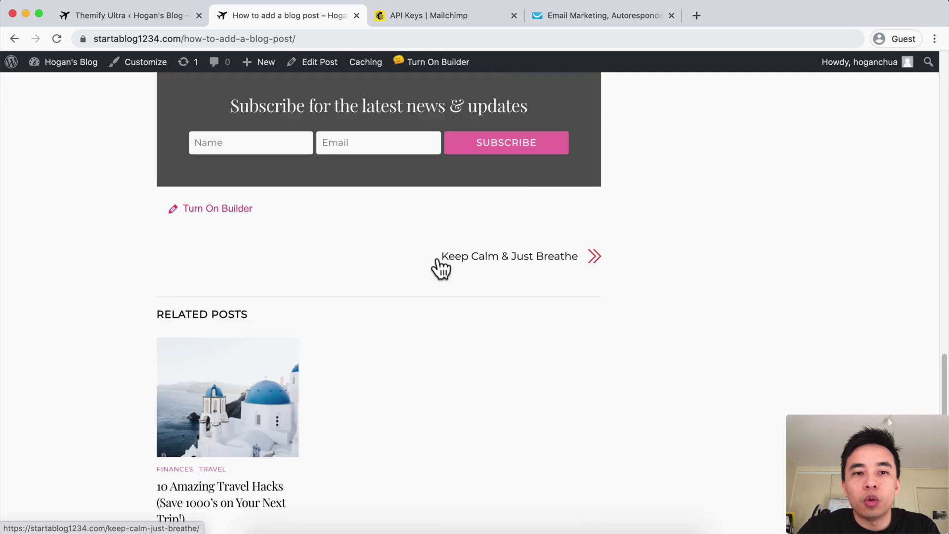
Step: Open the related post "10 Amazing Travel Hacks (Save 1000's on Your Next Trip!)" and check the area below its content for the optin form
scroll(296, 391, down, 2)
click(247, 394)
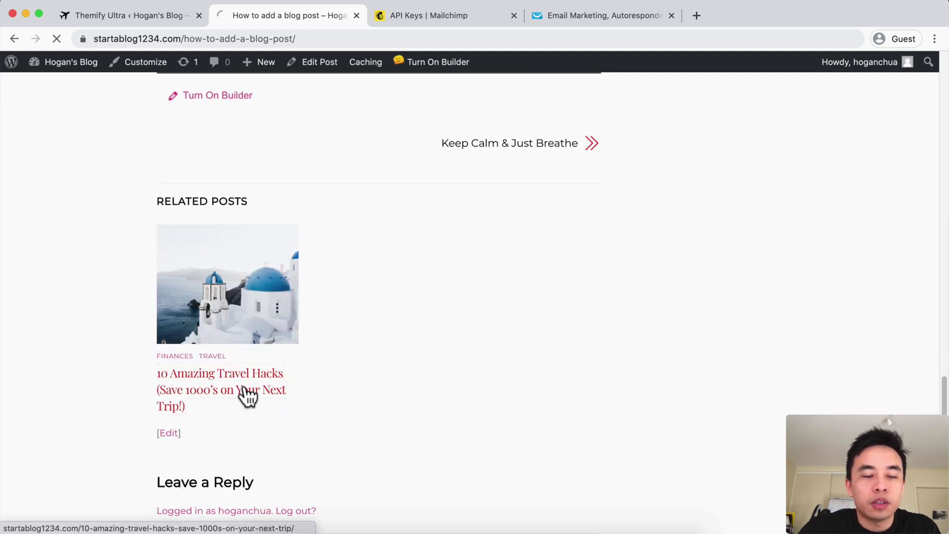
scroll(420, 378, down, 10)
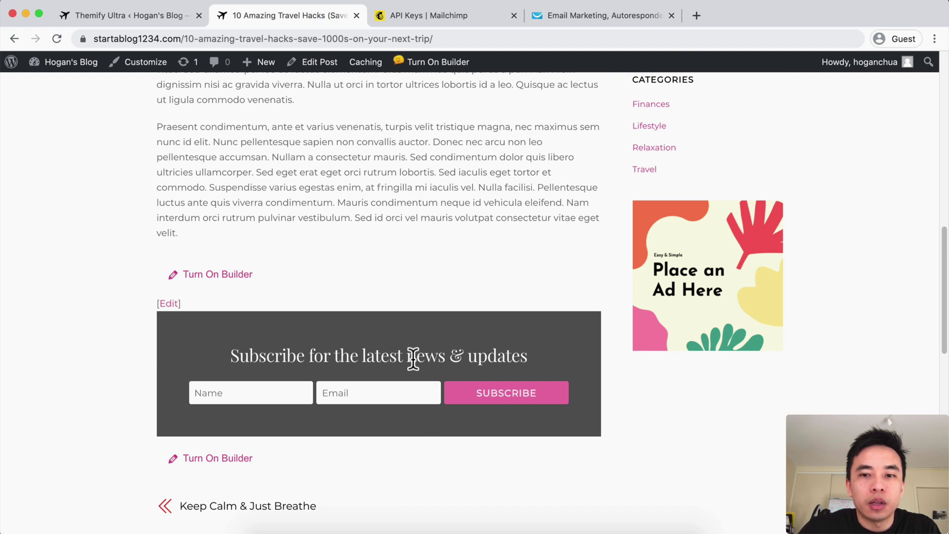
scroll(413, 359, down, 2)
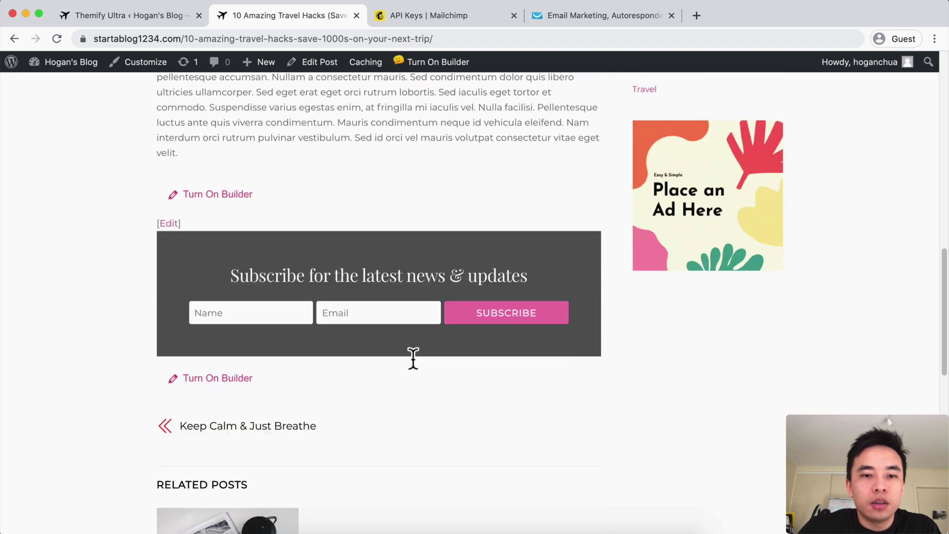
Step: Turn on the builder for the optin layout part below the post and open the styling of its column
click(214, 378)
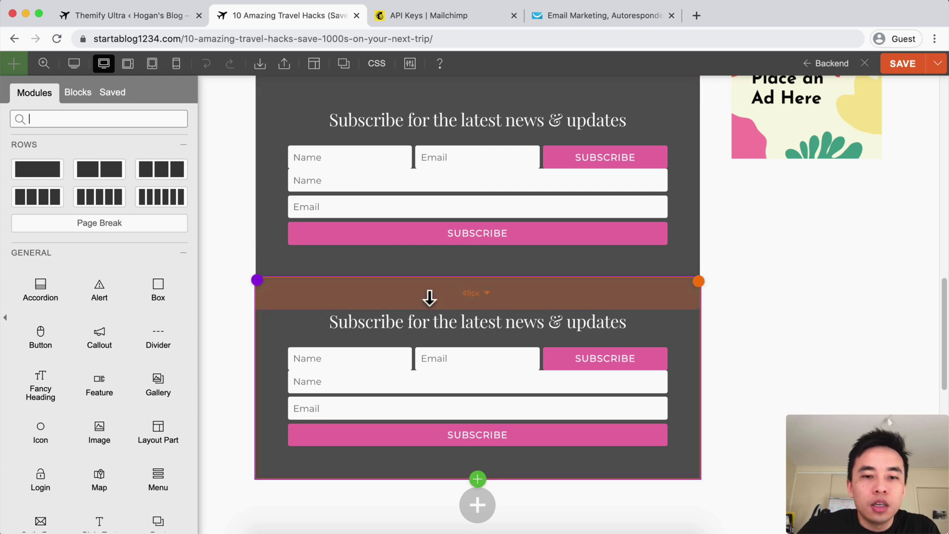
scroll(543, 297, down, 1)
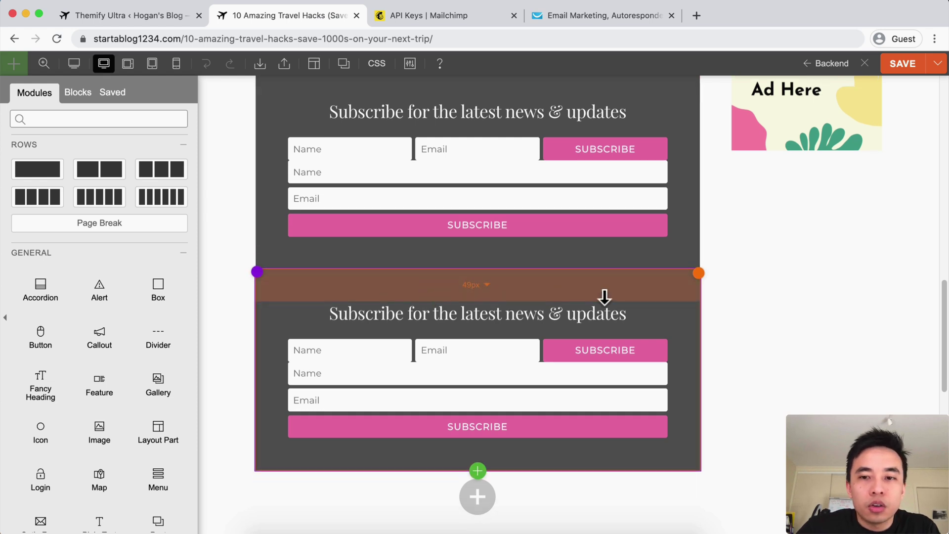
click(692, 282)
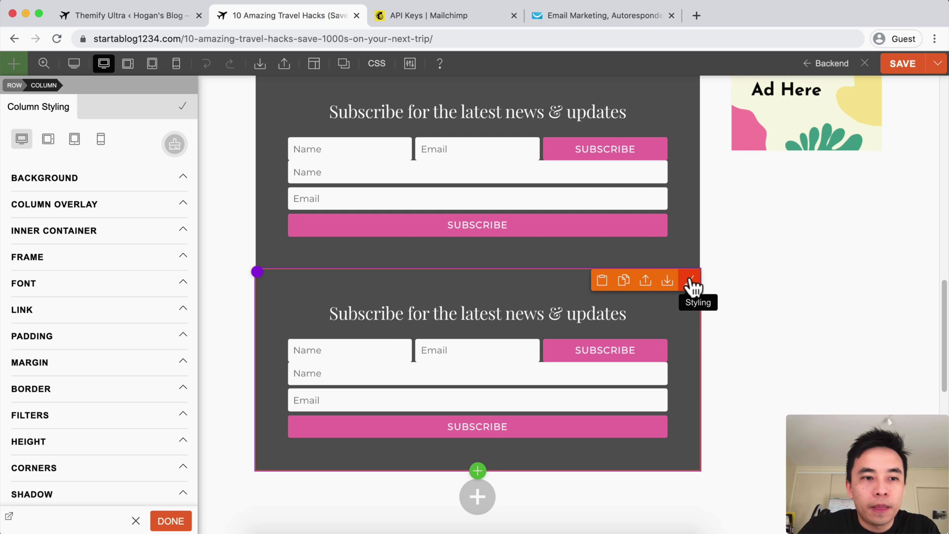
Step: Link all corners of the optin column and round them to 20 px
scroll(142, 333, down, 5)
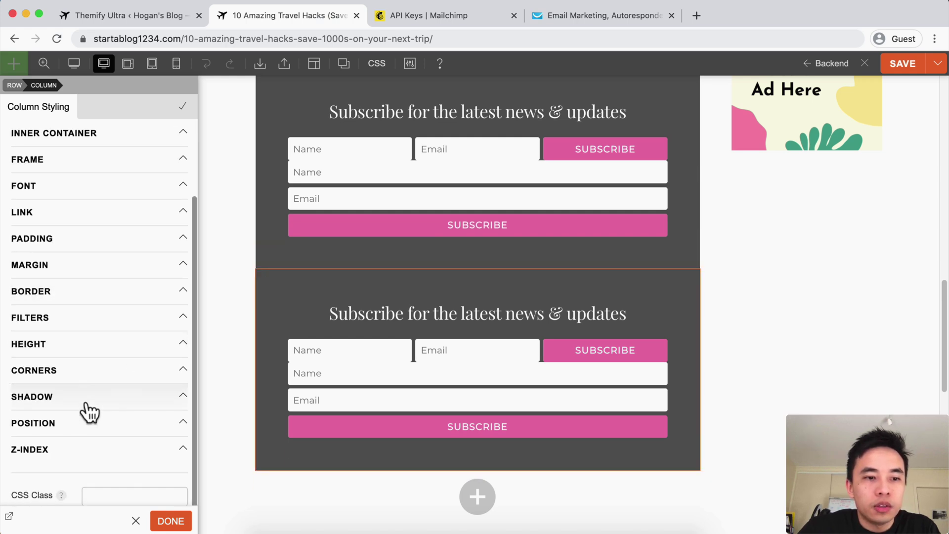
click(91, 373)
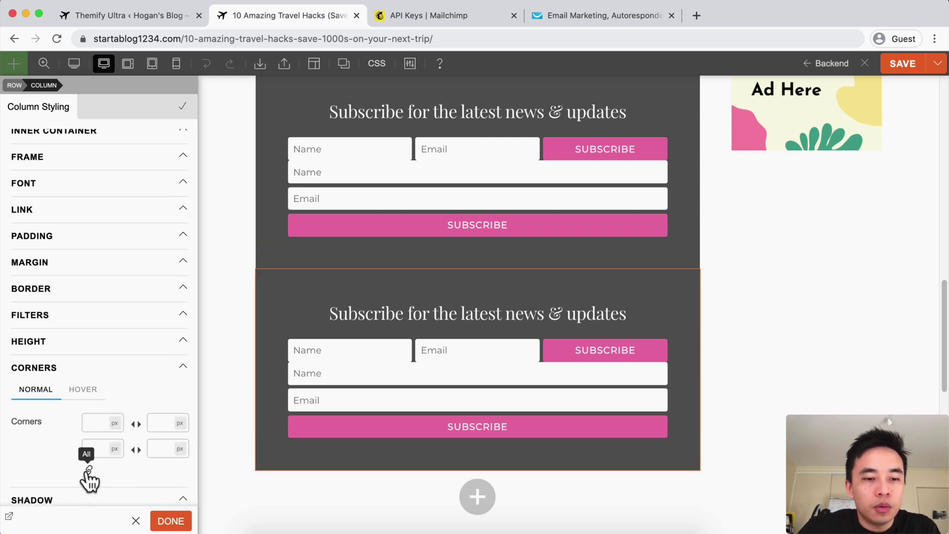
click(88, 469)
text(2)
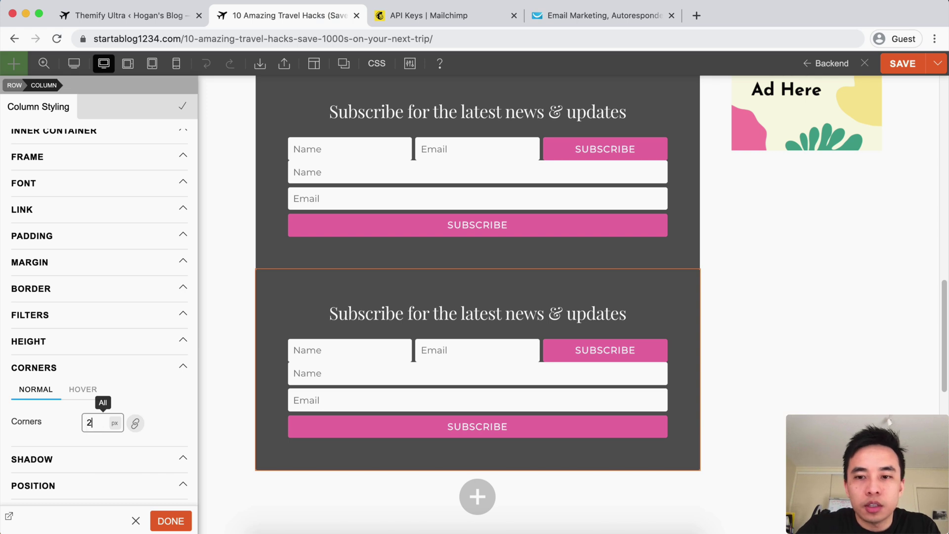
text(0)
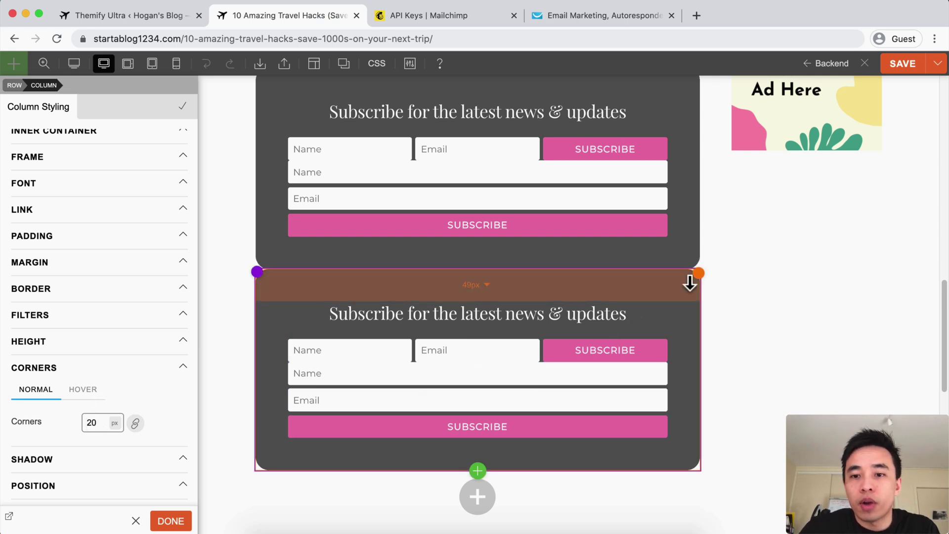
scroll(687, 220, up, 1)
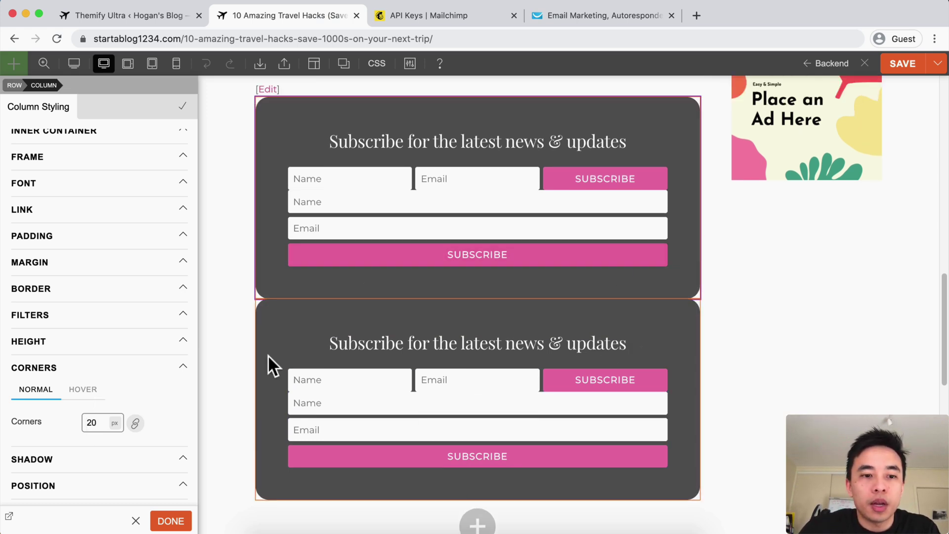
Step: Give the optin column a box shadow with 1 px horizontal and vertical offsets and a 5 px blur
scroll(113, 459, down, 1)
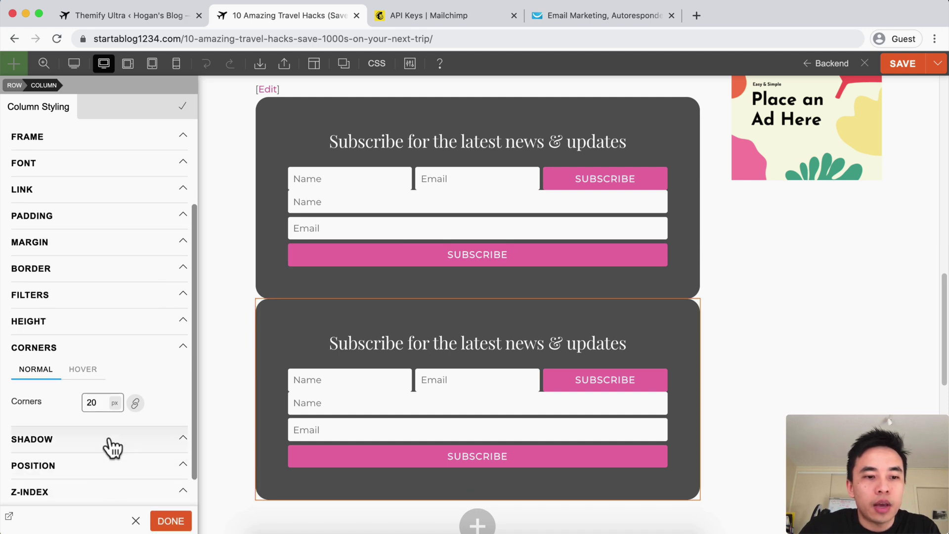
click(113, 447)
scroll(102, 420, down, 5)
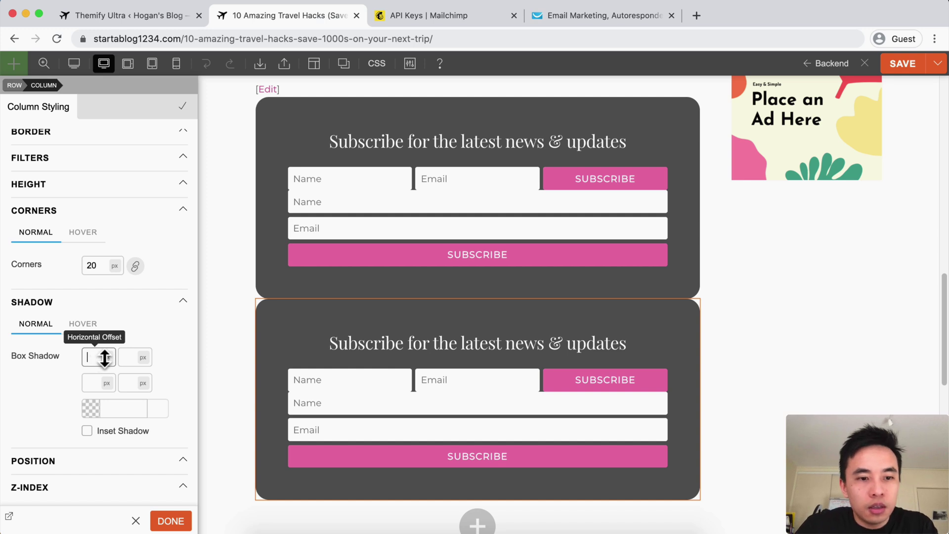
text(1)
click(127, 356)
text(1)
click(85, 383)
text(1)
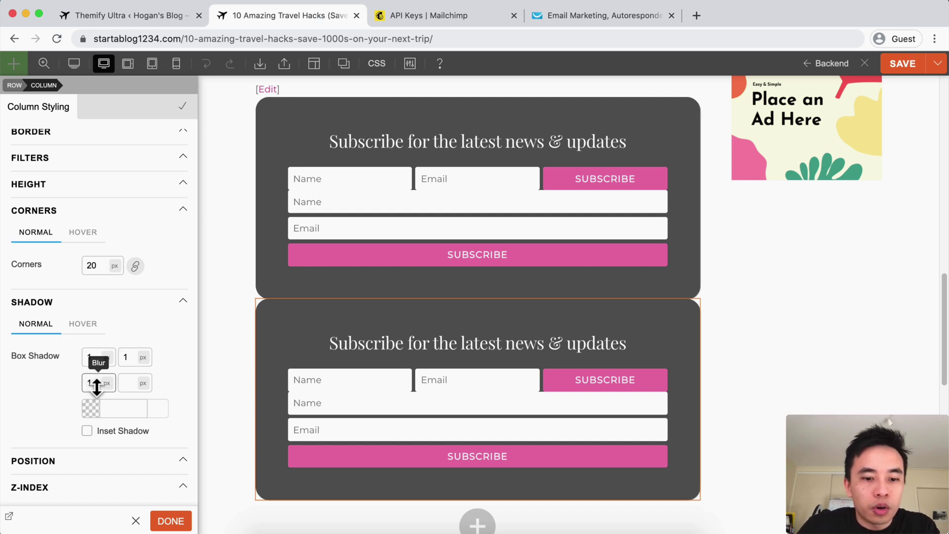
key(BackSpace)
text(5)
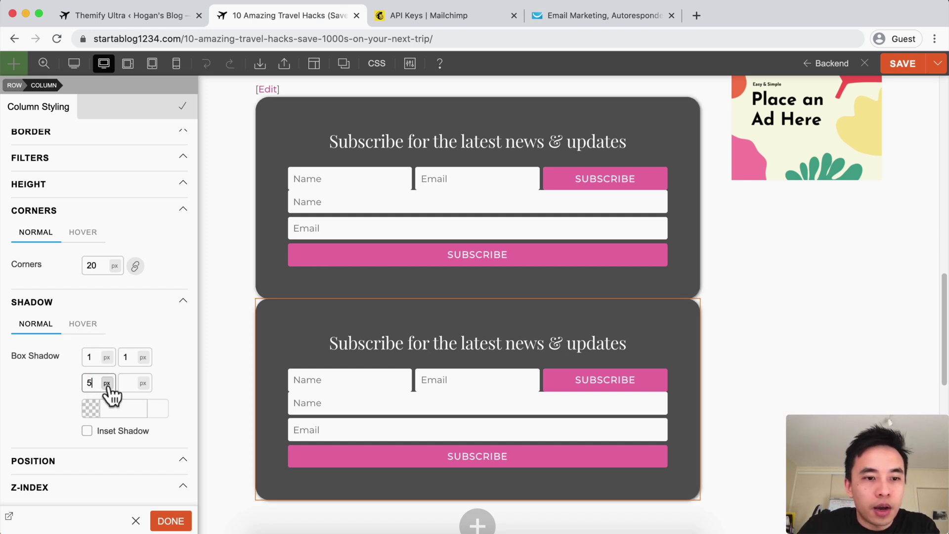
Step: Set the optin column's shadow spread to 0 px and its colour to #6b6b6b at 0.3 opacity, and apply the styling
click(128, 383)
text(0)
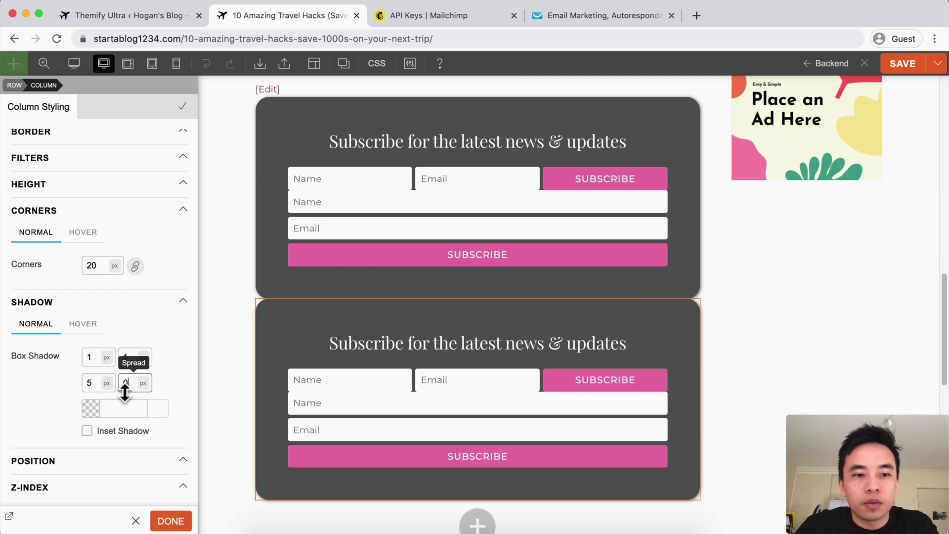
click(95, 409)
scroll(108, 436, down, 3)
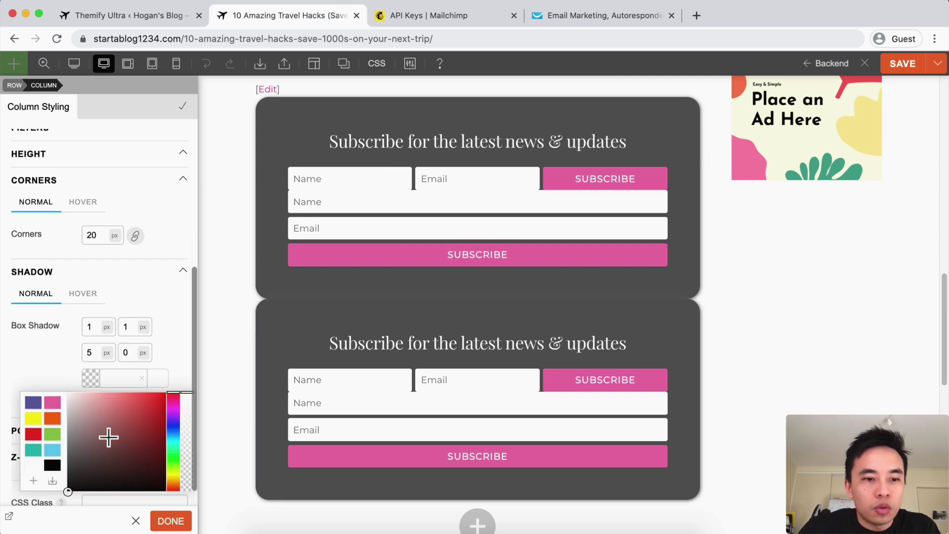
drag(94, 388, 61, 388)
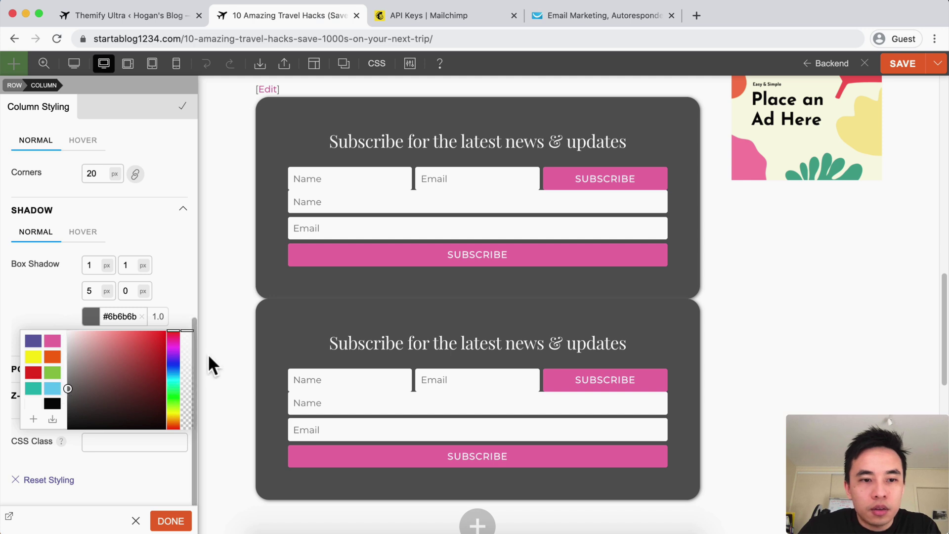
drag(187, 335, 185, 405)
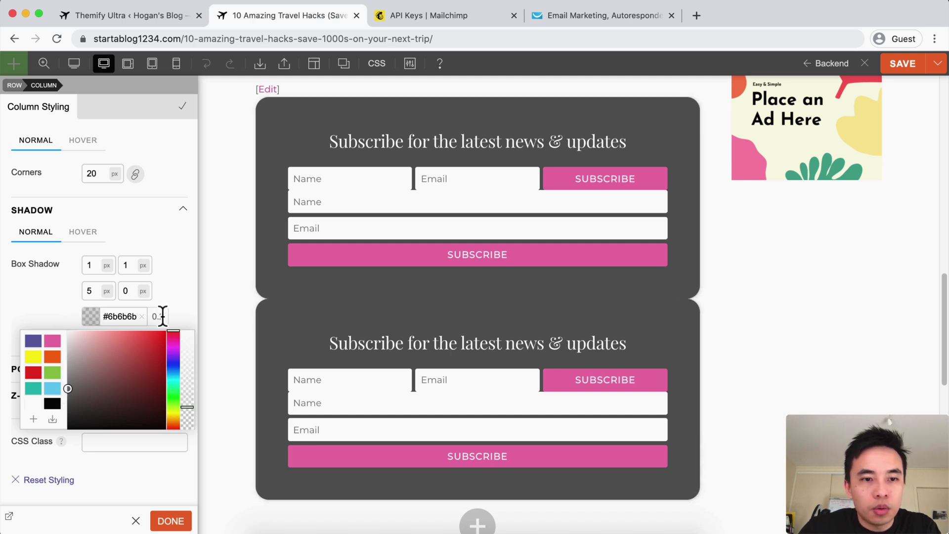
text(0.3)
click(76, 327)
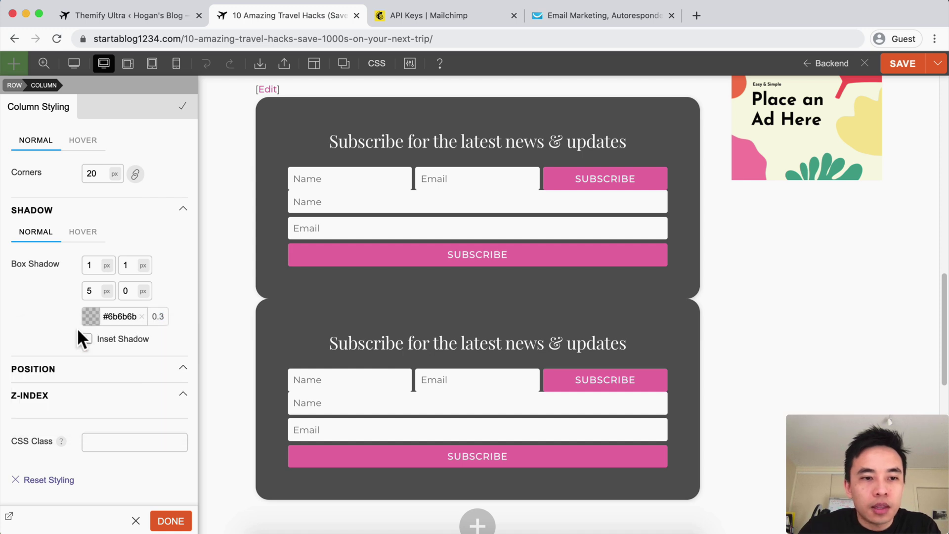
click(170, 522)
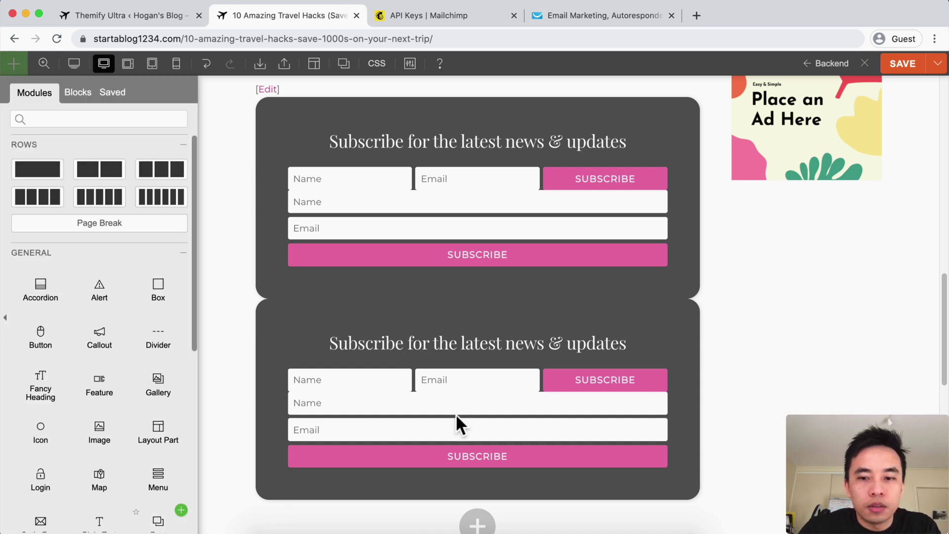
Step: Save the styled layout part, close the builder and view the optin form below the post content
click(902, 63)
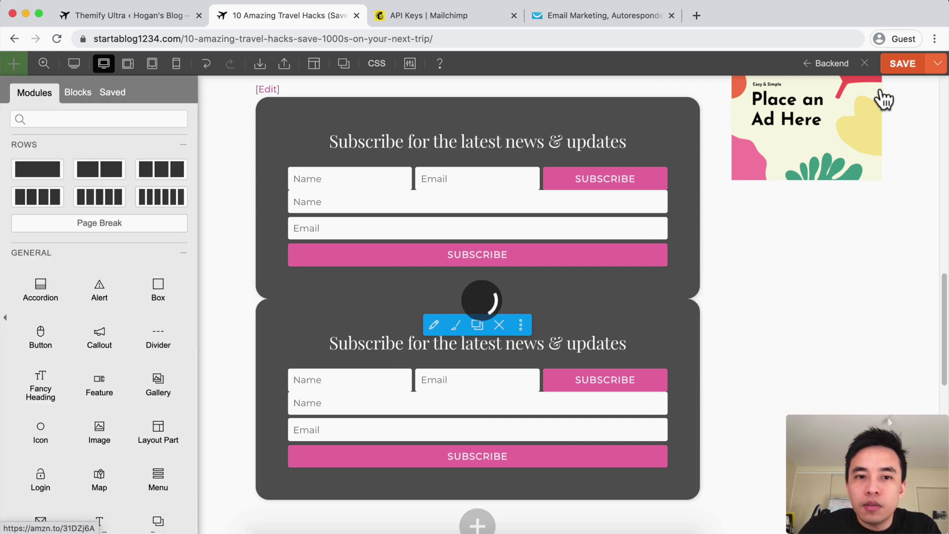
click(864, 63)
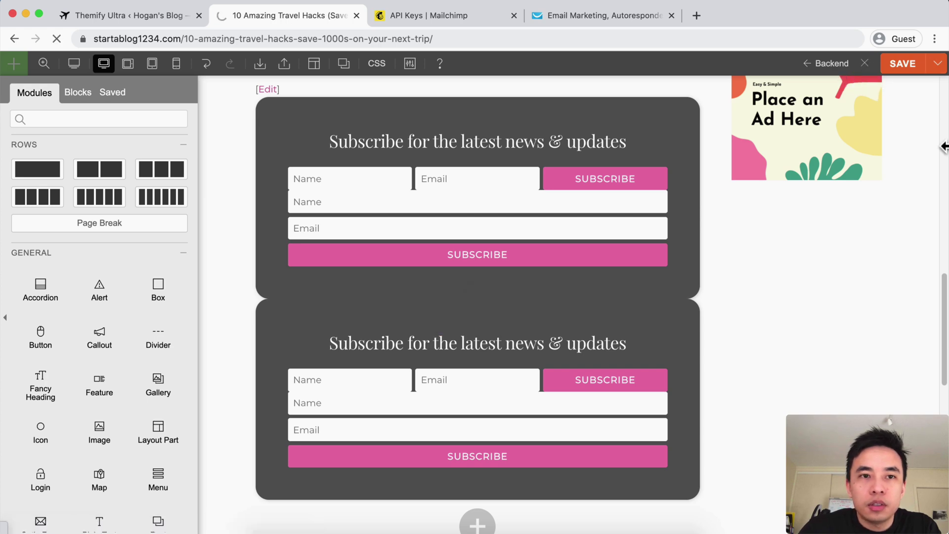
scroll(871, 261, down, 15)
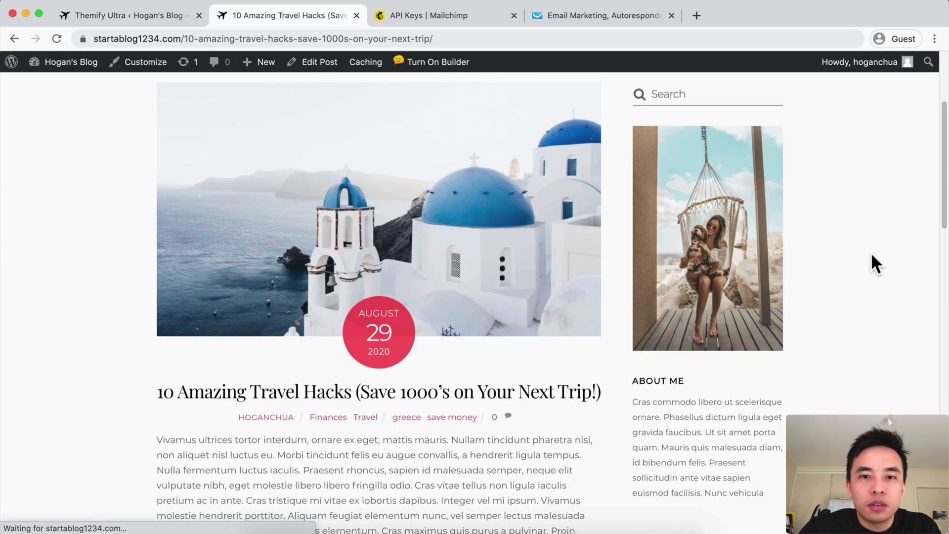
scroll(869, 257, down, 1)
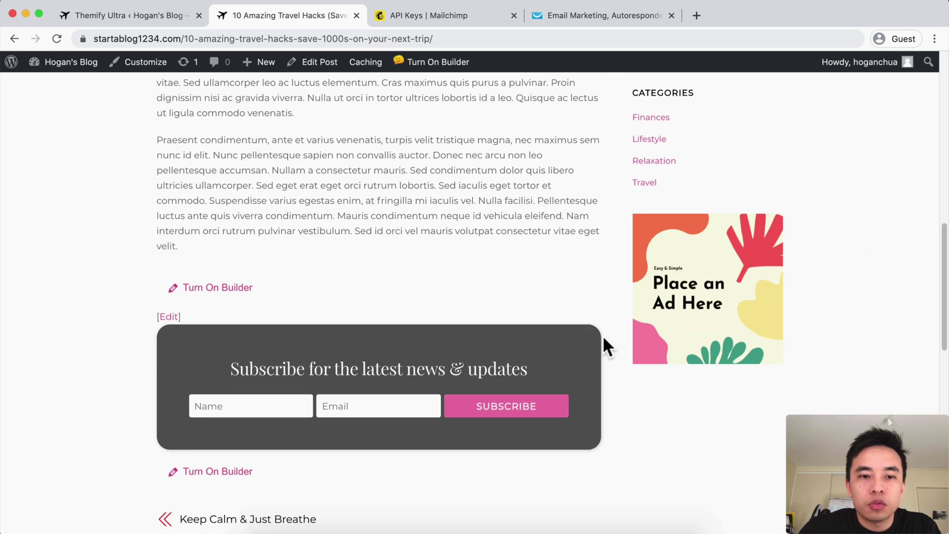
Step: Narrow the browser window to check the optin form's mobile layout, restore the full width and review the post's sidebar
drag(943, 236, 224, 222)
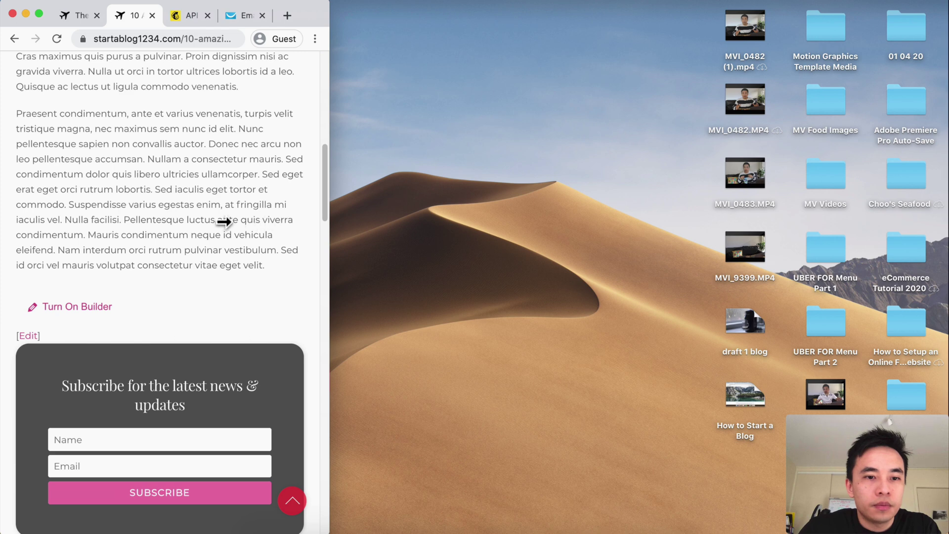
scroll(215, 232, down, 5)
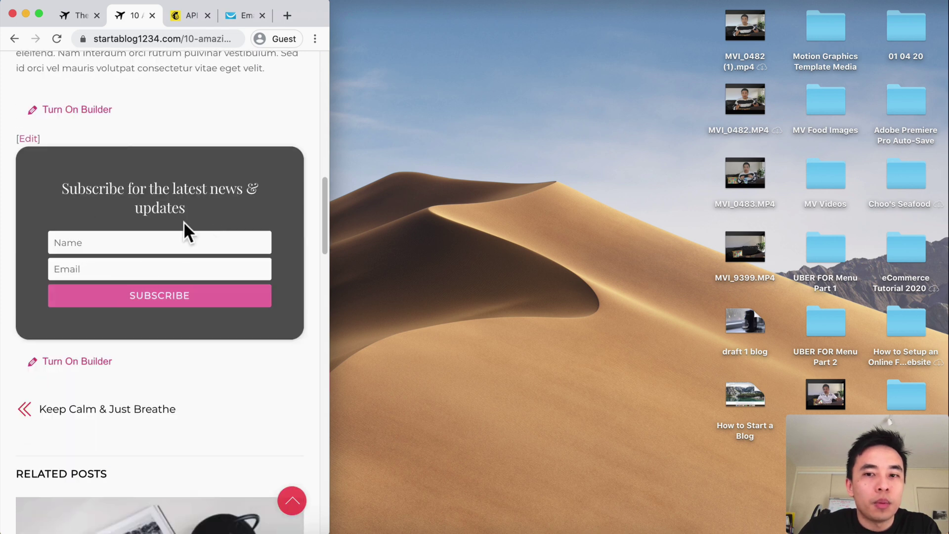
drag(331, 208, 944, 254)
scroll(793, 279, up, 15)
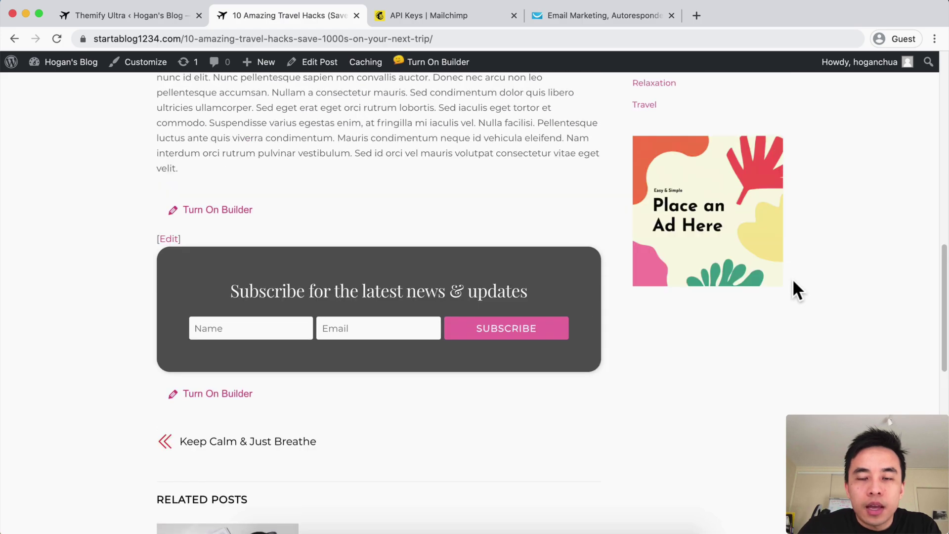
scroll(785, 278, down, 8)
scroll(684, 322, up, 15)
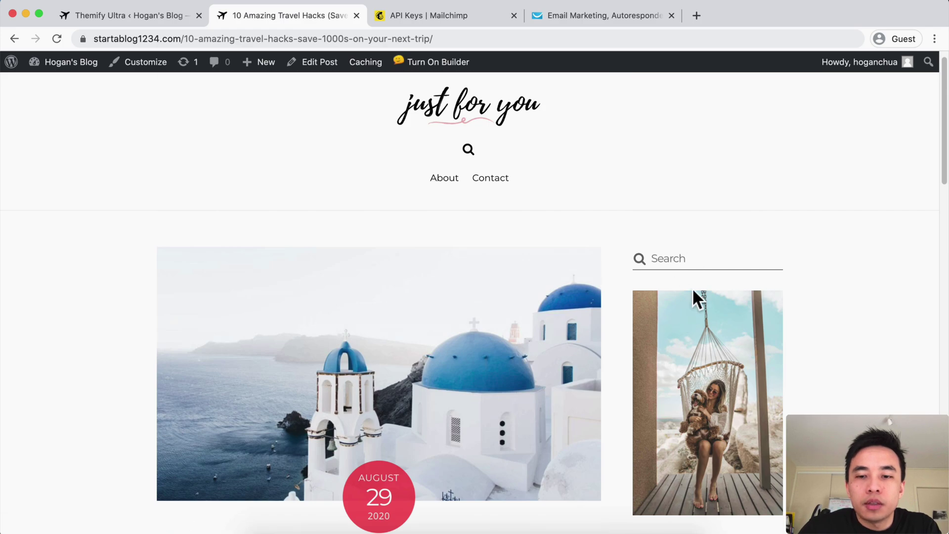
scroll(695, 295, down, 10)
scroll(696, 298, down, 2)
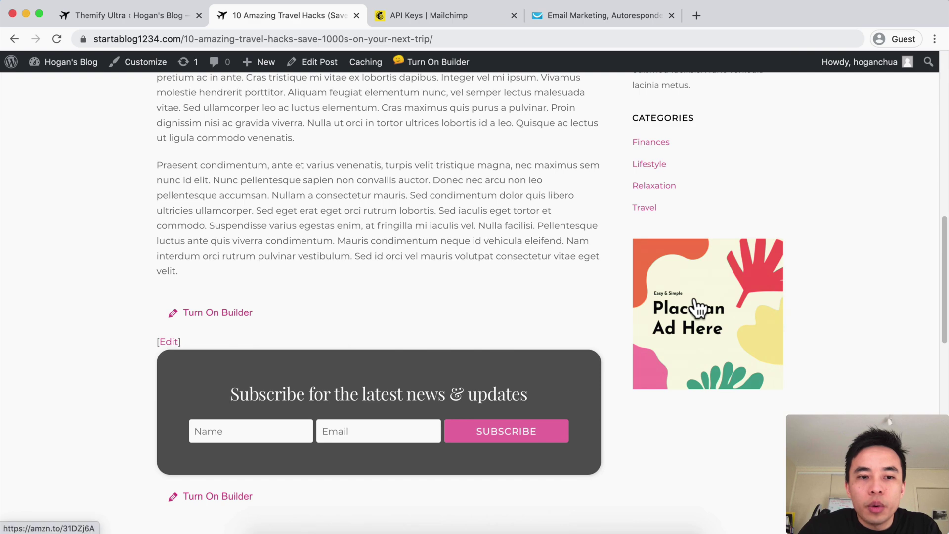
scroll(699, 302, up, 4)
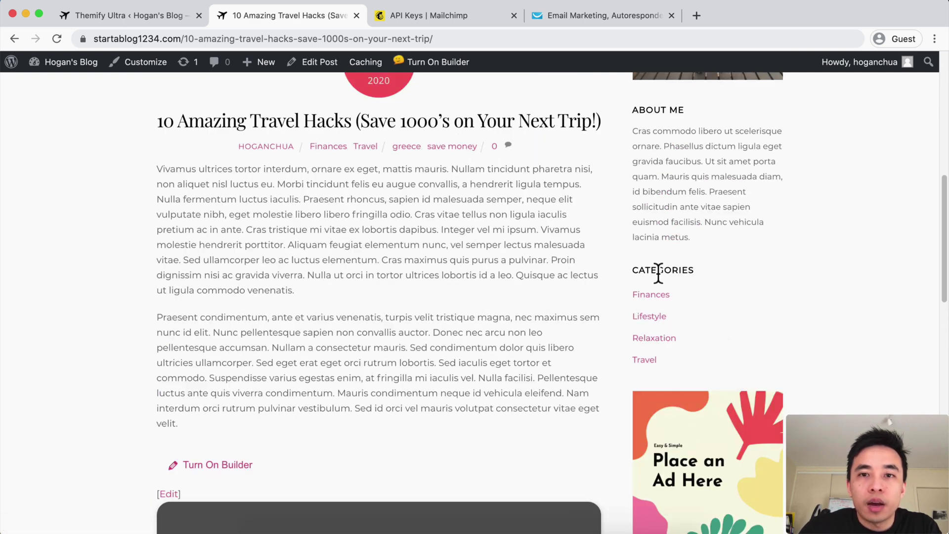
Step: Return to the WordPress dashboard, open Themify Ultra's Layout Parts and duplicate the Email Optin layout part
click(63, 84)
click(199, 15)
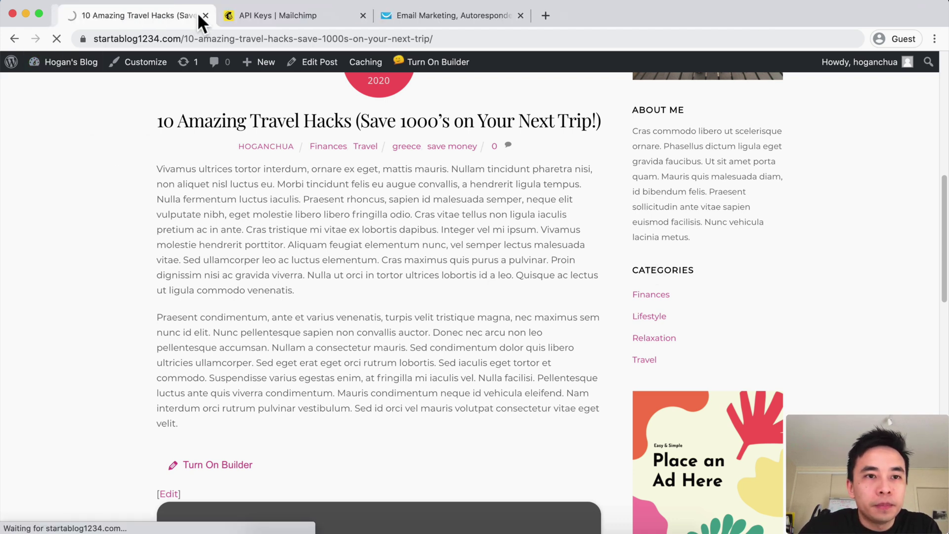
mouse_move(65, 264)
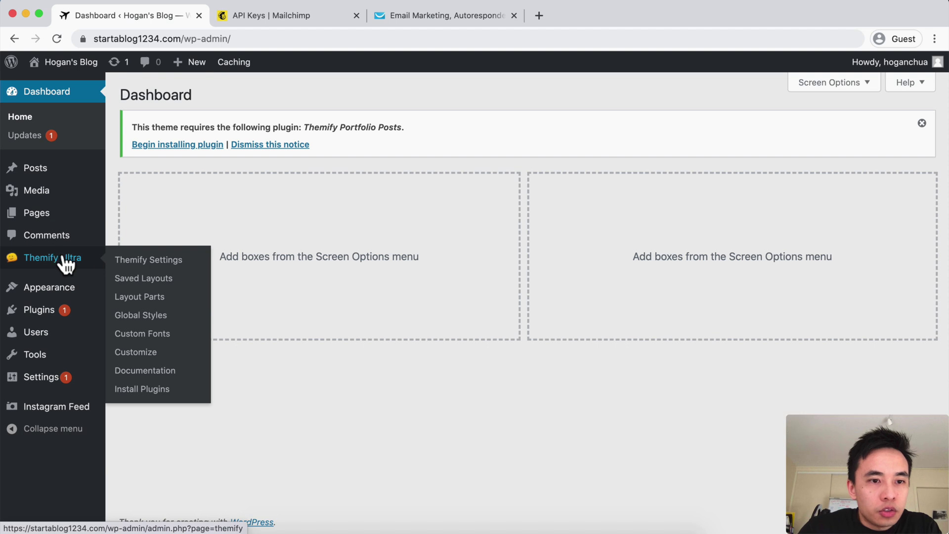
click(142, 304)
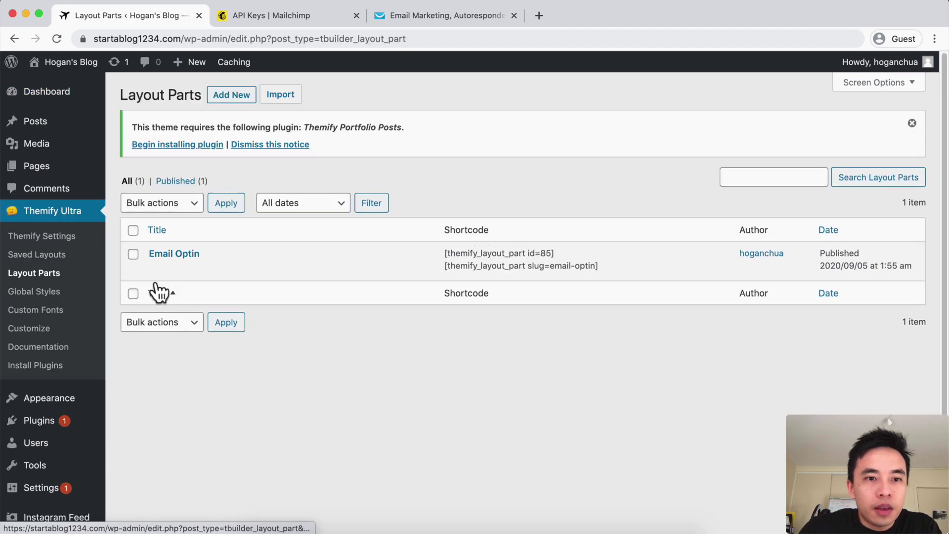
mouse_move(169, 267)
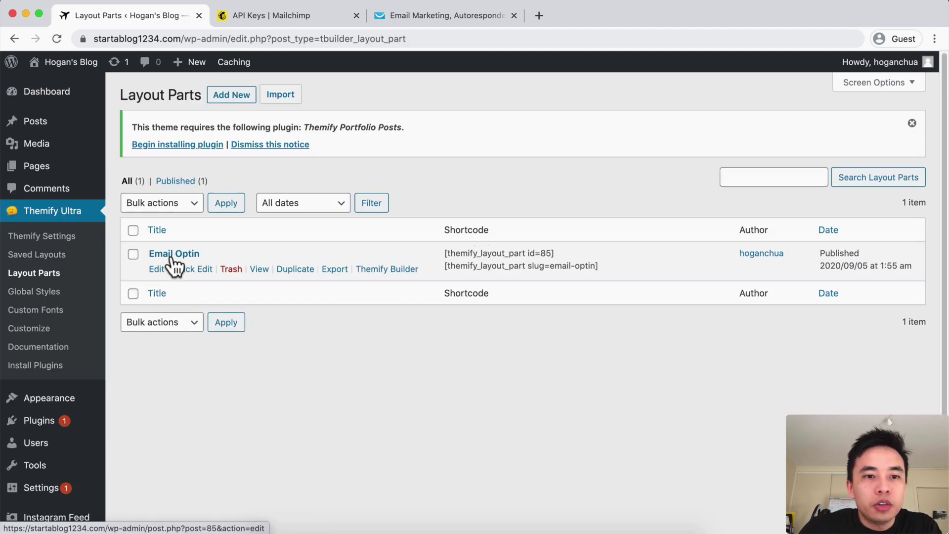
click(308, 273)
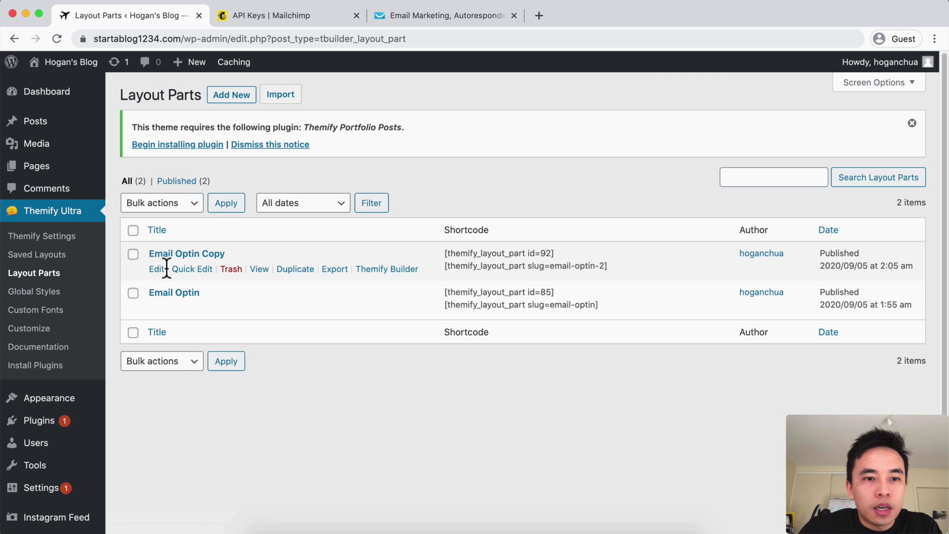
Step: Rename the duplicated layout part as "Email Optin Sidebar" and update it
click(157, 270)
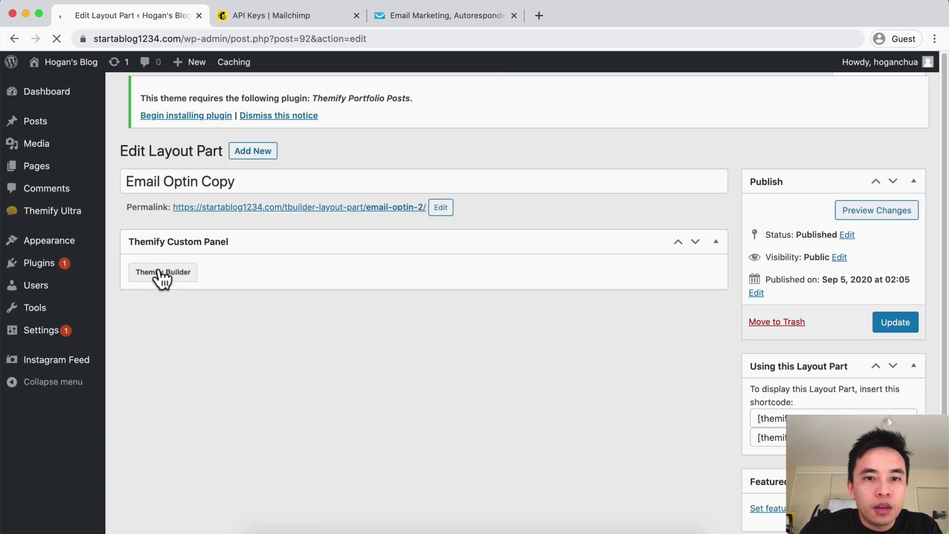
drag(242, 190, 205, 187)
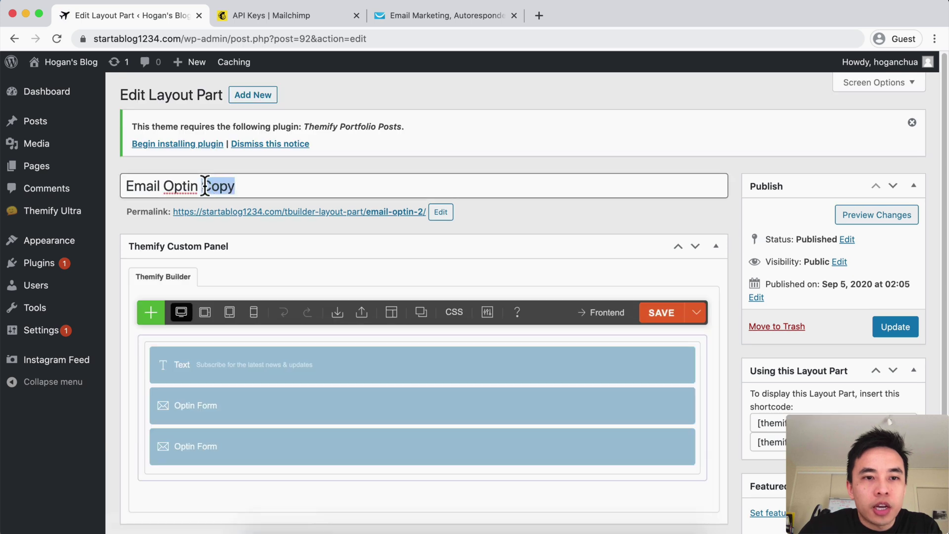
text(Sidebar)
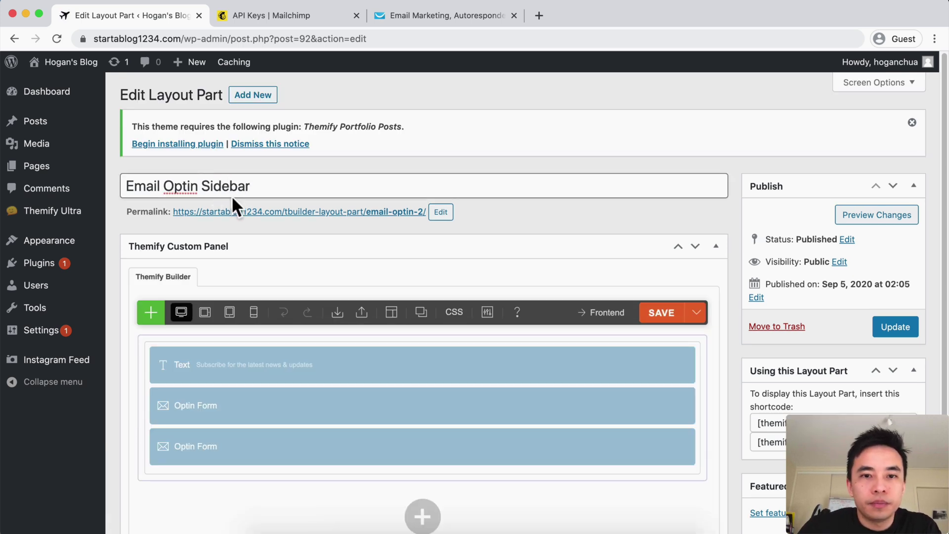
click(883, 327)
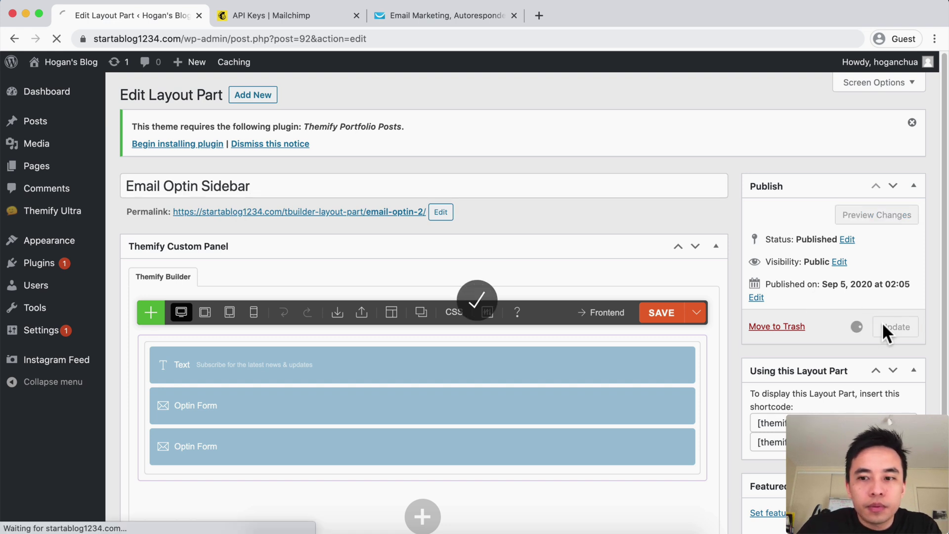
Step: Turn on the frontend builder for the Email Optin Sidebar layout part and delete its horizontal optin form
click(396, 213)
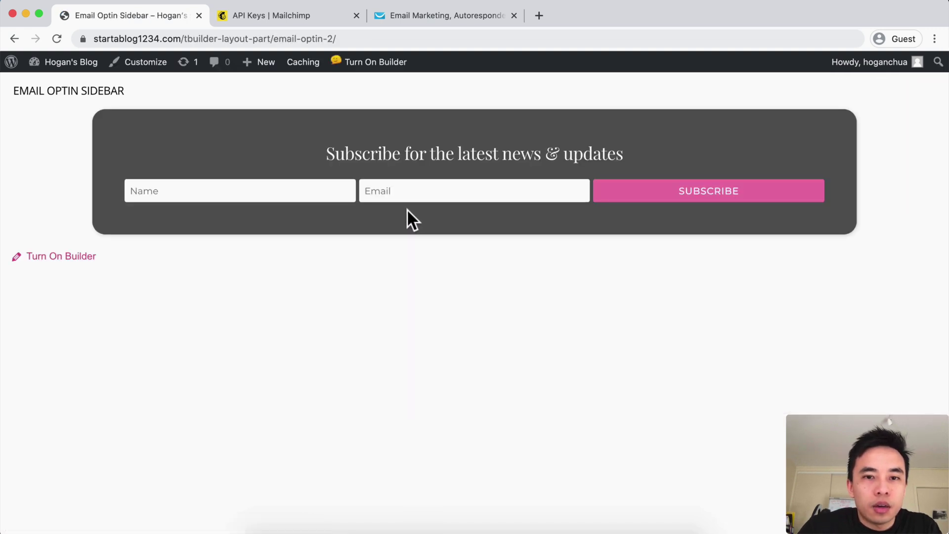
click(90, 257)
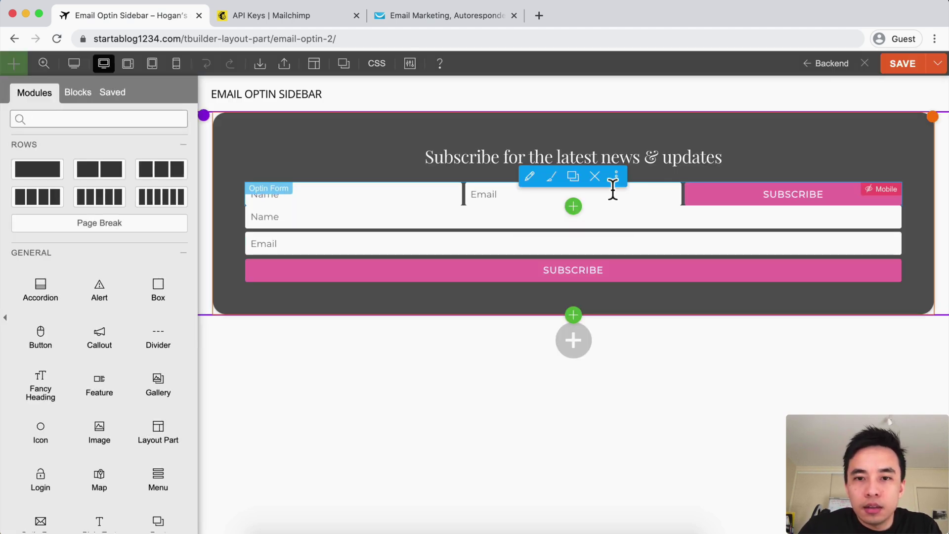
click(598, 178)
click(585, 113)
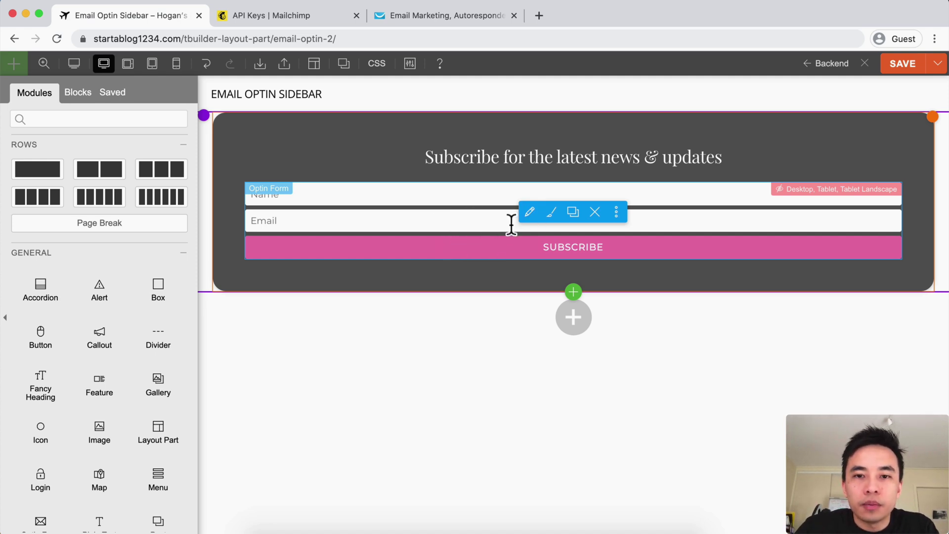
Step: Show the remaining stacked optin form on desktop, tablet and tablet landscape as well
mouse_move(616, 212)
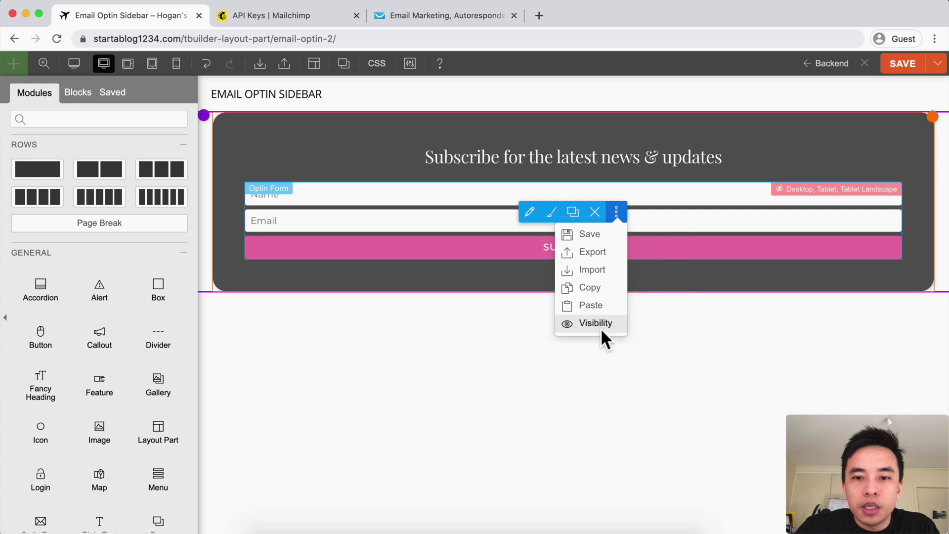
click(600, 324)
click(93, 203)
click(92, 179)
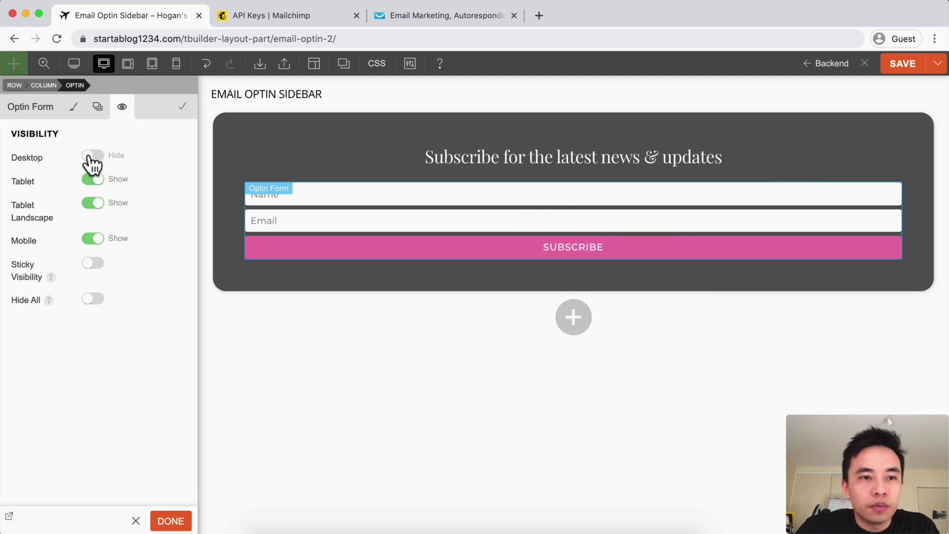
click(92, 155)
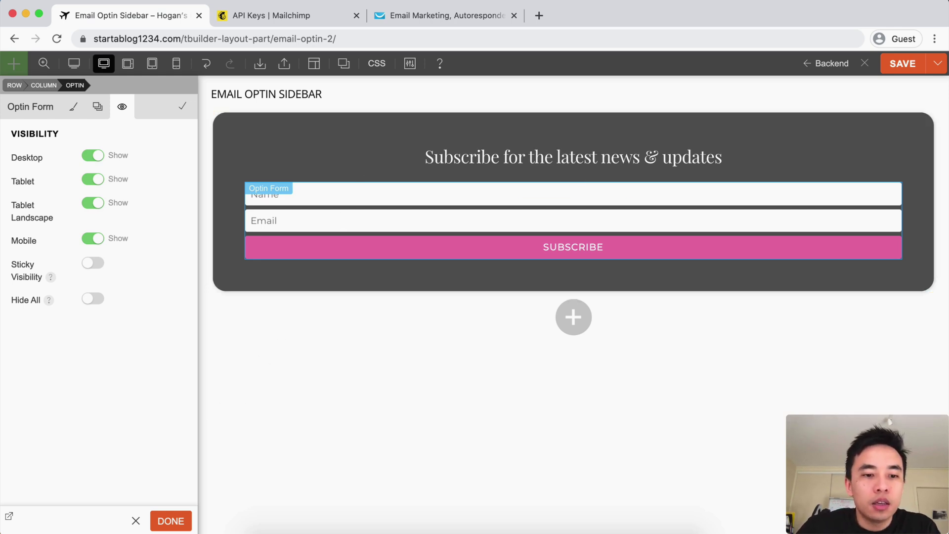
click(168, 520)
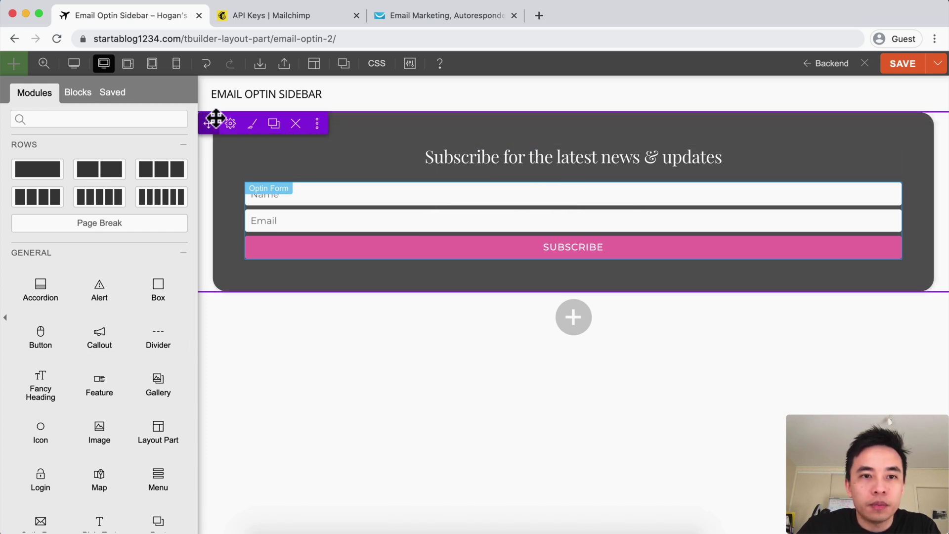
Step: Save the optin form's row as a reusable row titled "Email Optin" and show the saved rows
mouse_move(318, 131)
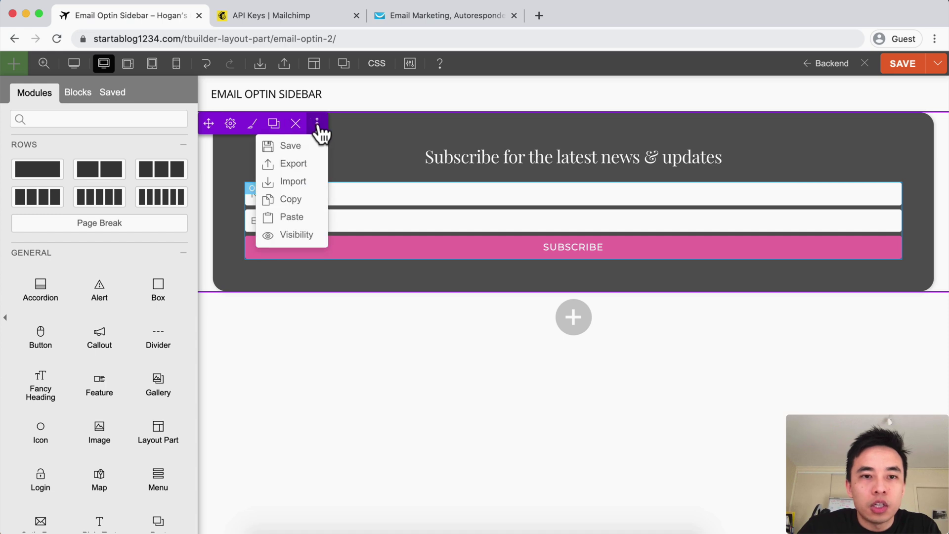
click(296, 146)
click(307, 198)
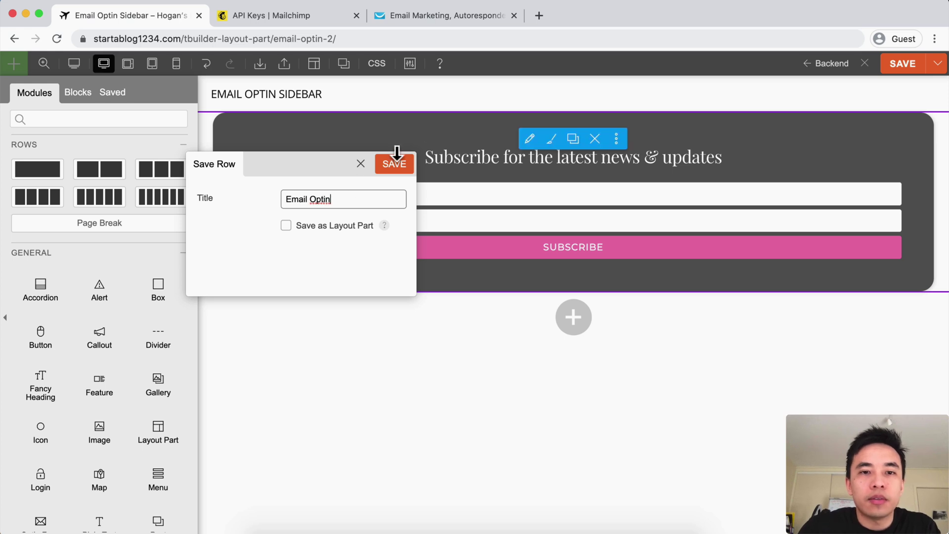
click(373, 164)
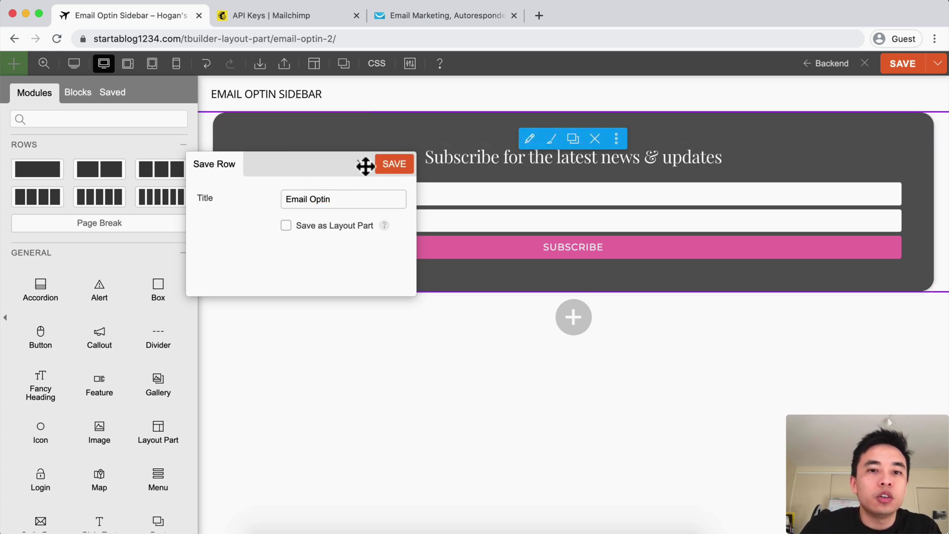
click(75, 99)
click(109, 97)
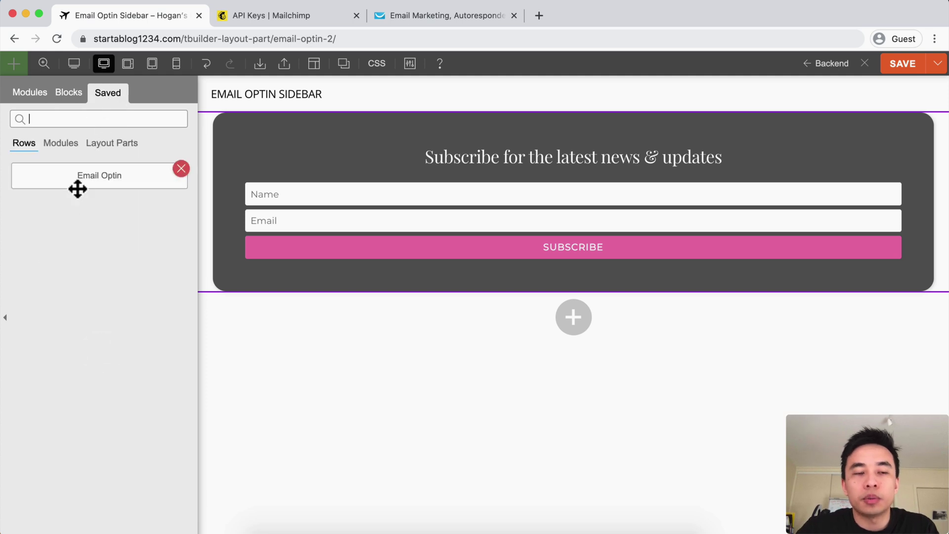
Step: Save the layout part and copy its slug shortcode from the backend editor
click(900, 78)
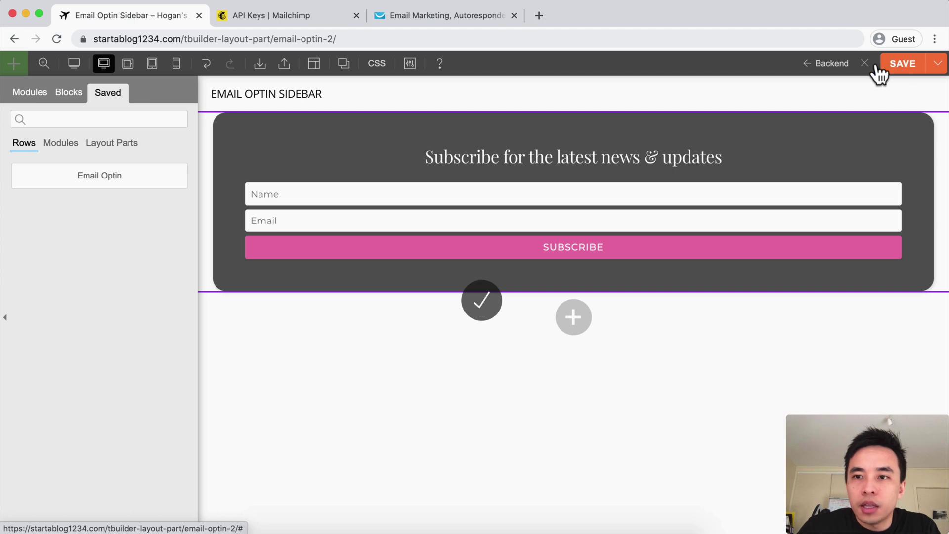
click(833, 66)
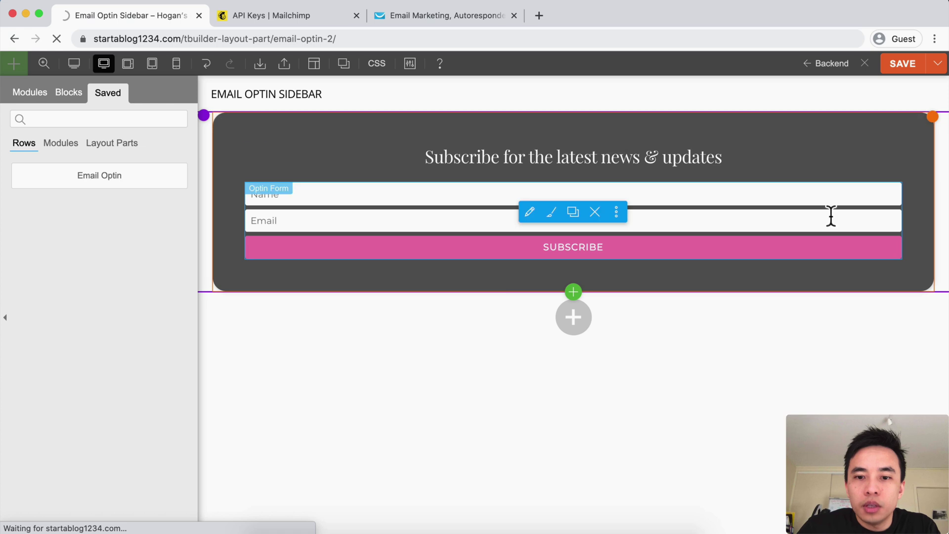
scroll(843, 213, down, 2)
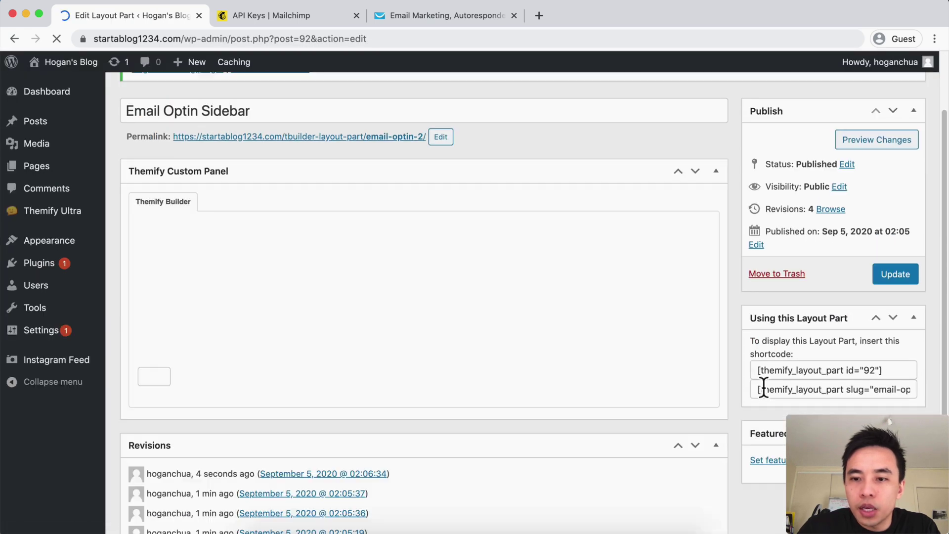
scroll(764, 388, down, 3)
drag(753, 313, 934, 316)
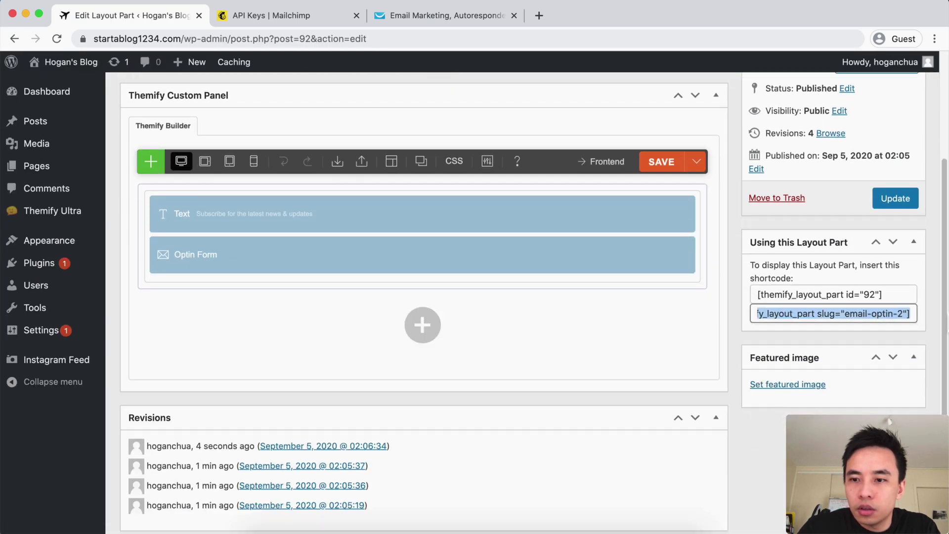
right_click(888, 314)
click(818, 338)
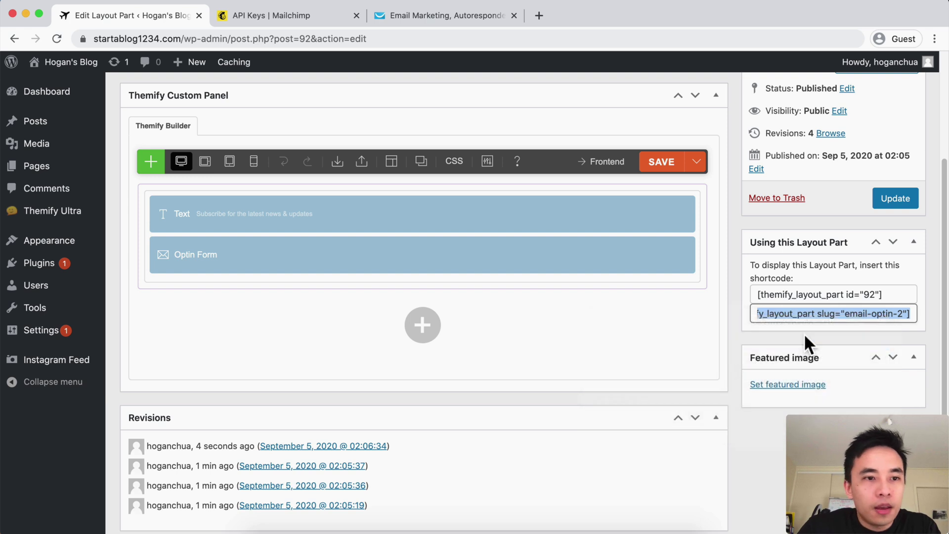
Step: Open the site's Widgets page and locate the Themify - Layout Parts widget
scroll(55, 263, up, 1)
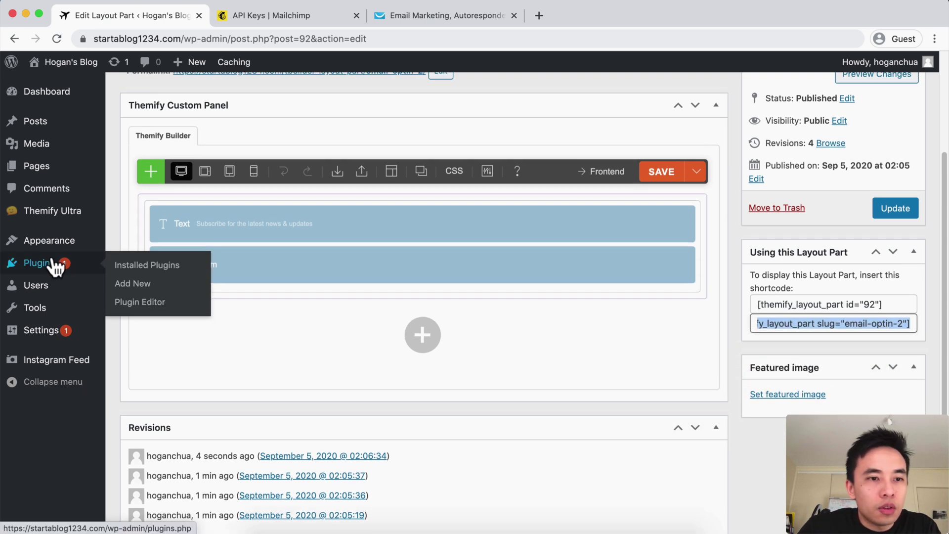
mouse_move(43, 218)
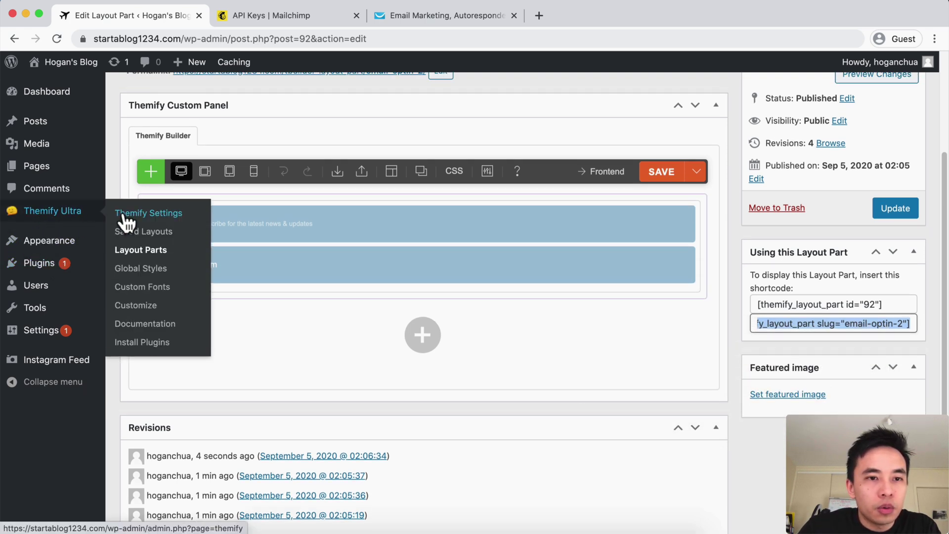
mouse_move(57, 246)
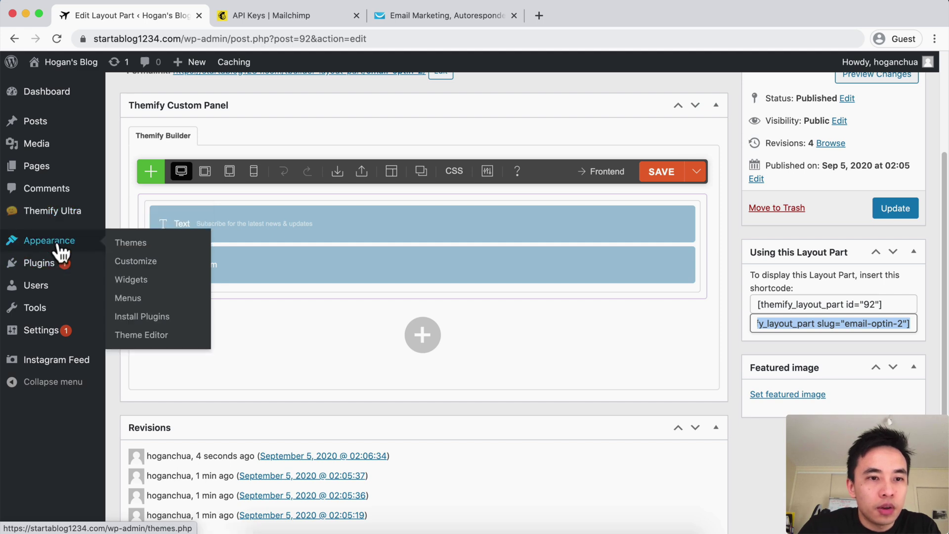
click(135, 283)
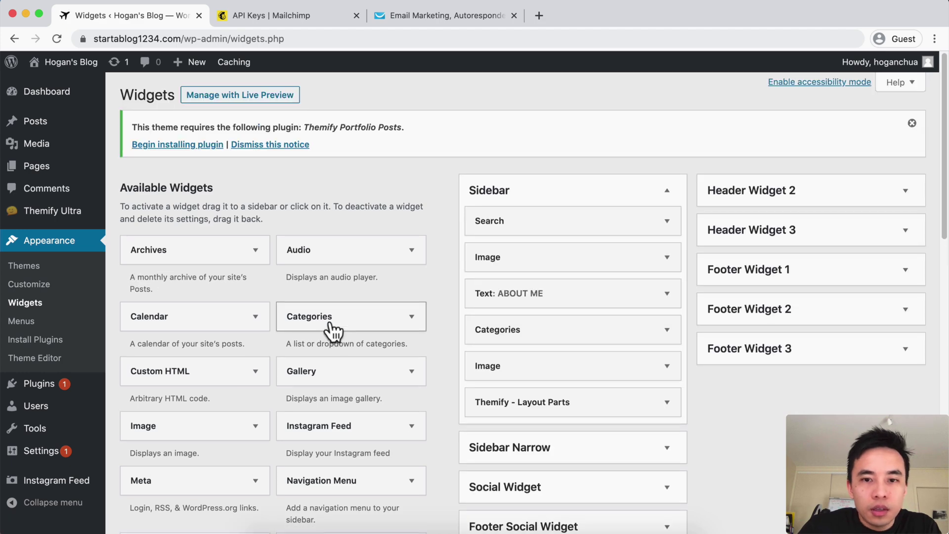
scroll(333, 332, down, 12)
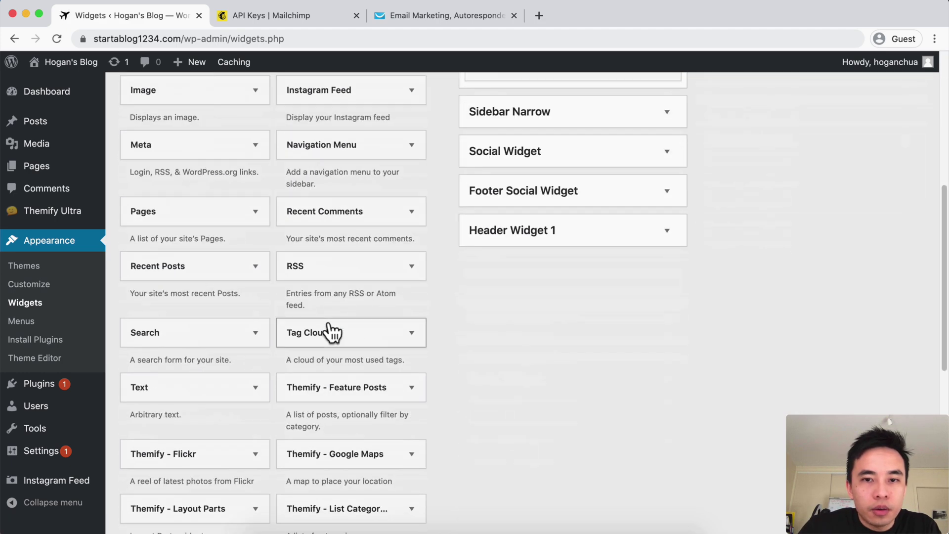
scroll(201, 275, up, 1)
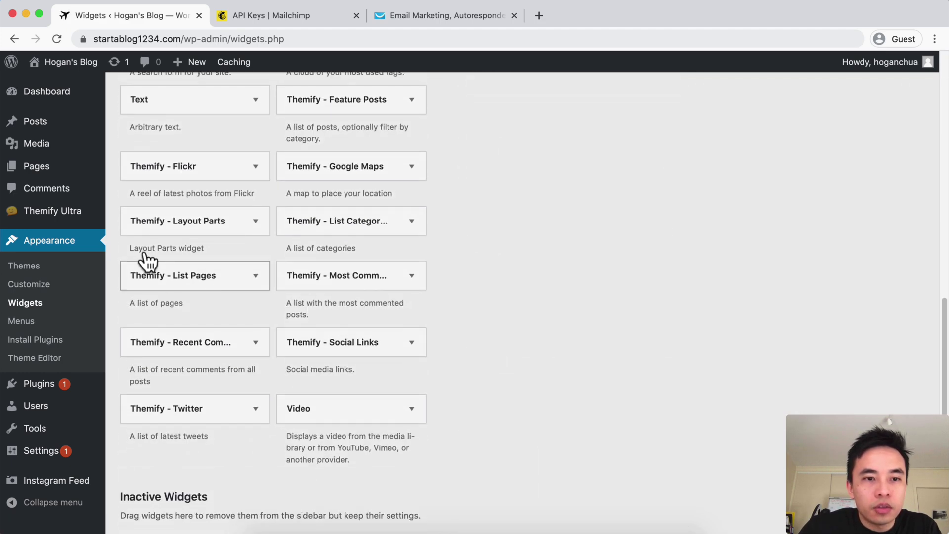
click(161, 228)
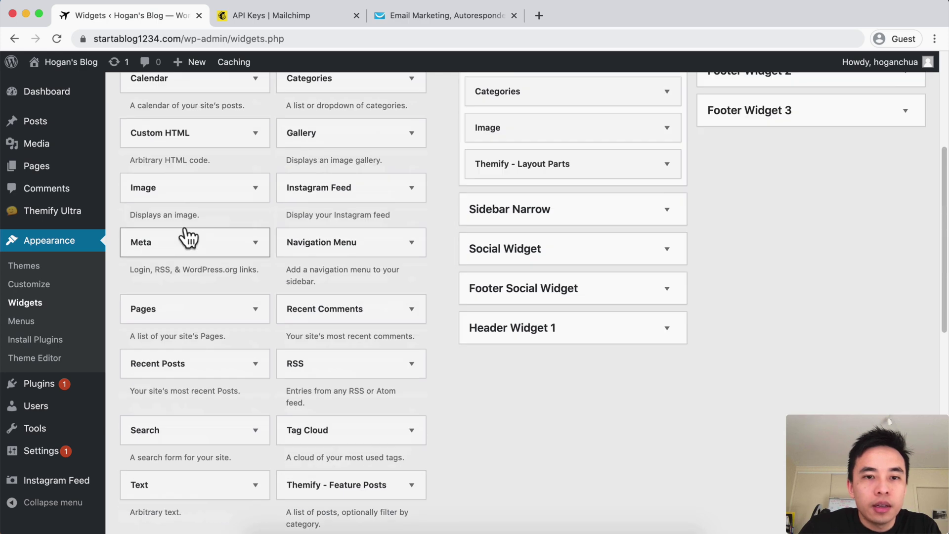
Step: Set the Sidebar's Themify - Layout Parts widget to the Email Optin Sidebar layout part and save it
click(667, 403)
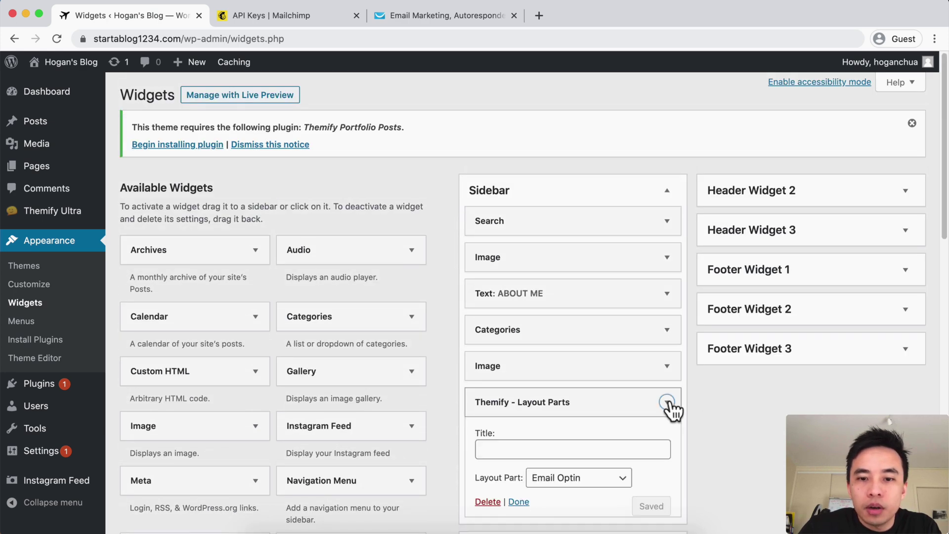
scroll(674, 409, down, 6)
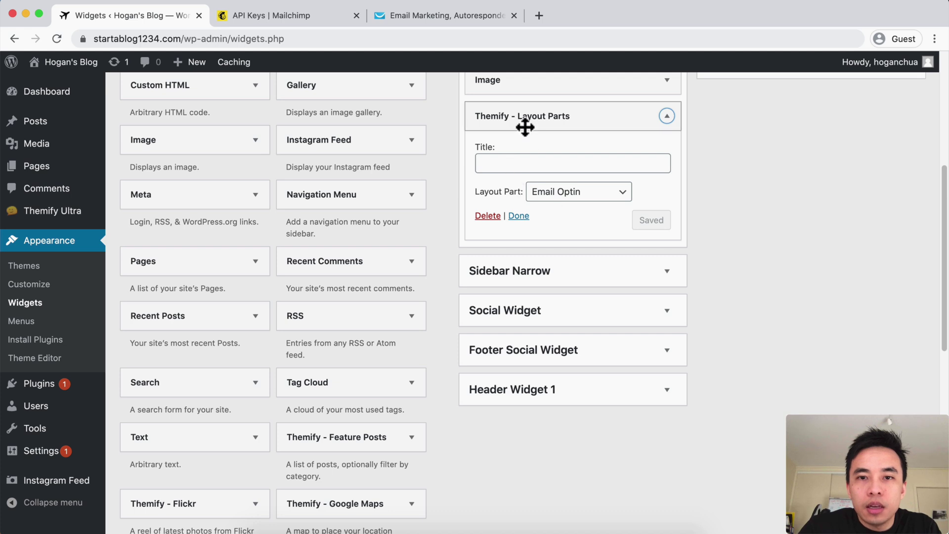
click(579, 193)
click(579, 206)
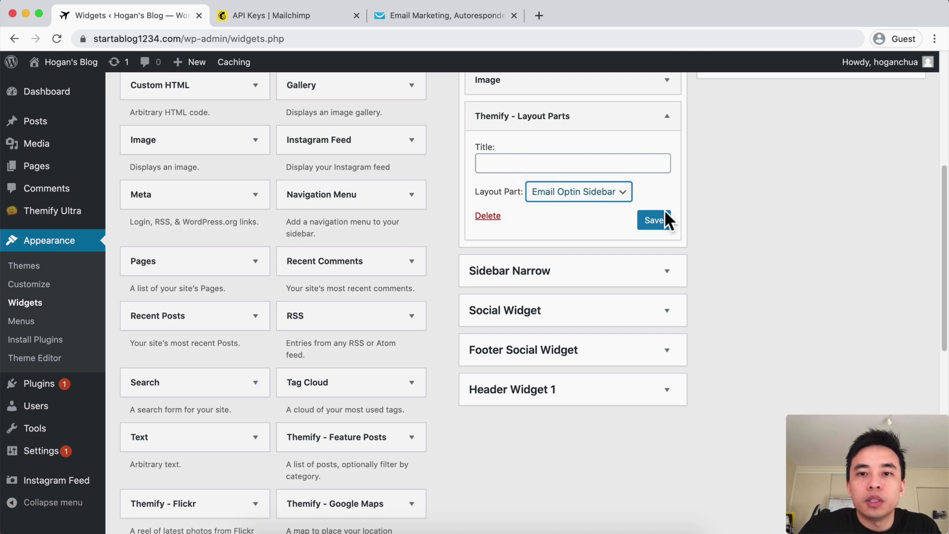
click(660, 223)
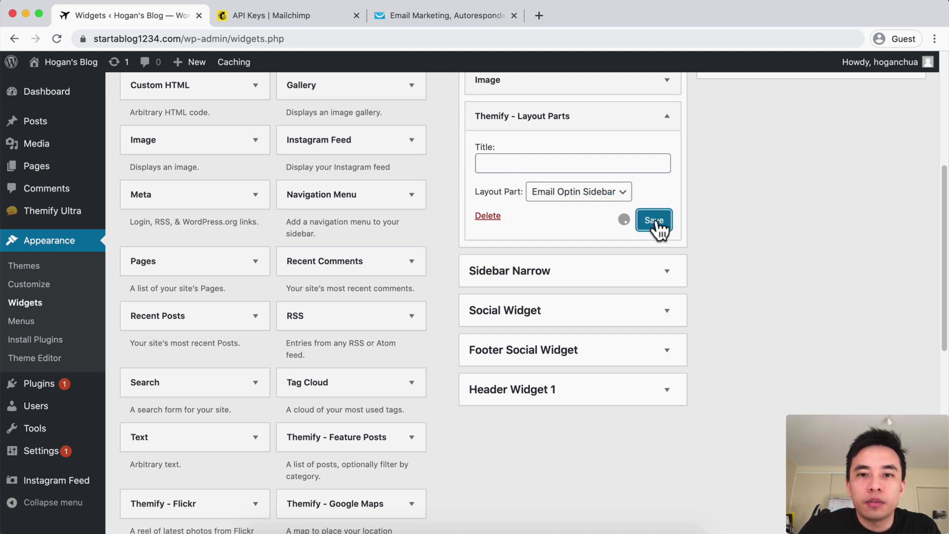
click(519, 216)
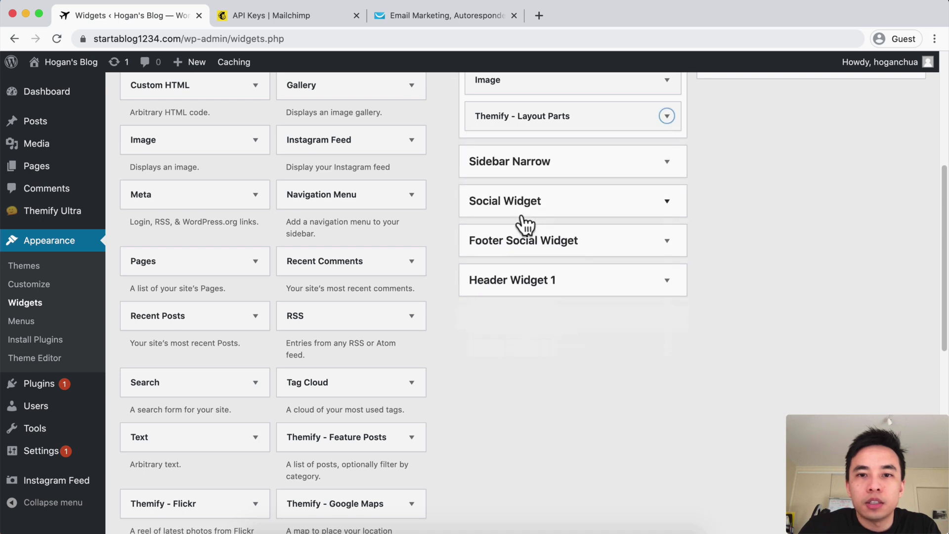
Step: Visit the live site and open the "How to add a blog post" post to check the sidebar optin form
scroll(521, 218, up, 3)
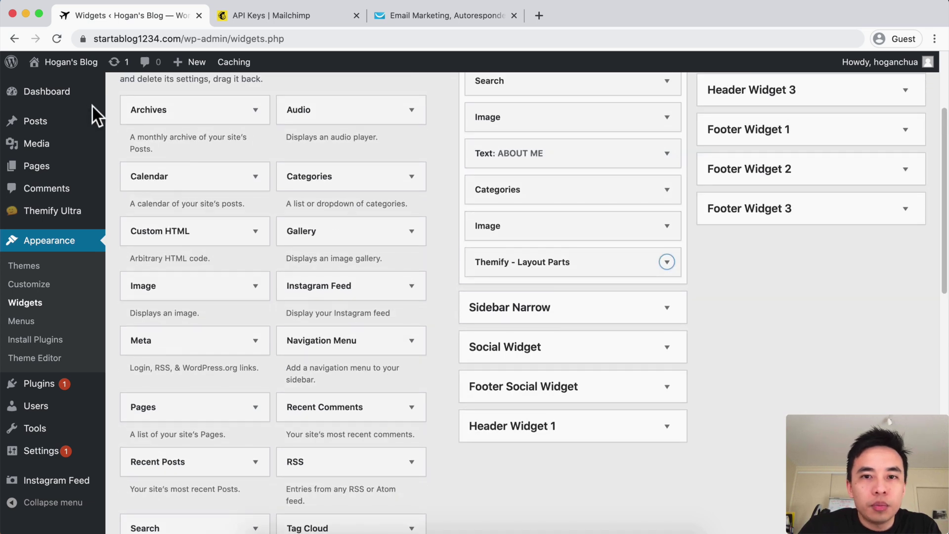
mouse_move(63, 65)
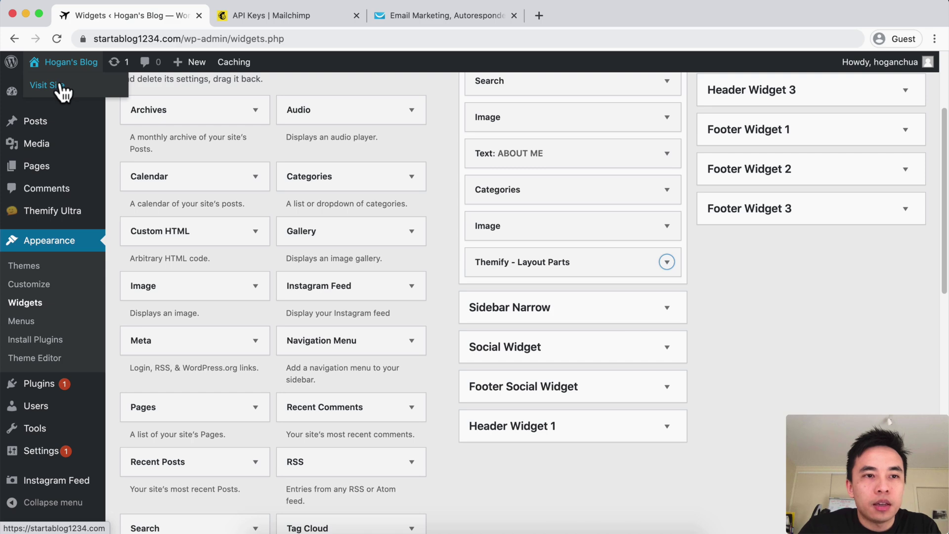
click(61, 86)
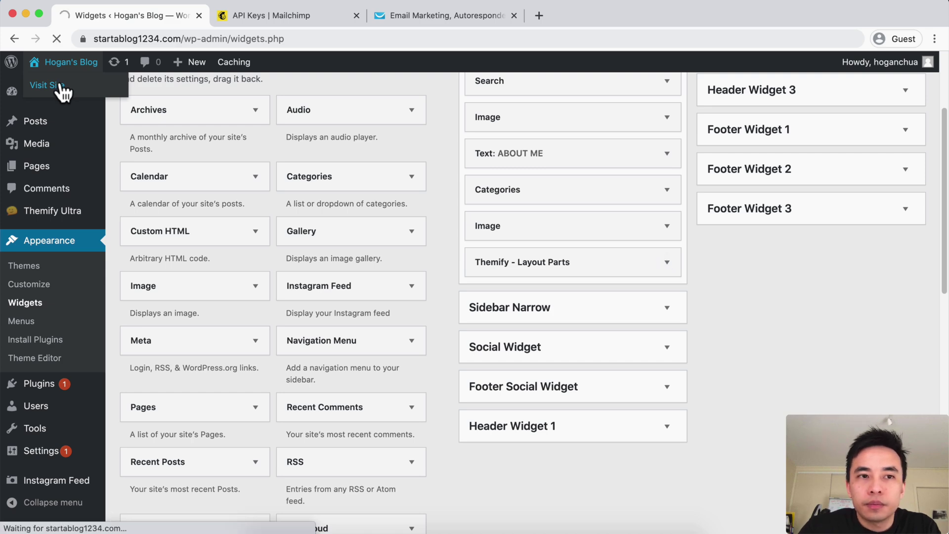
scroll(569, 257, down, 7)
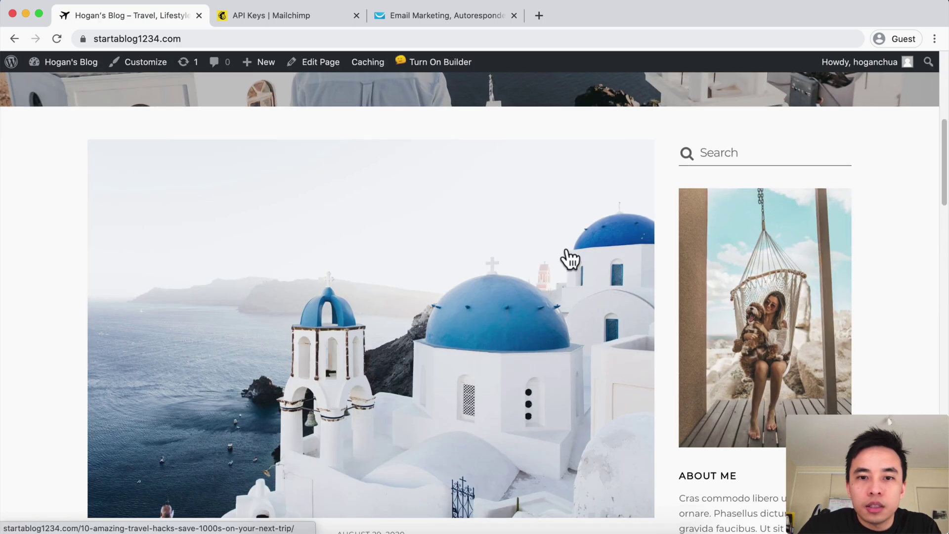
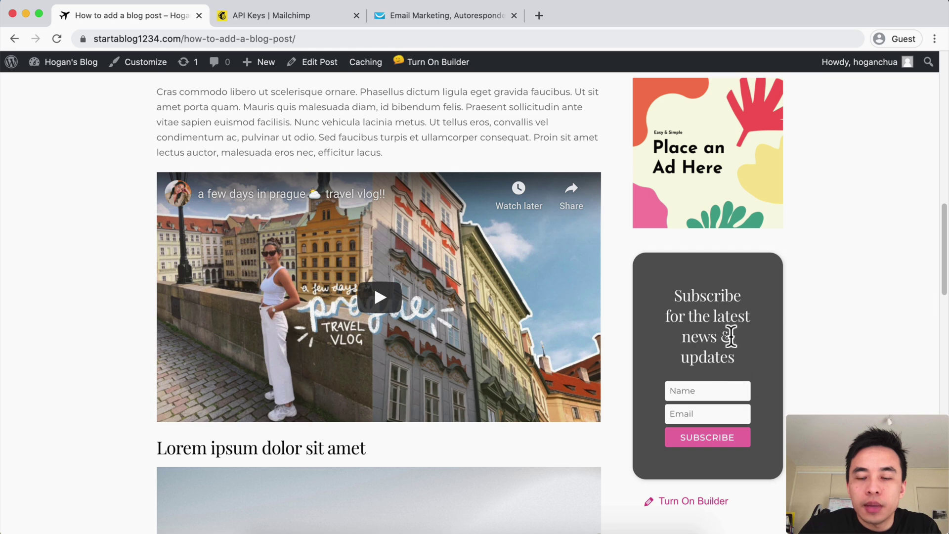
scroll(728, 336, down, 2)
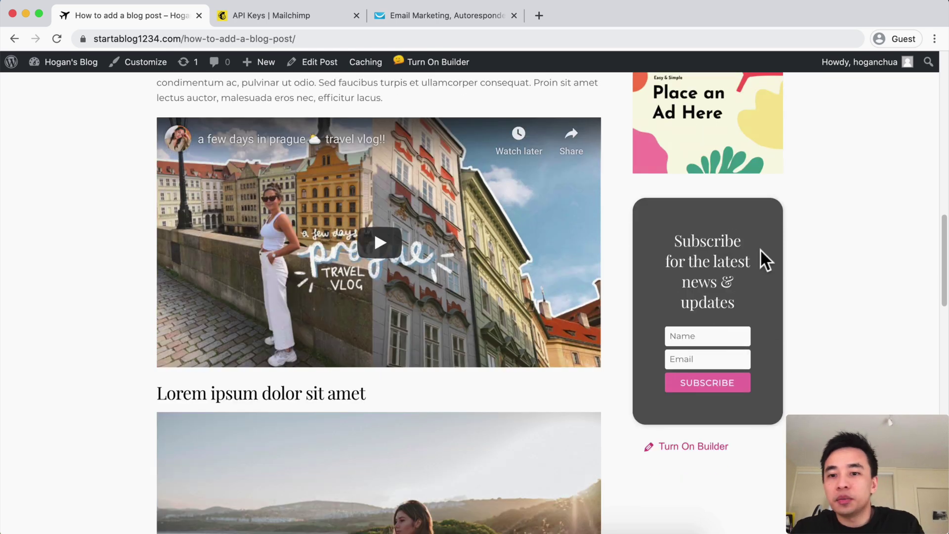
Step: Turn on the builder for the sidebar optin form, reduce its inner padding, save the change and close the builder
click(721, 448)
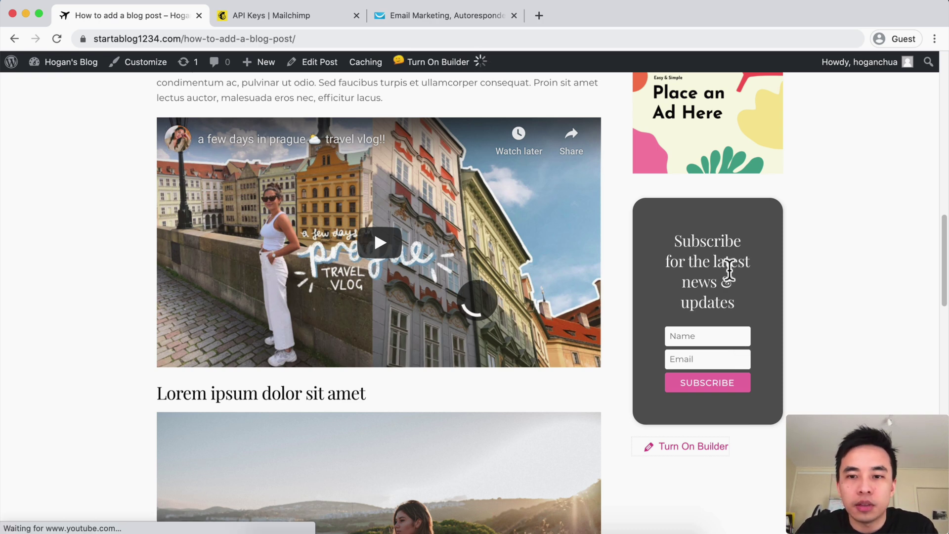
scroll(830, 317, down, 2)
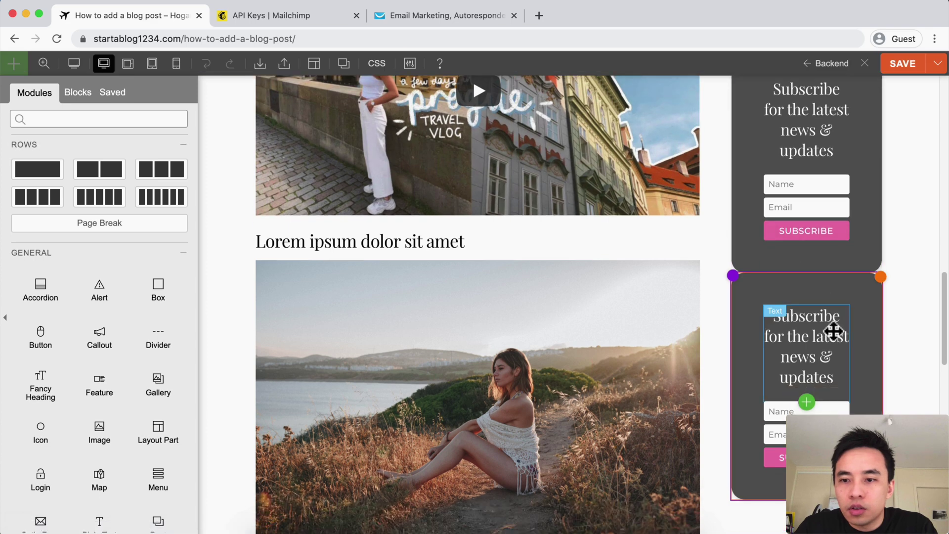
drag(858, 307, 877, 306)
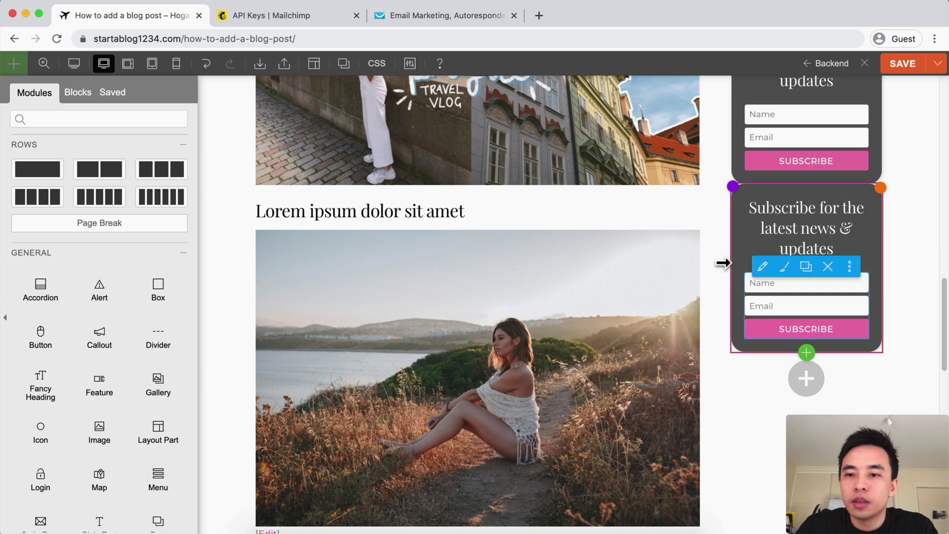
click(907, 67)
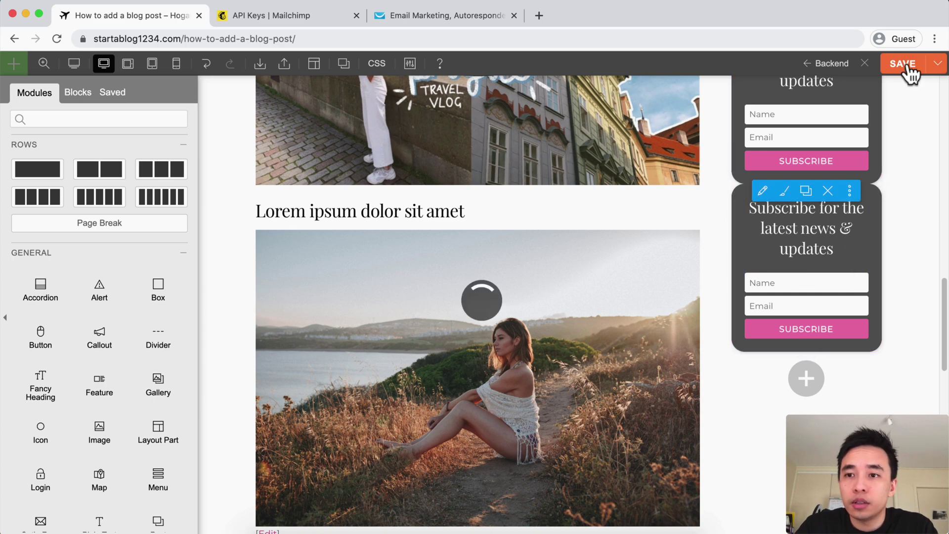
scroll(678, 256, down, 6)
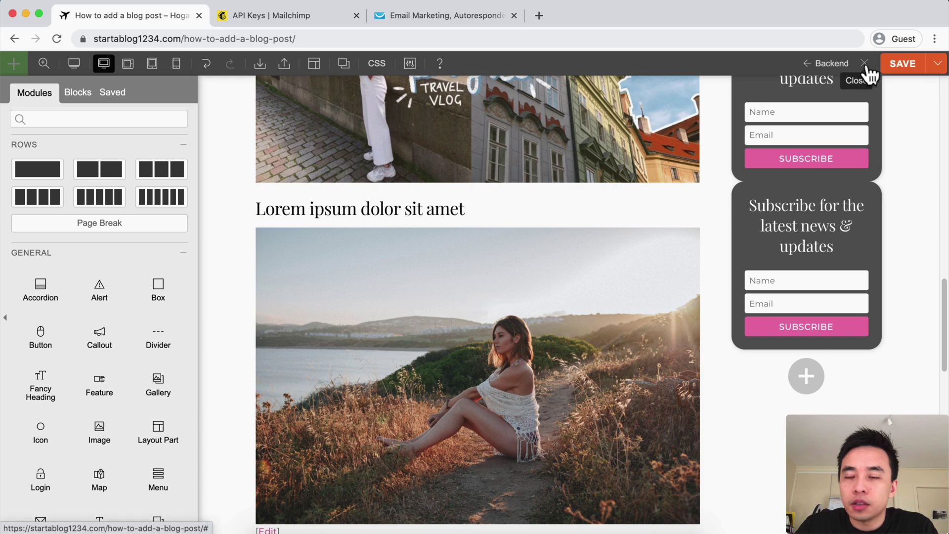
click(864, 63)
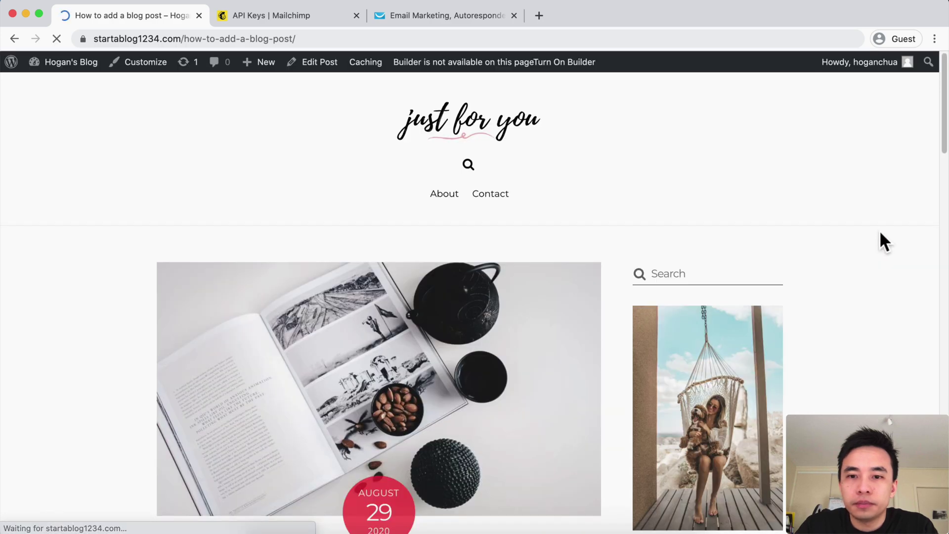
Step: Review the optin forms in the sidebar and below the blog post on the live page
scroll(821, 282, down, 15)
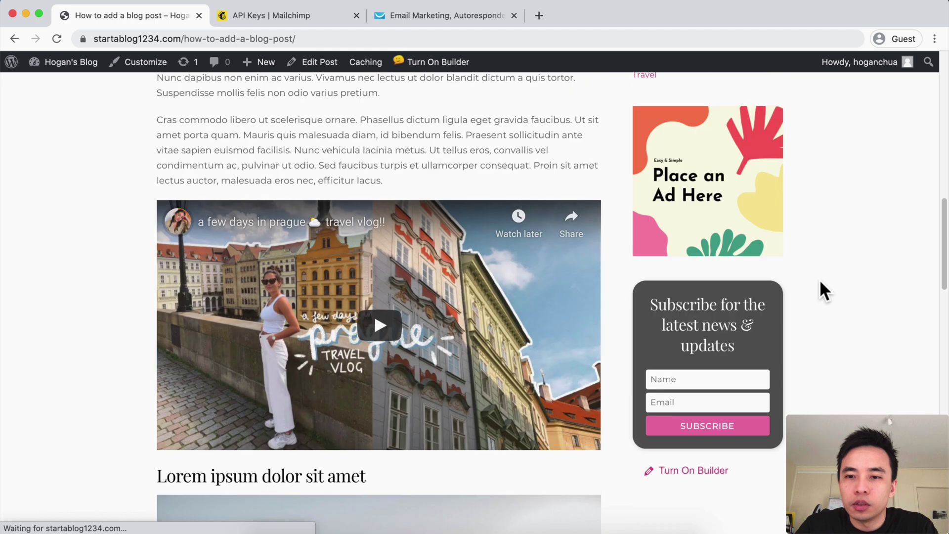
scroll(819, 282, down, 1)
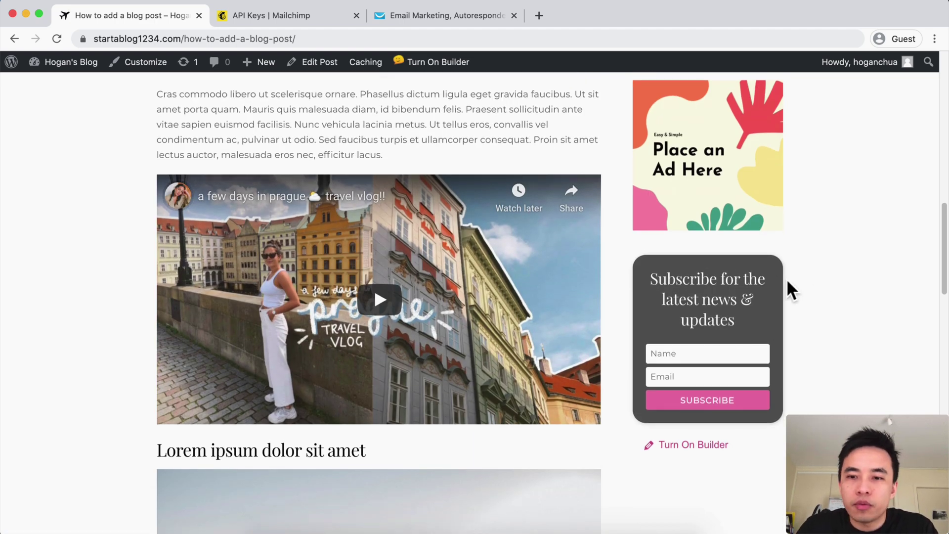
scroll(557, 312, down, 10)
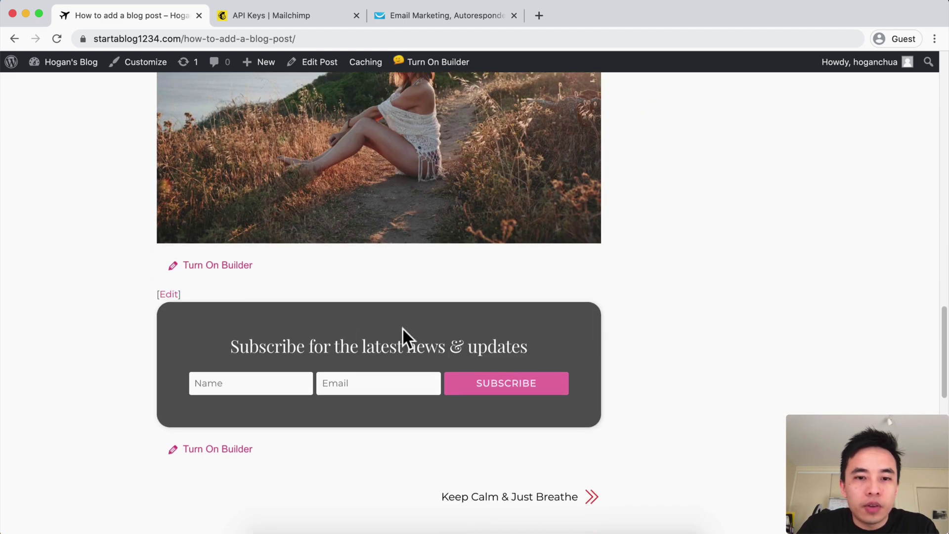
click(377, 384)
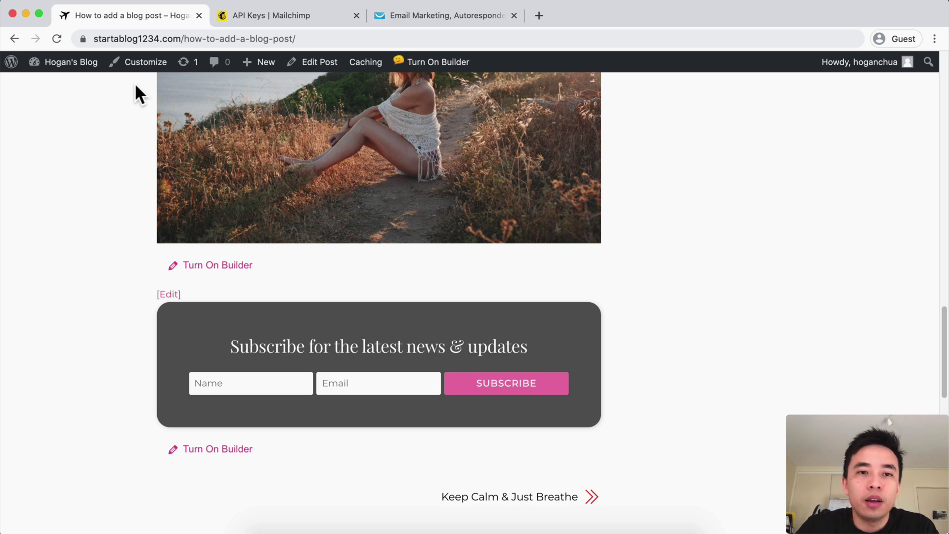
scroll(413, 195, up, 20)
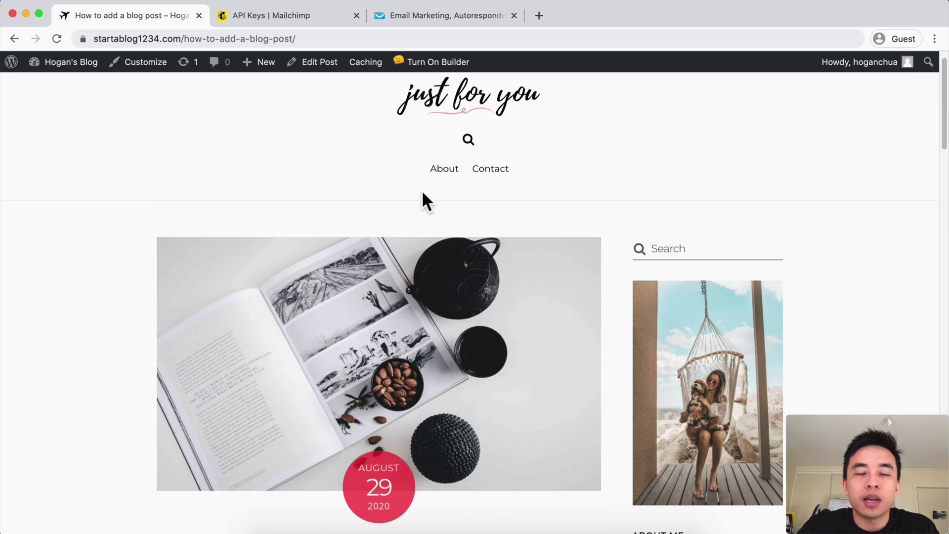